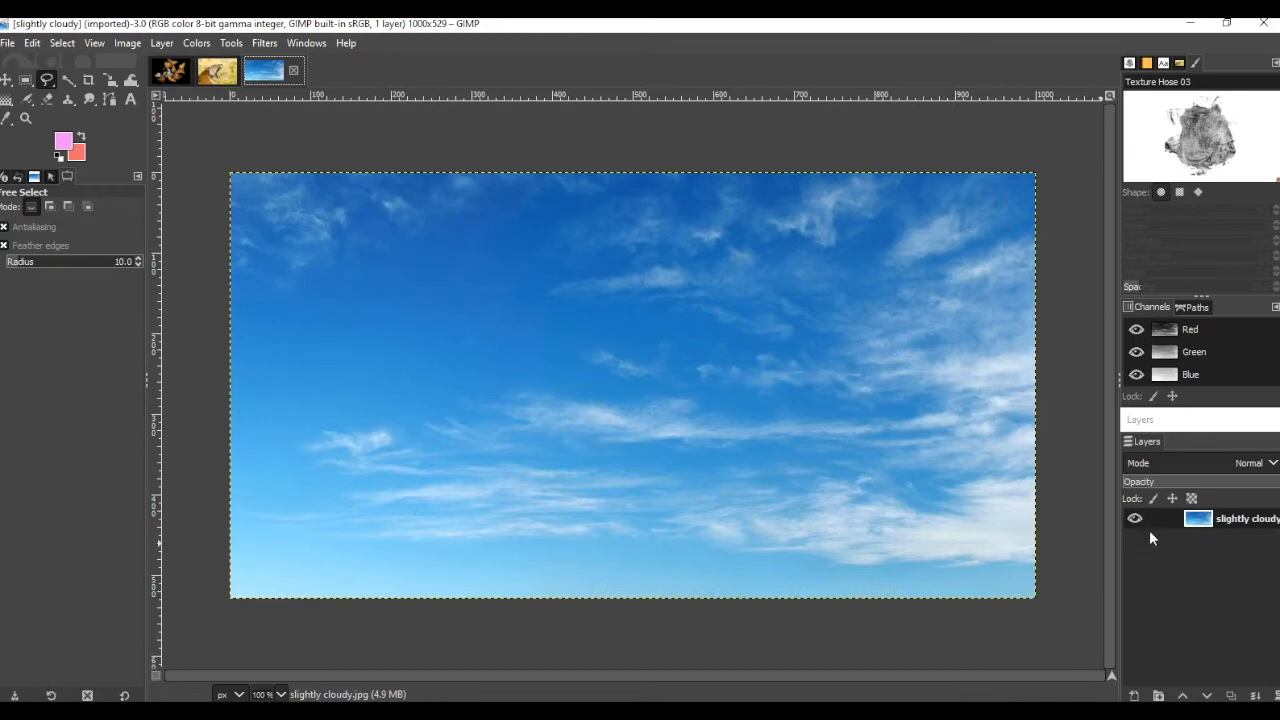
Step: Duplicate the slightly cloudy sky layer
{"action": "left_click", "coordinate": [1222, 524]}
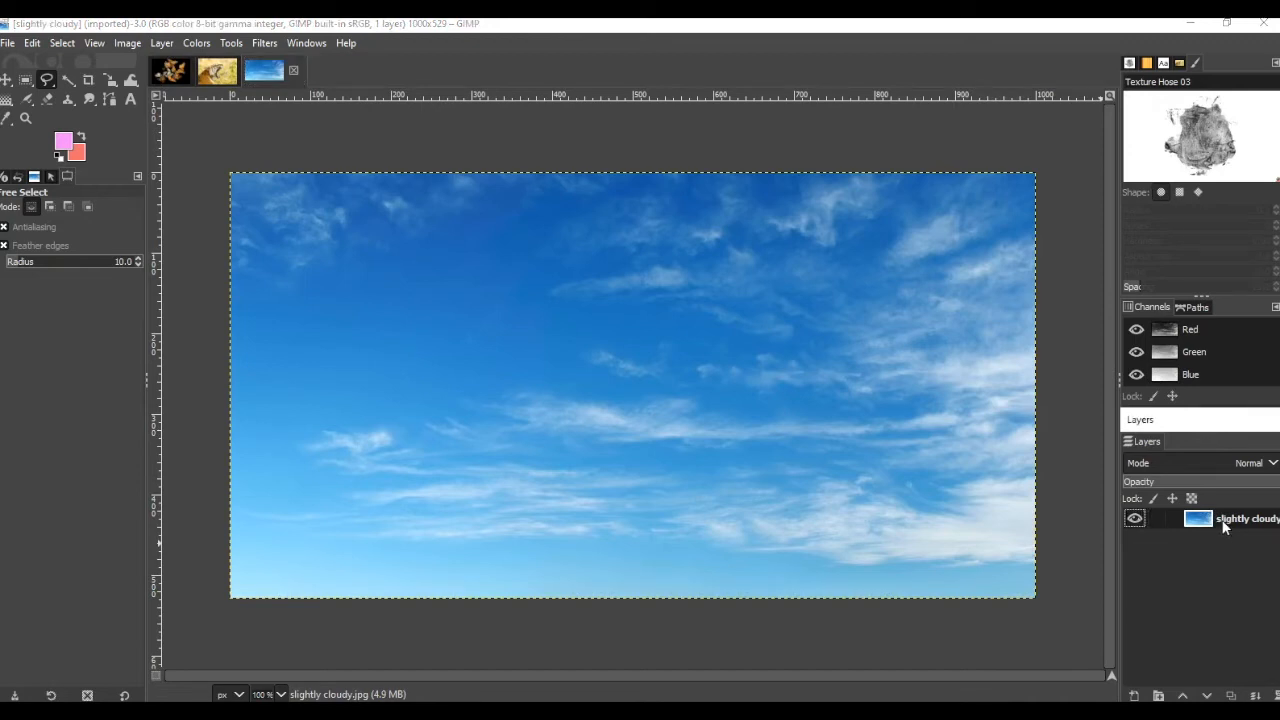
{"action": "left_click_drag", "start_coordinate": [1222, 521], "coordinate": [1188, 582]}
{"action": "left_click", "coordinate": [1233, 695]}
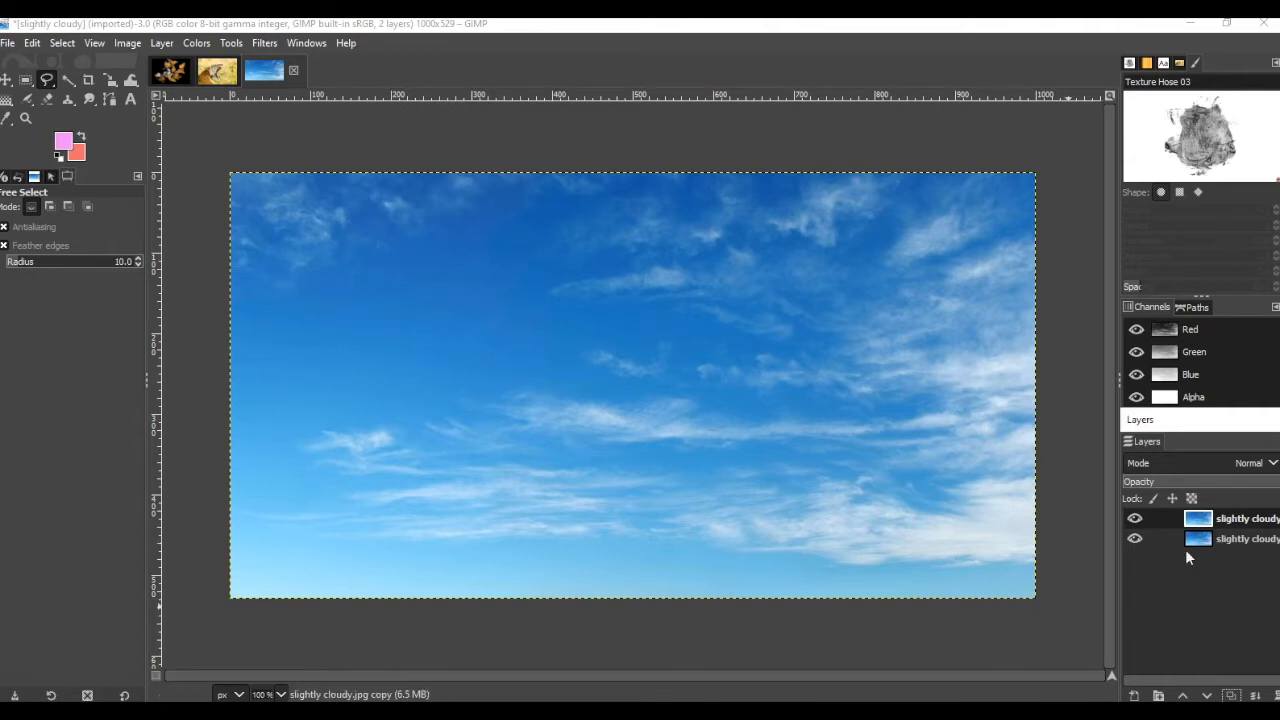
Step: Create a new layer named "pink" filled with transparency above the duplicated sky layer
{"action": "left_click", "coordinate": [1135, 695]}
{"action": "type", "text": "pink"}
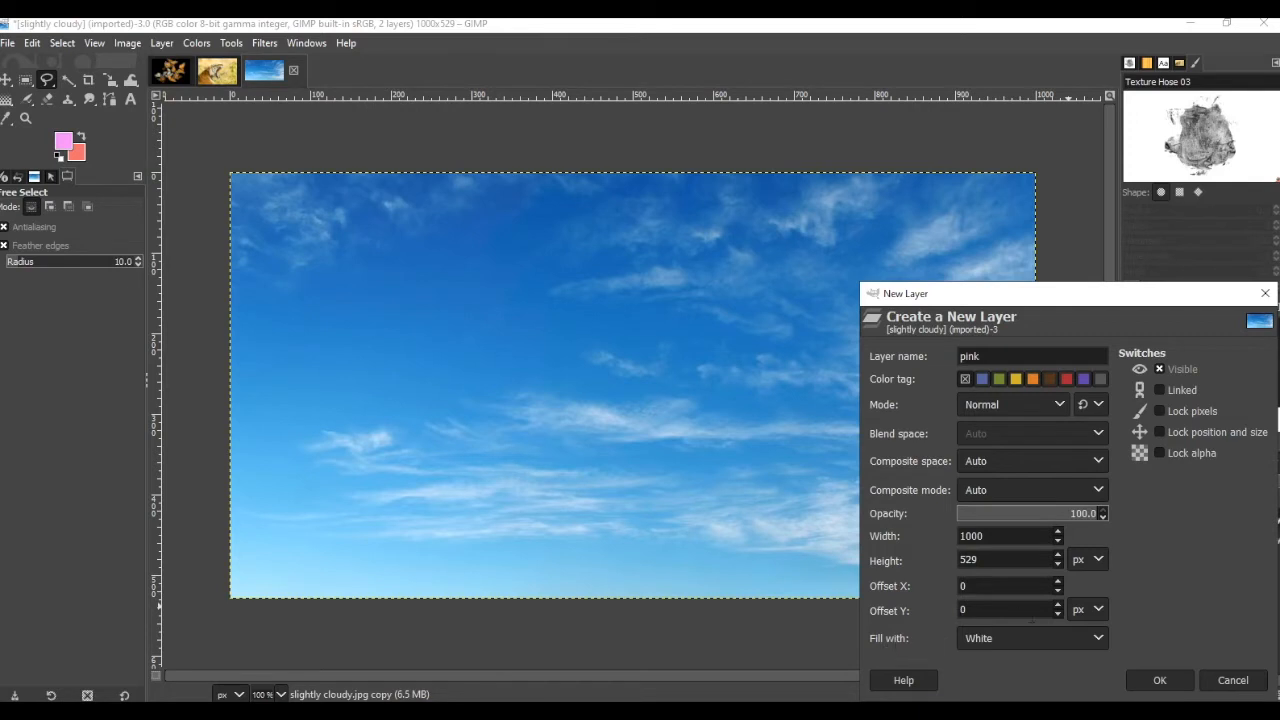
{"action": "left_click", "coordinate": [1028, 633]}
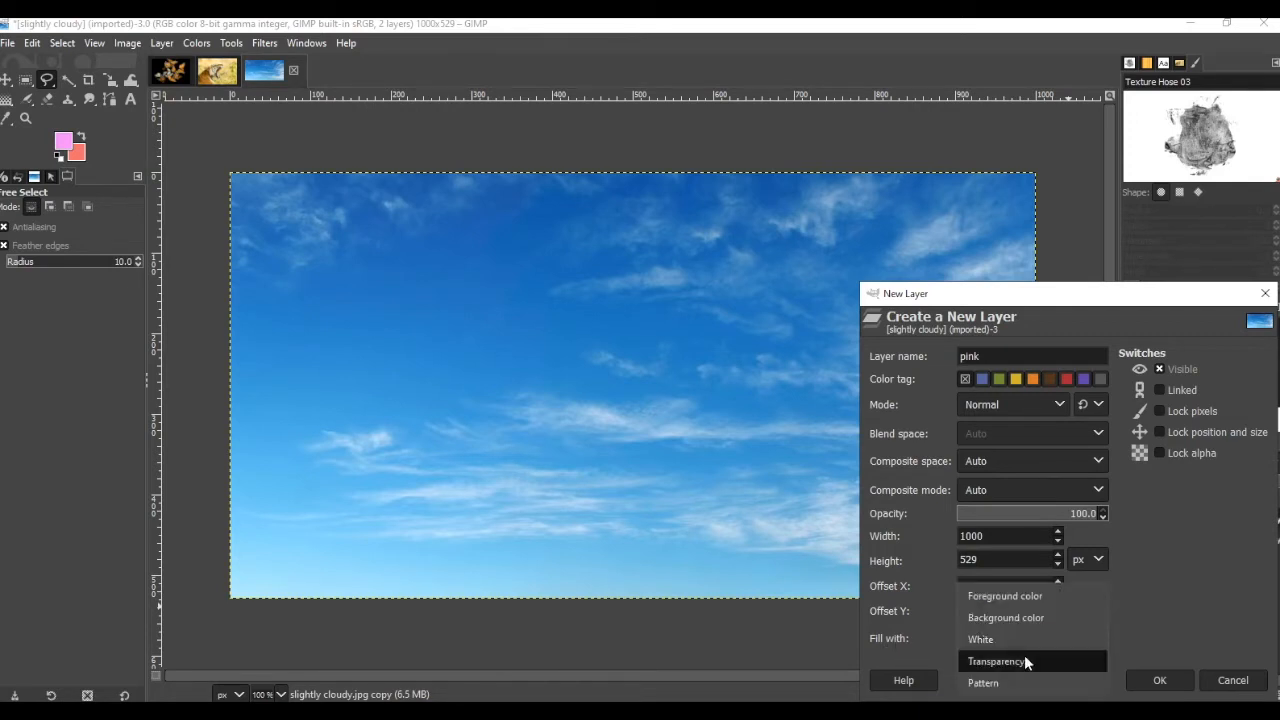
{"action": "left_click", "coordinate": [1024, 661]}
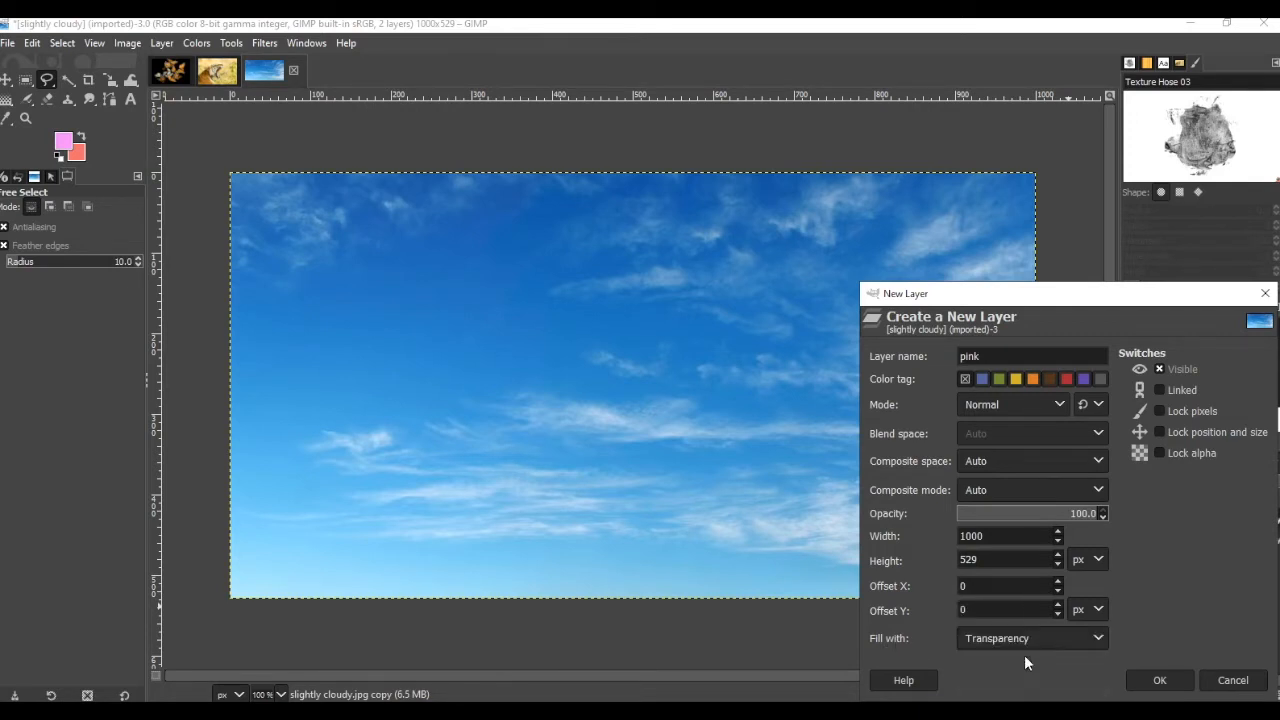
{"action": "left_click", "coordinate": [1160, 680]}
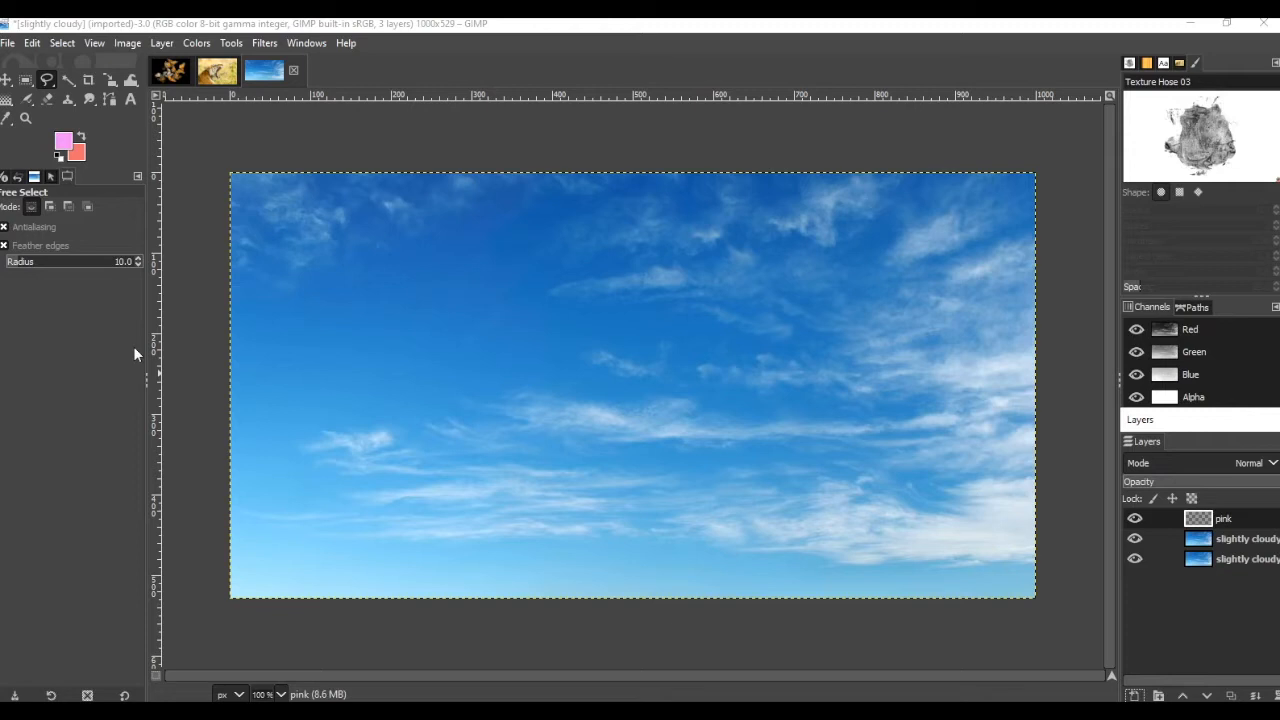
Step: Activate the Gradient tool and set the foreground color to the soft pink e394e5
{"action": "left_click", "coordinate": [8, 104]}
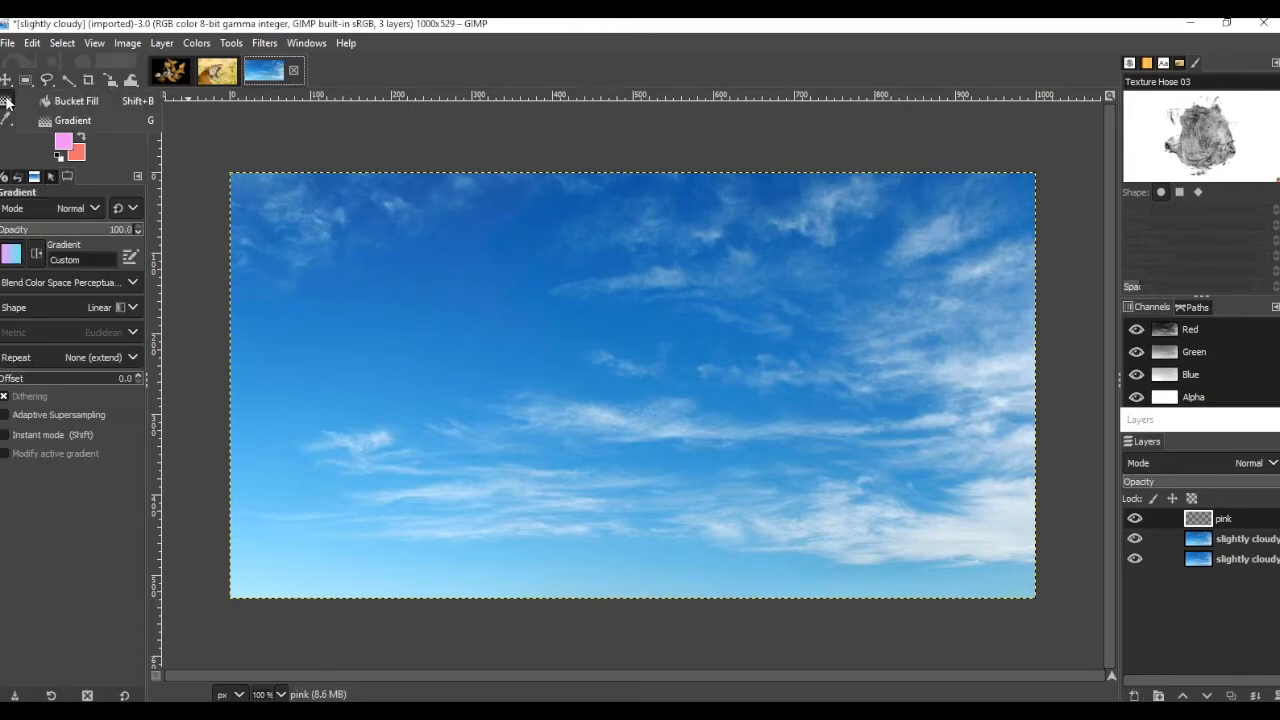
{"action": "left_click", "coordinate": [52, 100]}
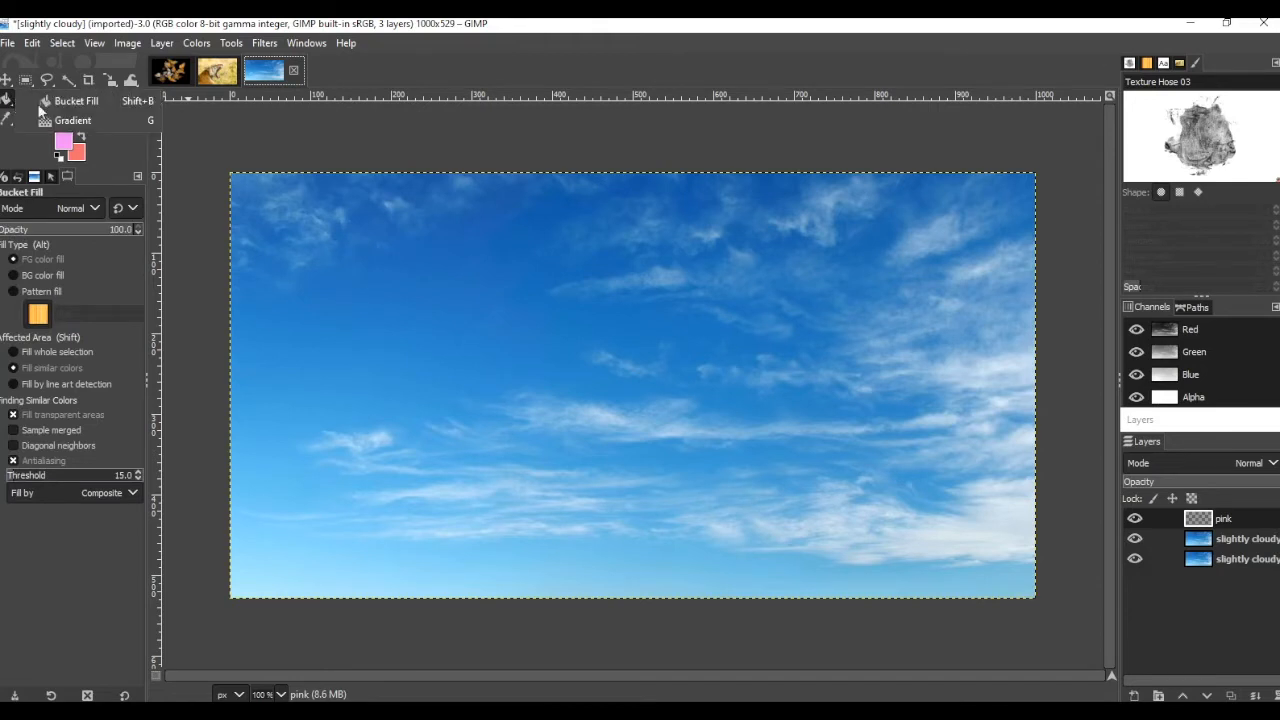
{"action": "left_click", "coordinate": [8, 104]}
{"action": "left_click", "coordinate": [68, 121]}
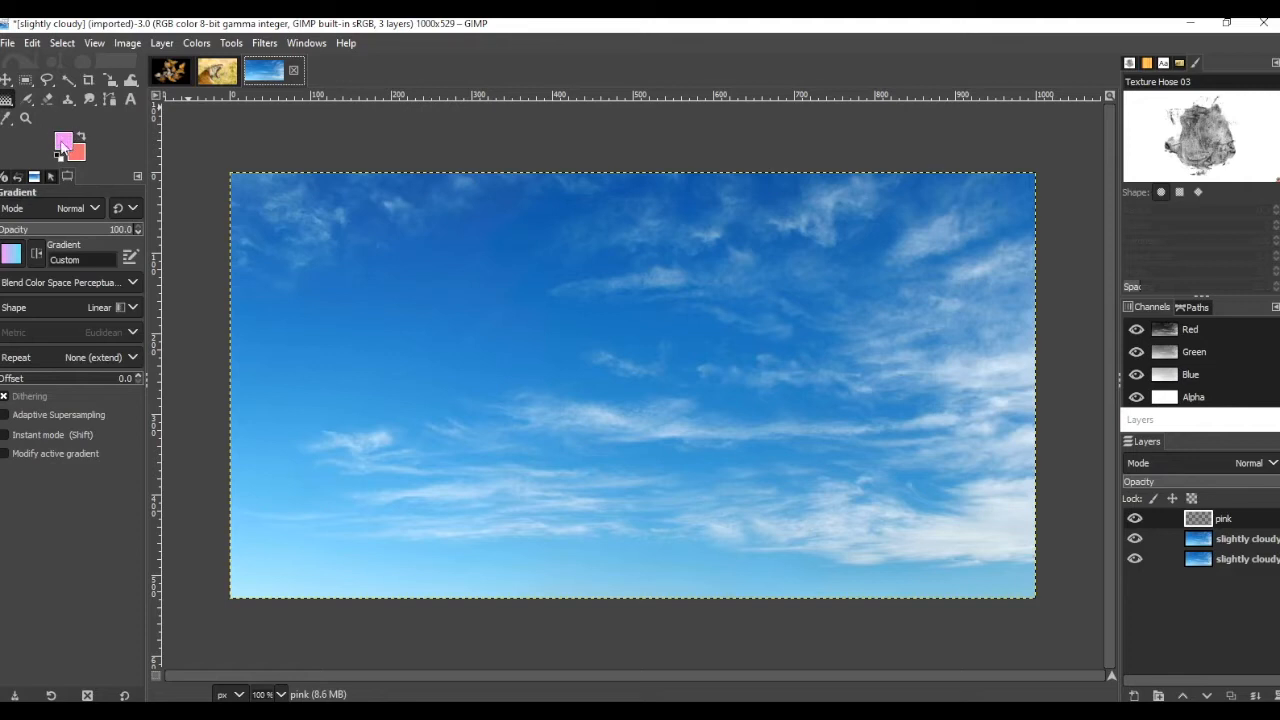
{"action": "left_click", "coordinate": [61, 145]}
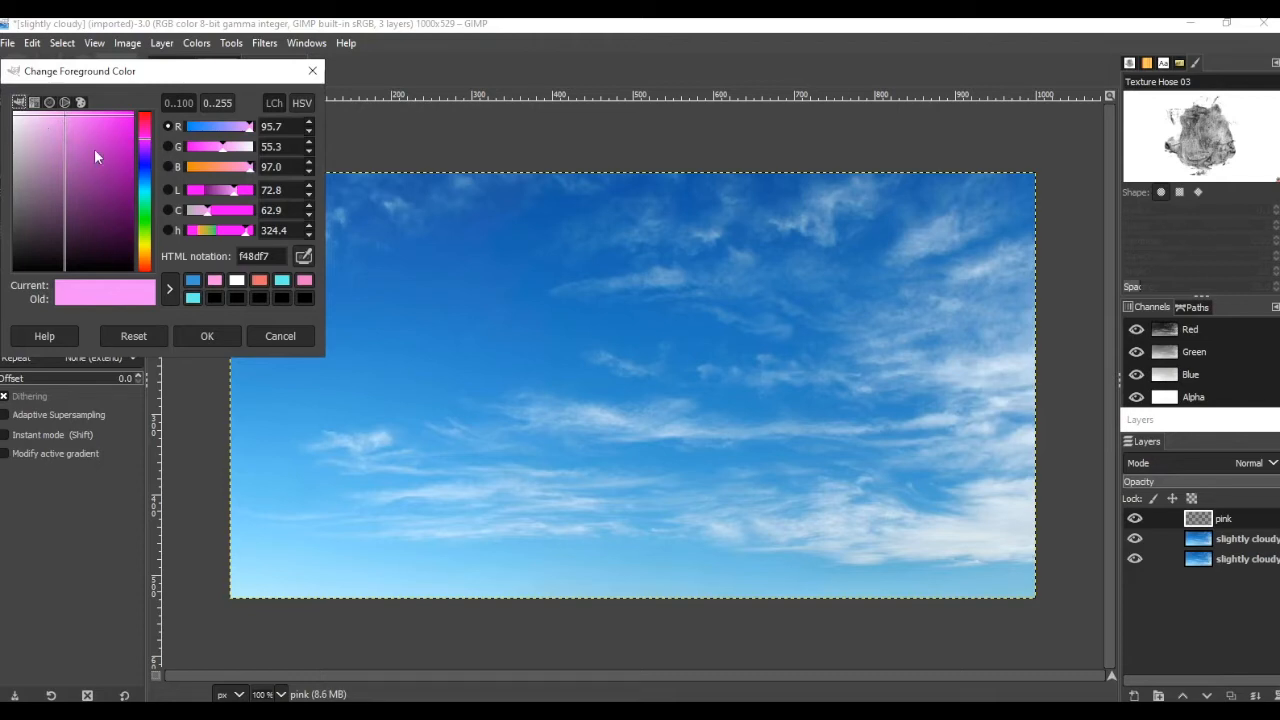
{"action": "mouse_move", "coordinate": [60, 116]}
{"action": "left_mouse_down"}
{"action": "mouse_move", "coordinate": [86, 134]}
{"action": "mouse_move", "coordinate": [120, 200]}
{"action": "mouse_move", "coordinate": [51, 152]}
{"action": "mouse_move", "coordinate": [97, 167]}
{"action": "mouse_move", "coordinate": [43, 129]}
{"action": "mouse_move", "coordinate": [56, 116]}
{"action": "left_mouse_up"}
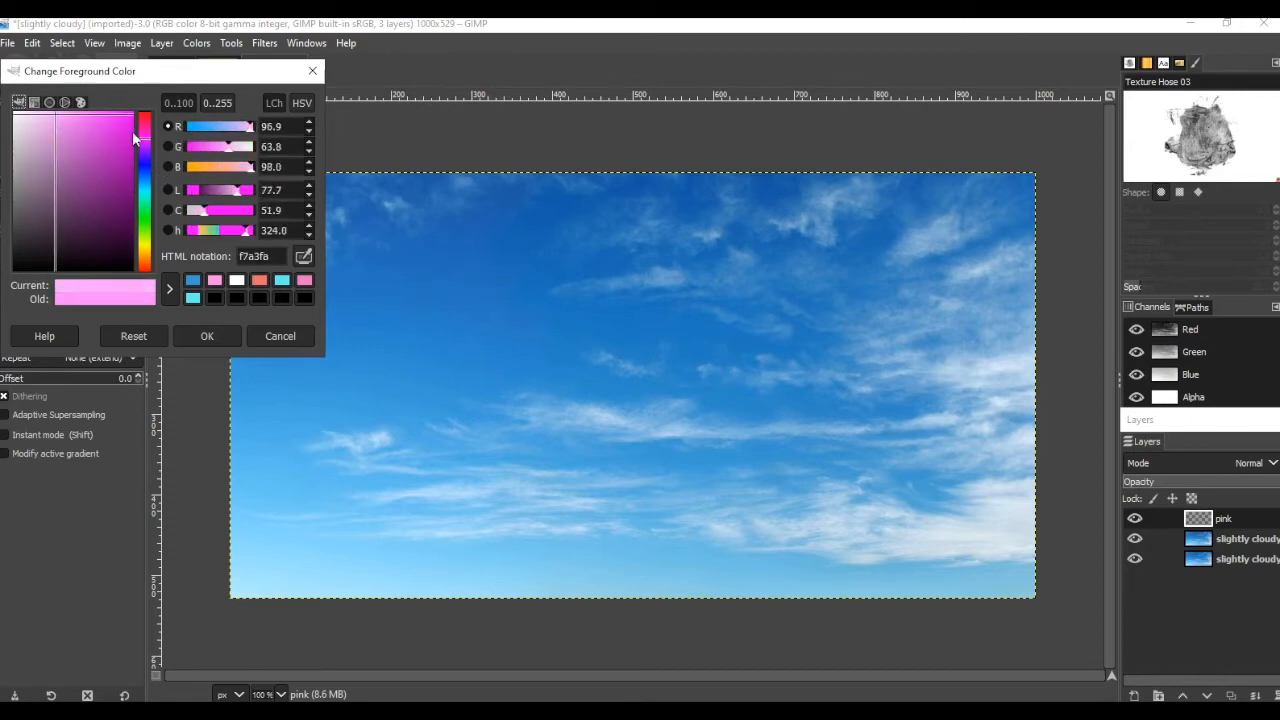
{"action": "left_click", "coordinate": [47, 117]}
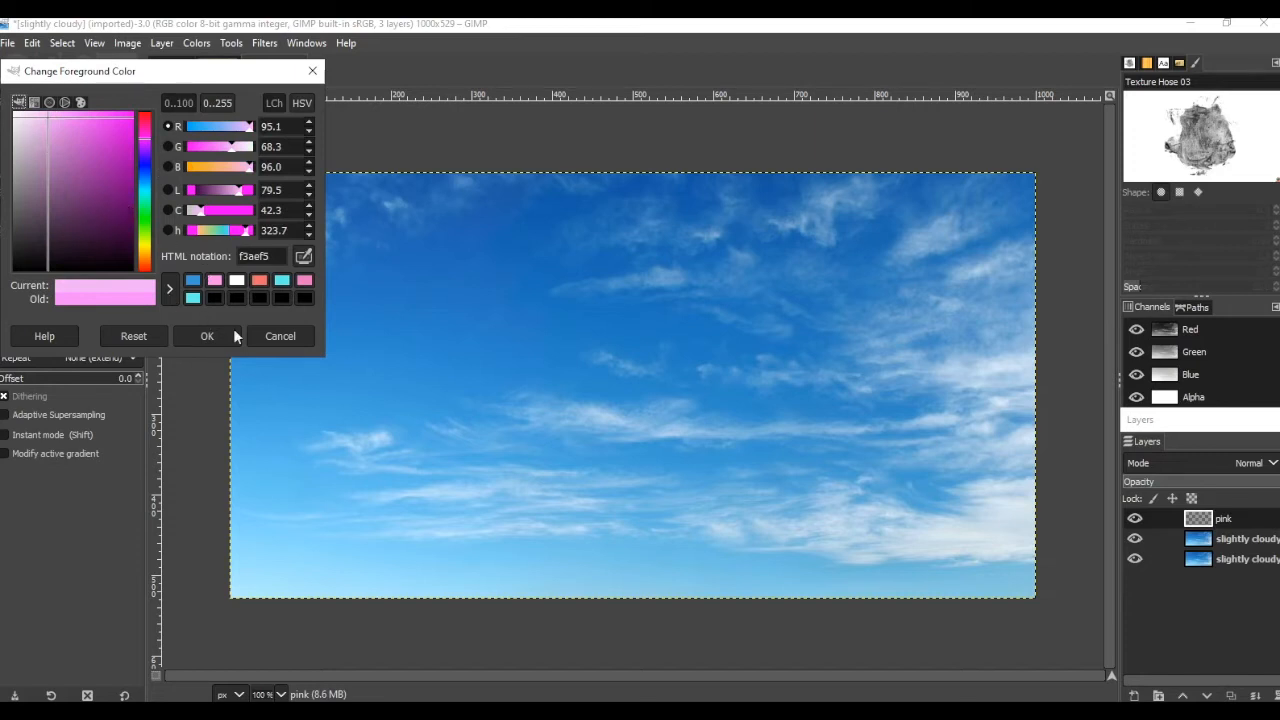
{"action": "left_click", "coordinate": [56, 125]}
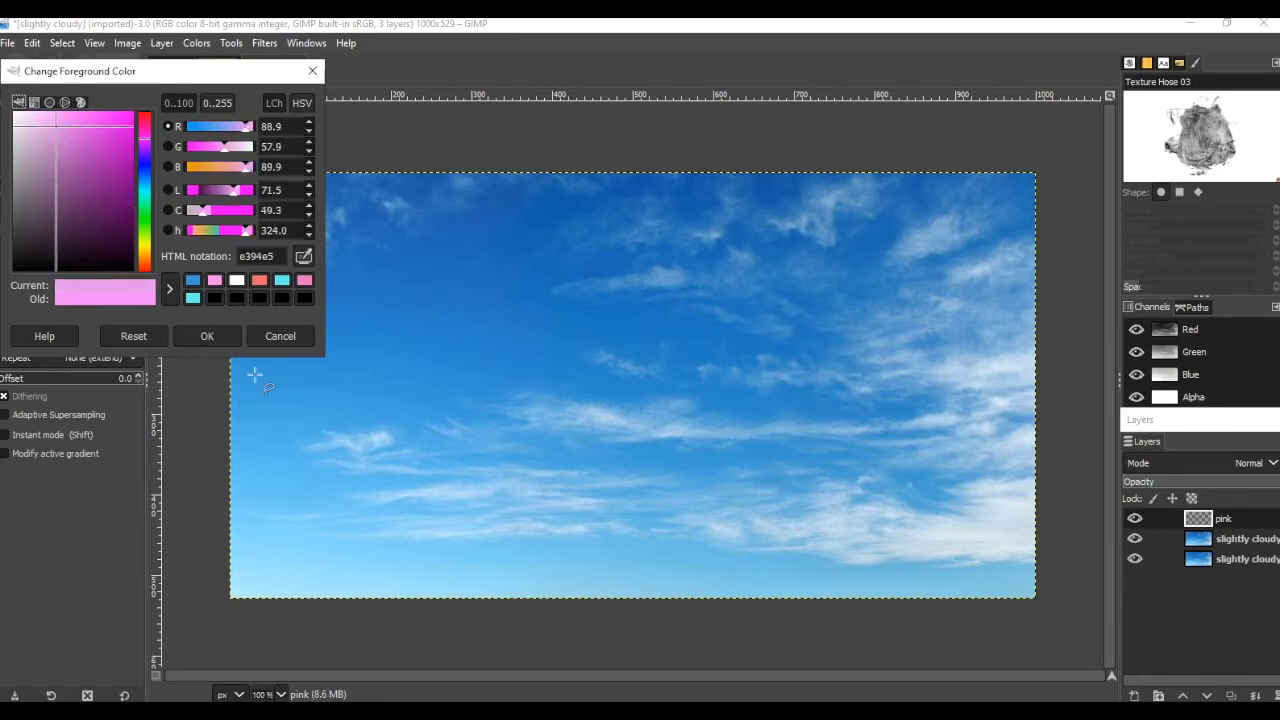
{"action": "left_click", "coordinate": [205, 336]}
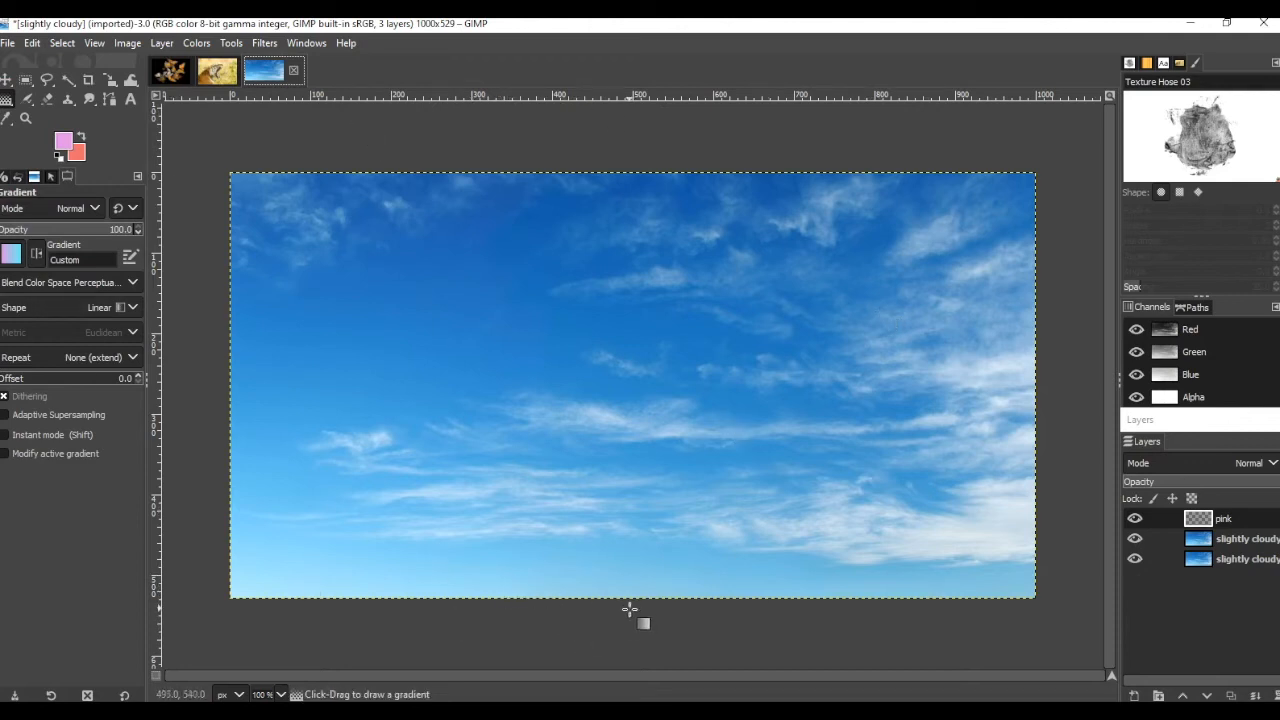
Step: Draw a linear pink-to-cyan gradient about 536 px long on the pink layer, from just below the image's lower edge to near its upper edge
{"action": "left_click_drag", "start_coordinate": [640, 622], "coordinate": [628, 189]}
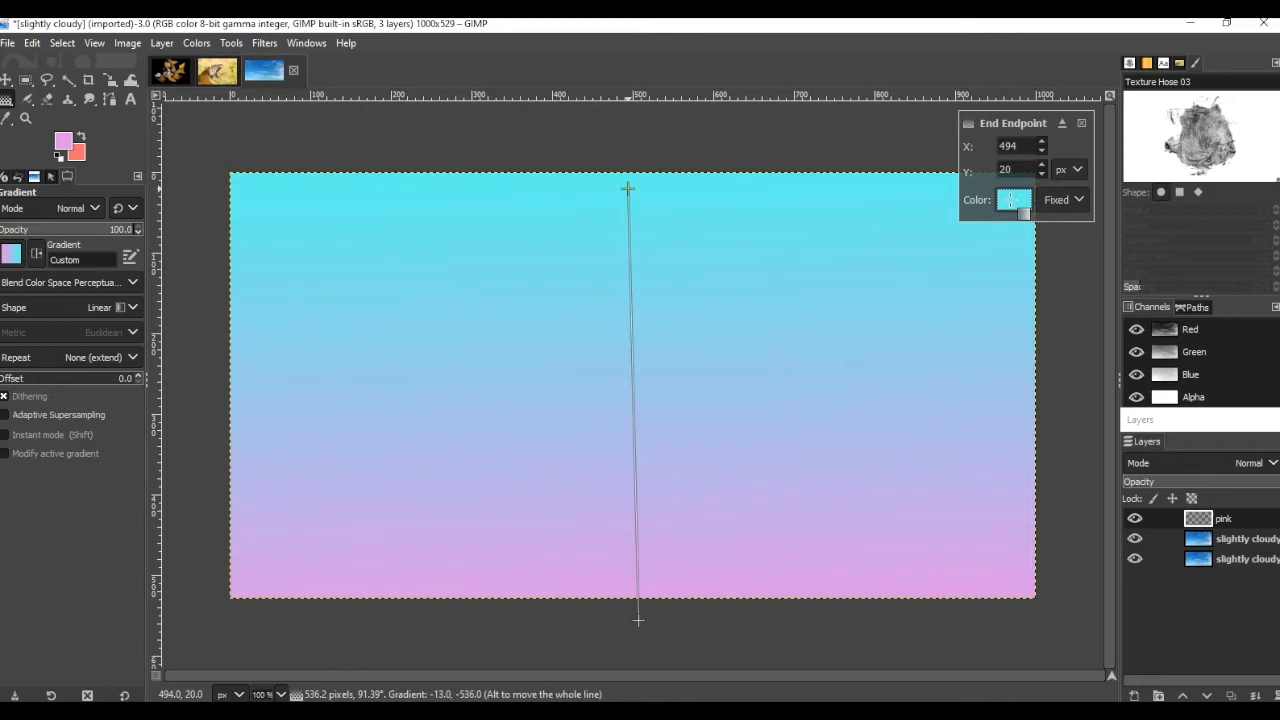
{"action": "left_click", "coordinate": [1010, 200]}
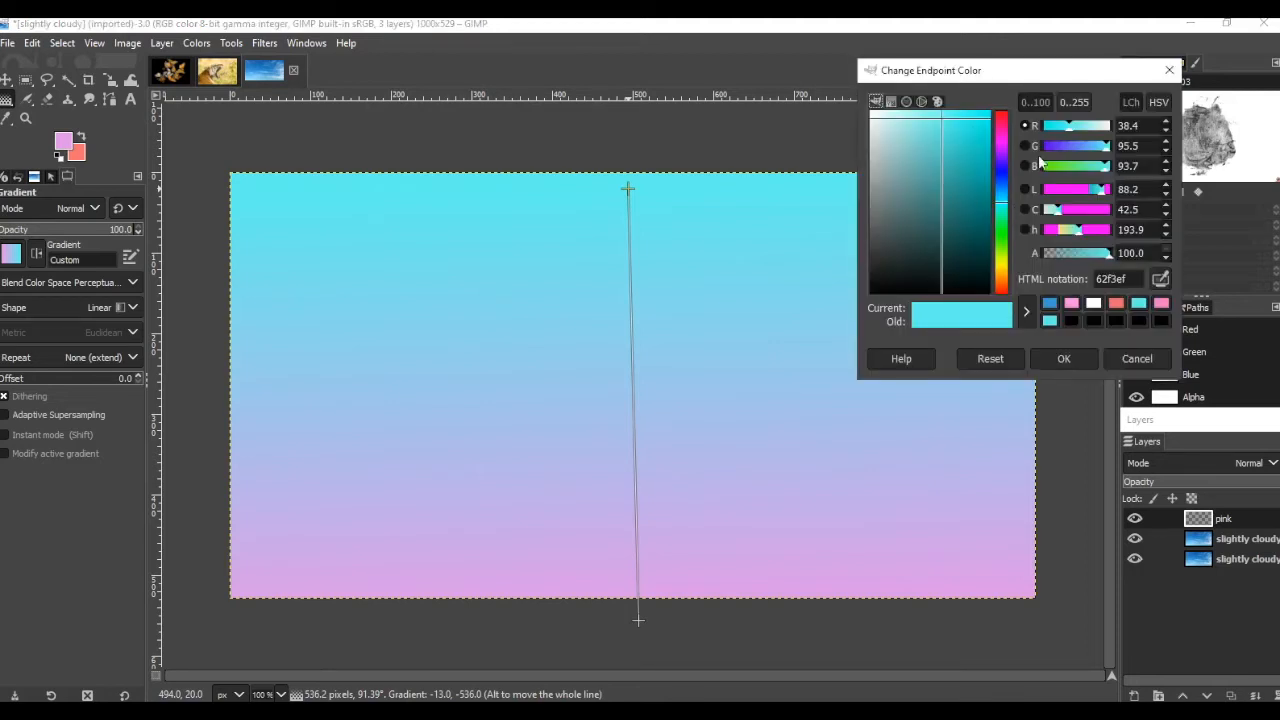
{"action": "left_click", "coordinate": [1064, 359]}
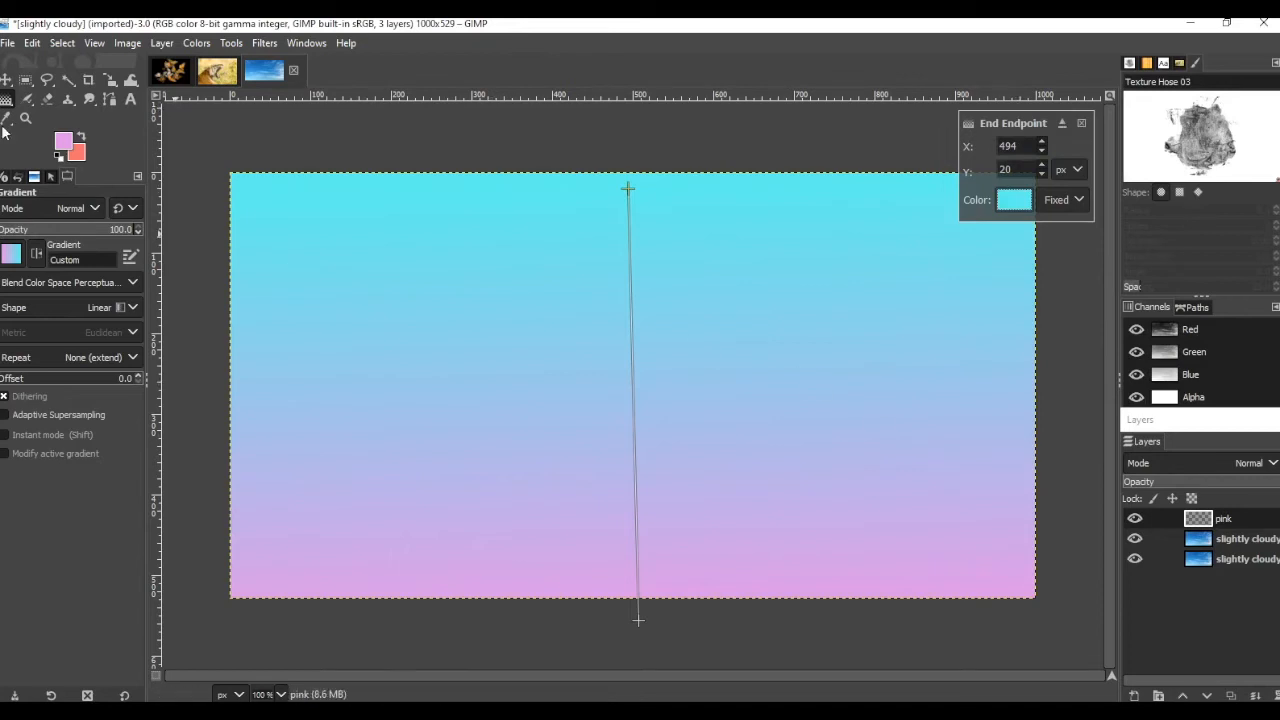
{"action": "left_click", "coordinate": [7, 84]}
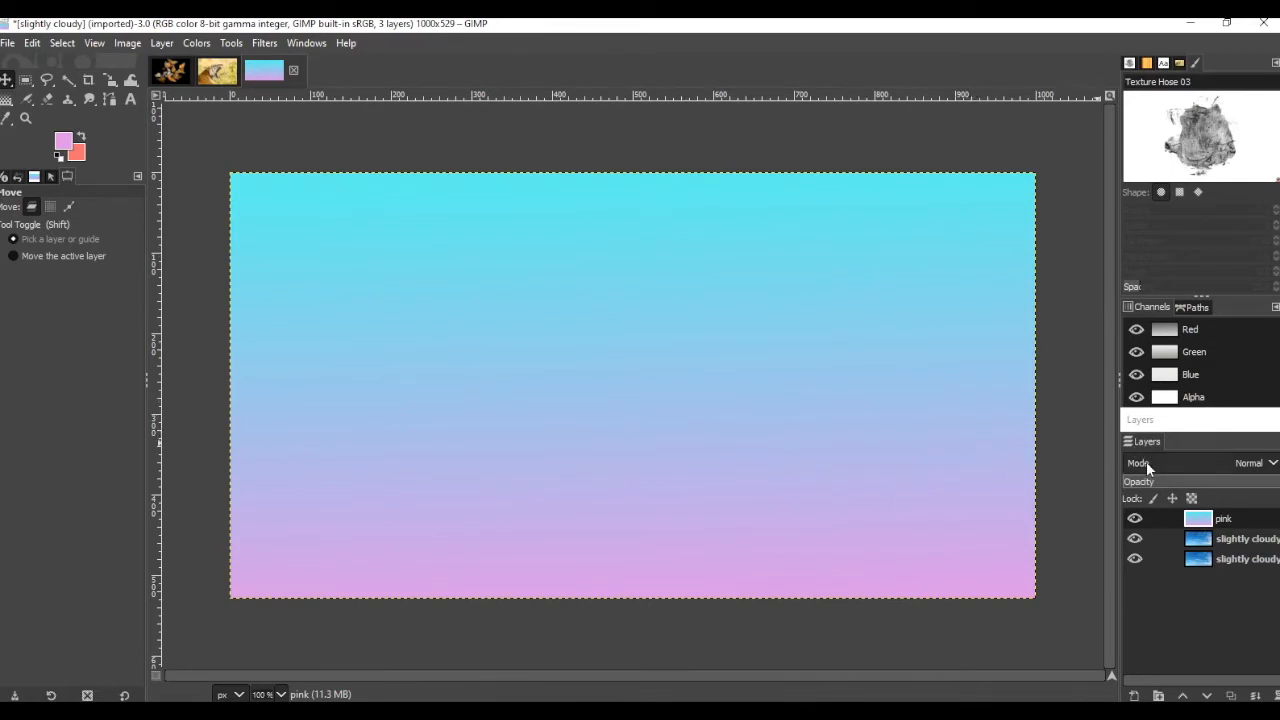
Step: Set the pink layer's blend mode to HSL Color and slightly lower its opacity
{"action": "left_click", "coordinate": [1200, 463]}
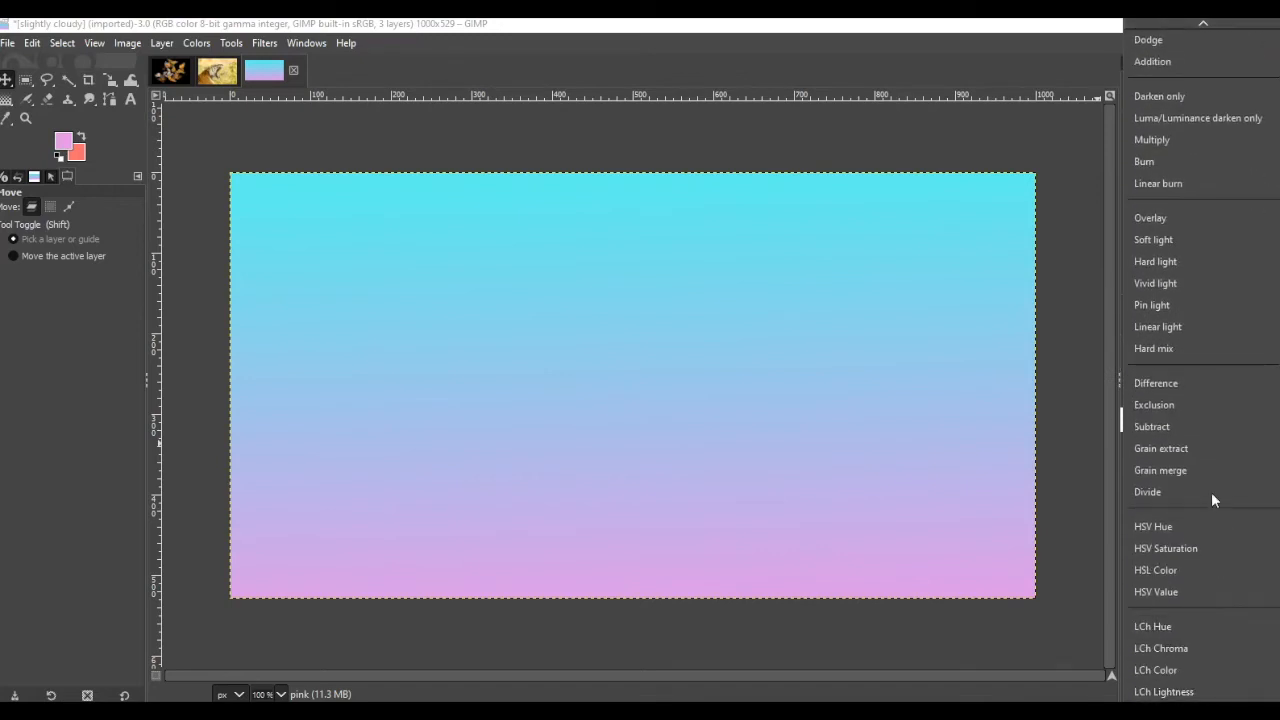
{"action": "left_click", "coordinate": [1181, 572]}
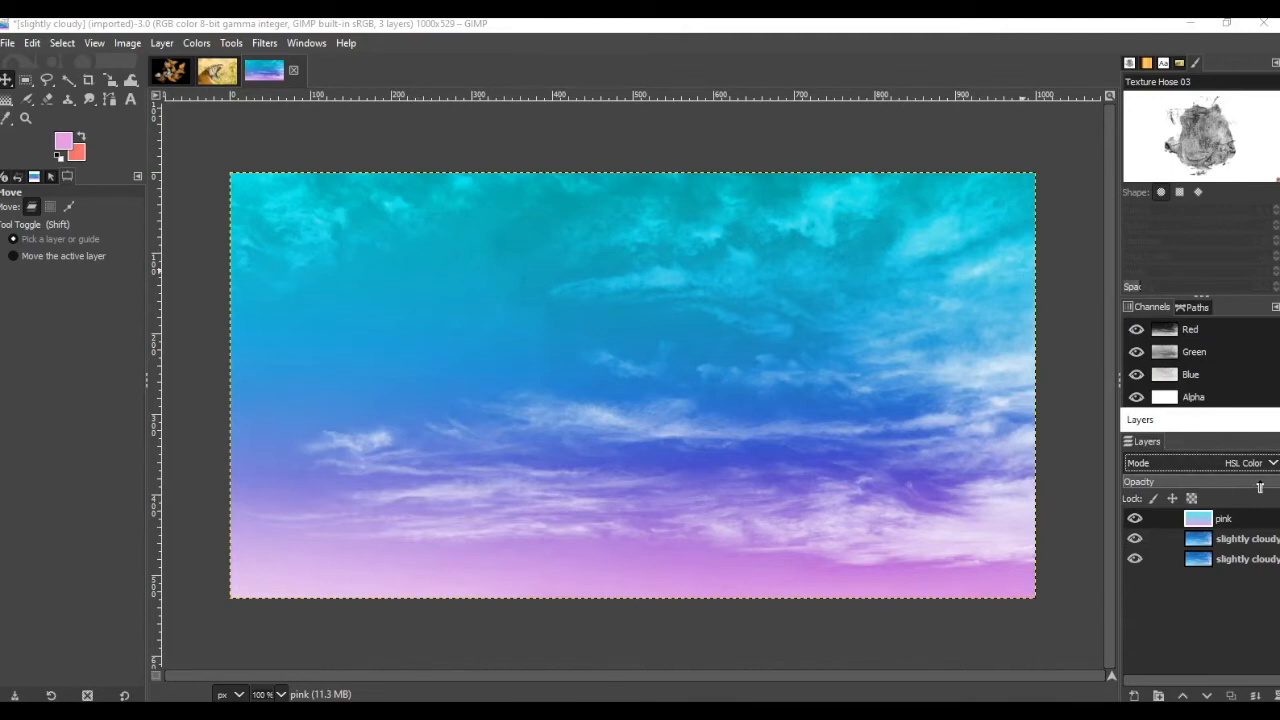
{"action": "mouse_move", "coordinate": [1270, 487]}
{"action": "left_mouse_down"}
{"action": "mouse_move", "coordinate": [1191, 481]}
{"action": "mouse_move", "coordinate": [1248, 481]}
{"action": "left_mouse_up"}
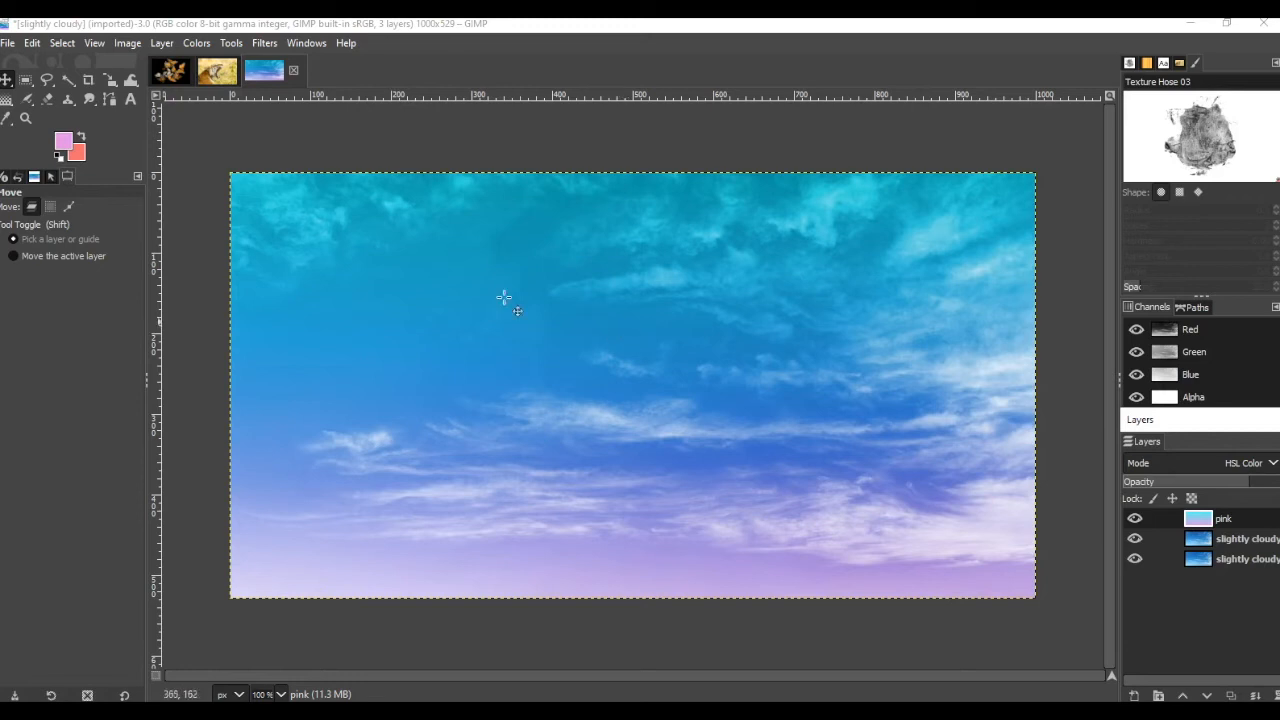
Step: Switch to the monarch butterfly image and outline the whole group of butterflies with a Free Select selection feathered by 10
{"action": "left_click", "coordinate": [177, 75]}
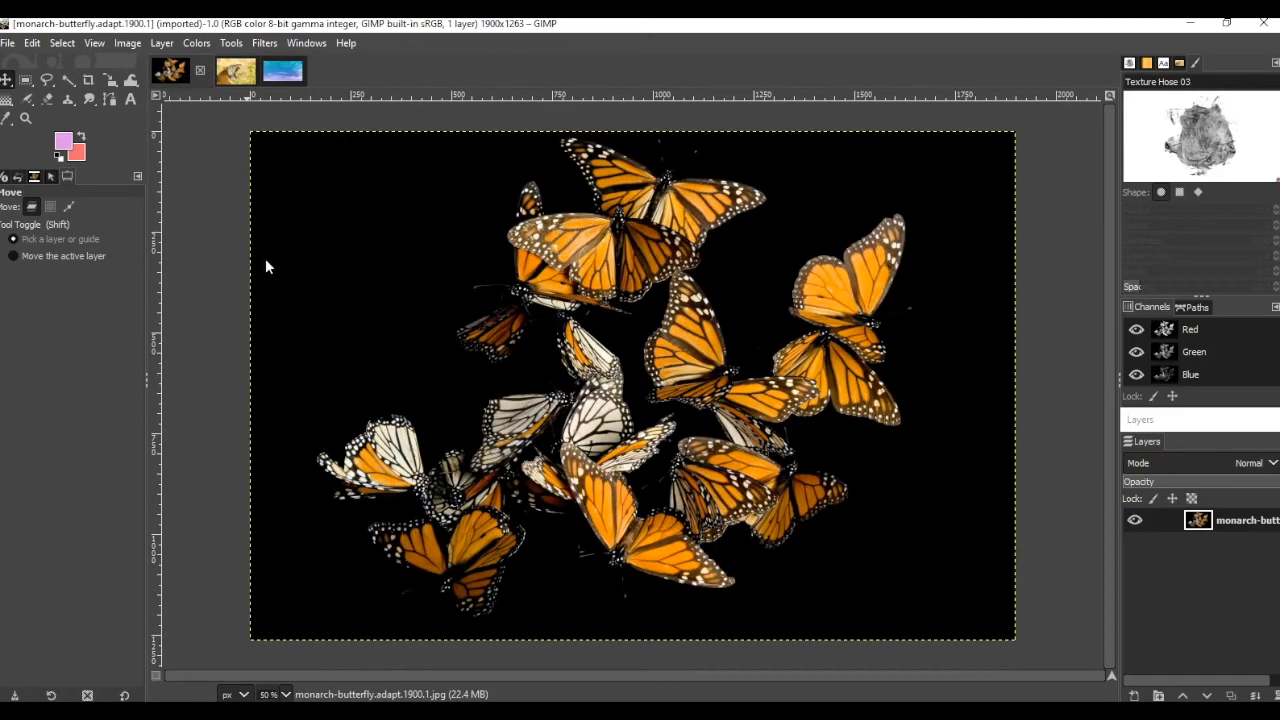
{"action": "right_click", "coordinate": [50, 82]}
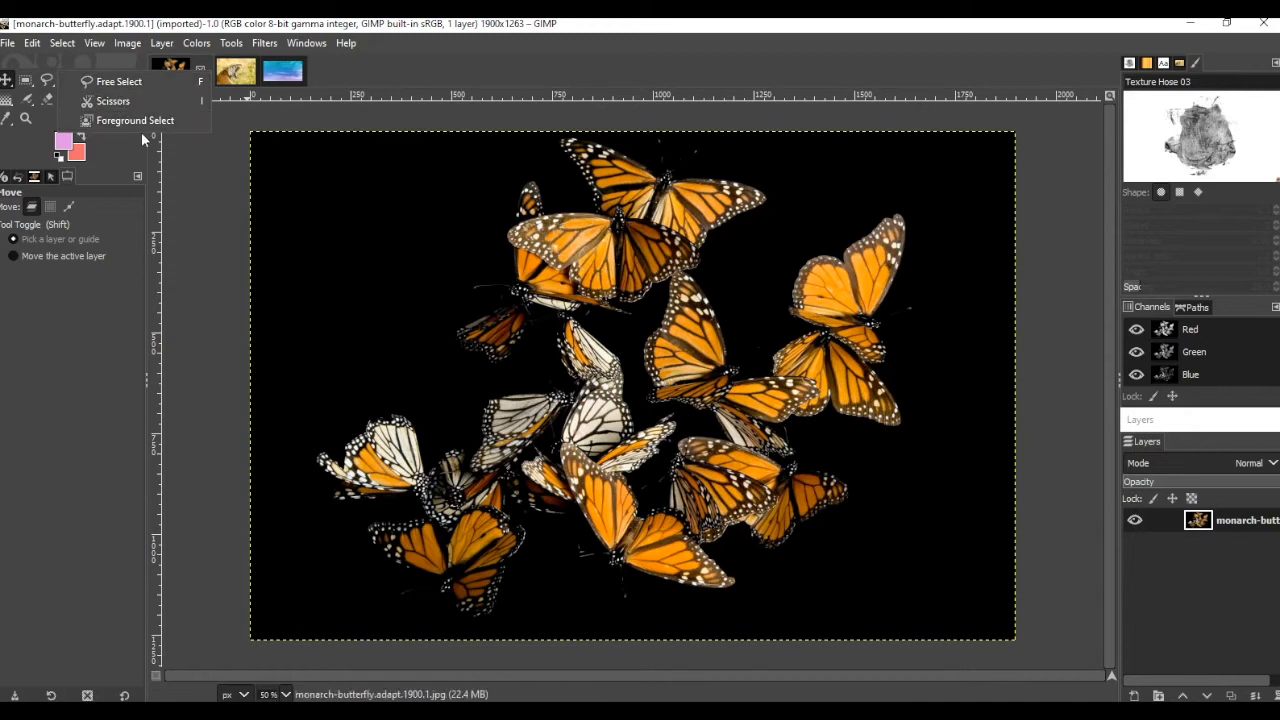
{"action": "left_click", "coordinate": [110, 82]}
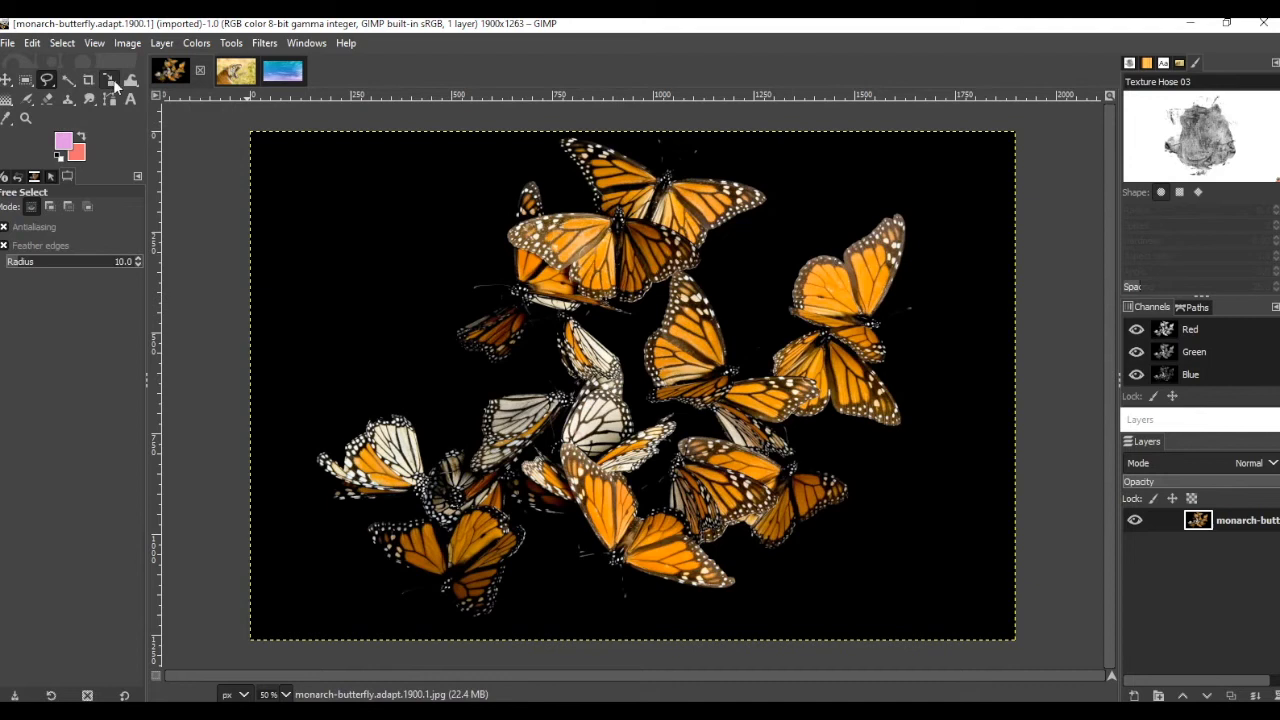
{"action": "left_click", "coordinate": [53, 77]}
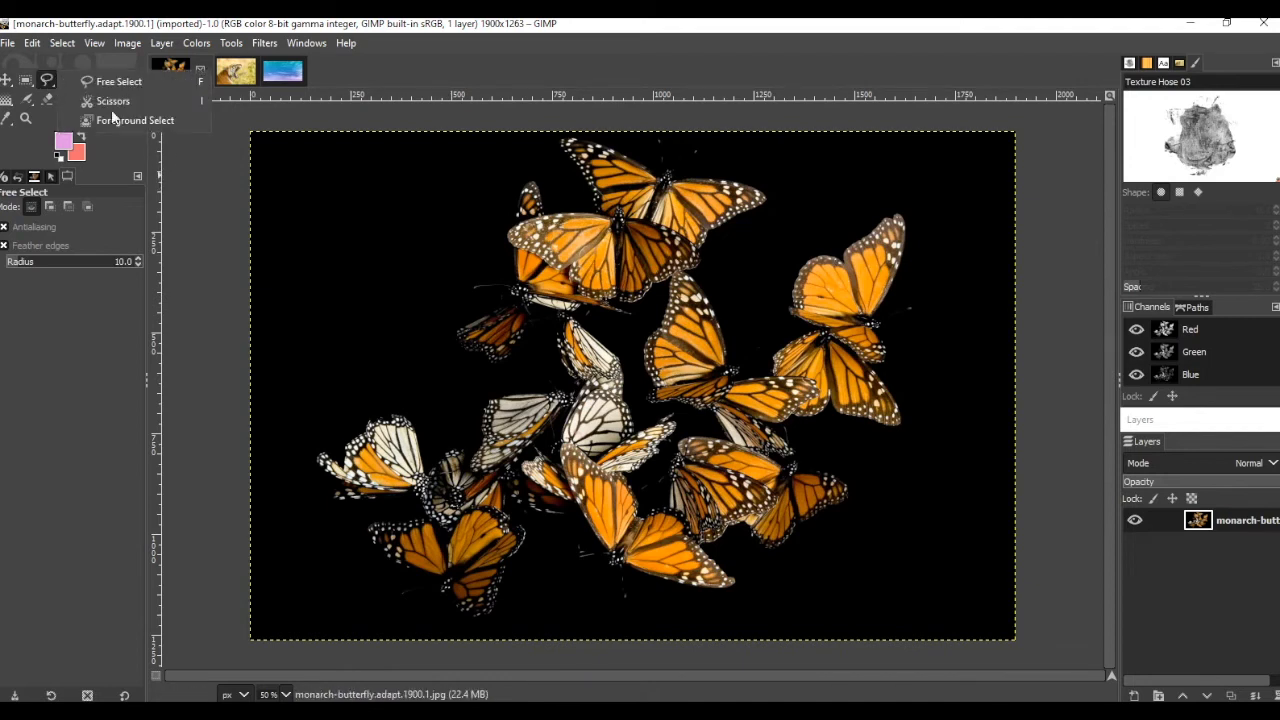
{"action": "left_click", "coordinate": [354, 578]}
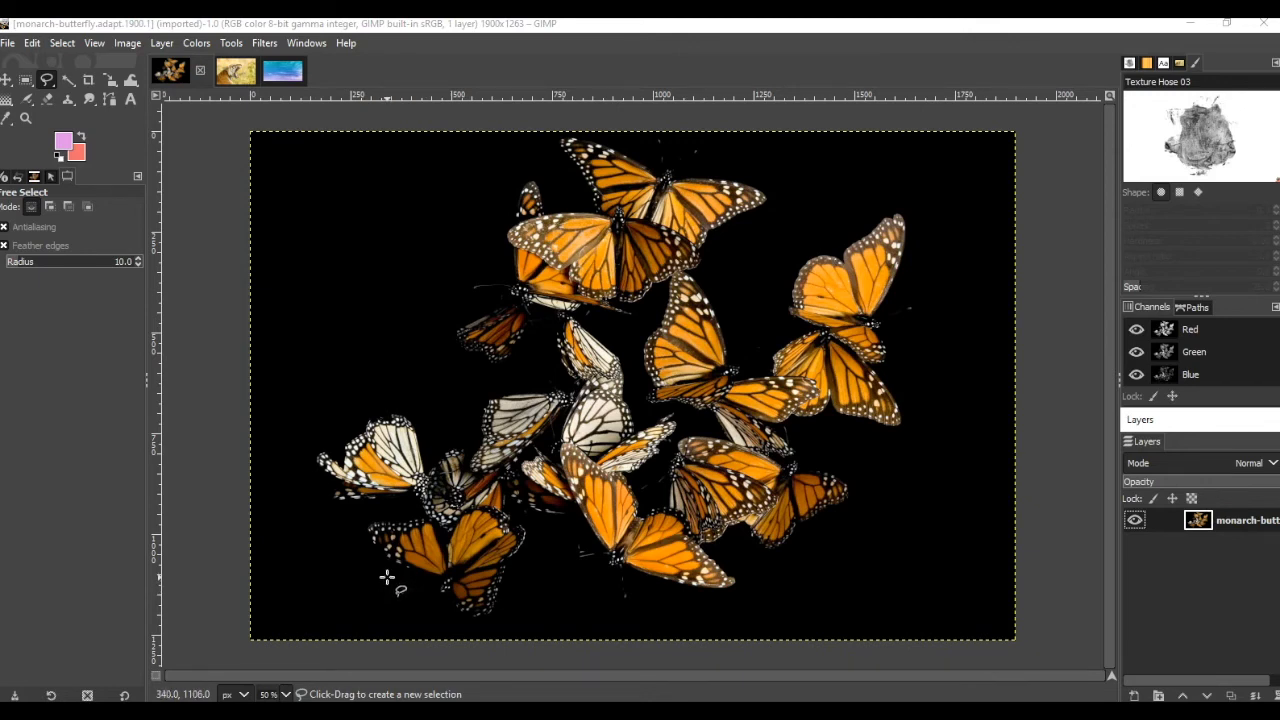
{"action": "mouse_move", "coordinate": [419, 586]}
{"action": "left_mouse_down"}
{"action": "mouse_move", "coordinate": [362, 556]}
{"action": "mouse_move", "coordinate": [299, 470]}
{"action": "mouse_move", "coordinate": [318, 428]}
{"action": "mouse_move", "coordinate": [365, 398]}
{"action": "mouse_move", "coordinate": [453, 388]}
{"action": "mouse_move", "coordinate": [432, 356]}
{"action": "mouse_move", "coordinate": [437, 325]}
{"action": "mouse_move", "coordinate": [491, 183]}
{"action": "mouse_move", "coordinate": [562, 134]}
{"action": "mouse_move", "coordinate": [798, 169]}
{"action": "mouse_move", "coordinate": [748, 263]}
{"action": "mouse_move", "coordinate": [835, 196]}
{"action": "mouse_move", "coordinate": [949, 187]}
{"action": "mouse_move", "coordinate": [906, 454]}
{"action": "mouse_move", "coordinate": [841, 543]}
{"action": "mouse_move", "coordinate": [713, 614]}
{"action": "mouse_move", "coordinate": [590, 606]}
{"action": "mouse_move", "coordinate": [544, 574]}
{"action": "mouse_move", "coordinate": [505, 620]}
{"action": "mouse_move", "coordinate": [443, 630]}
{"action": "mouse_move", "coordinate": [419, 588]}
{"action": "left_mouse_up"}
{"action": "key", "text": "Return"}
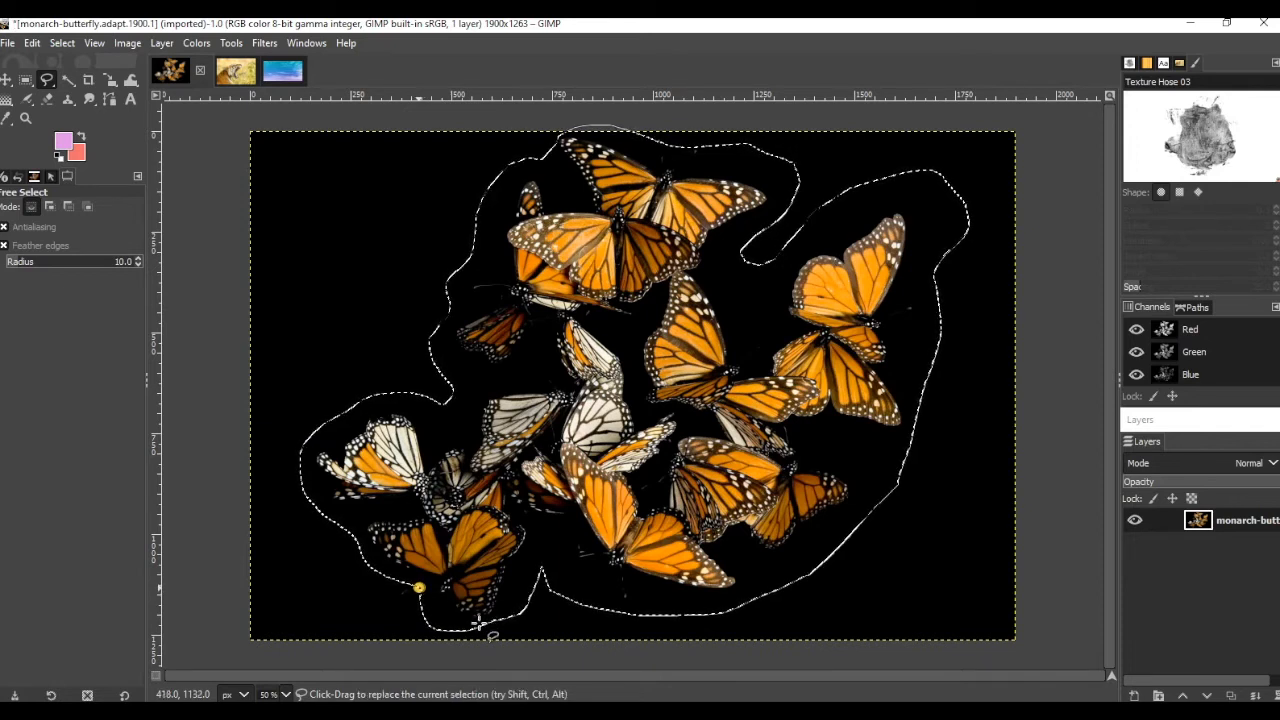
Step: Copy the selected butterflies onto a new layer of their own and hide the original monarch butterfly layer
{"action": "key", "text": "ctrl+c"}
{"action": "key", "text": "ctrl+v"}
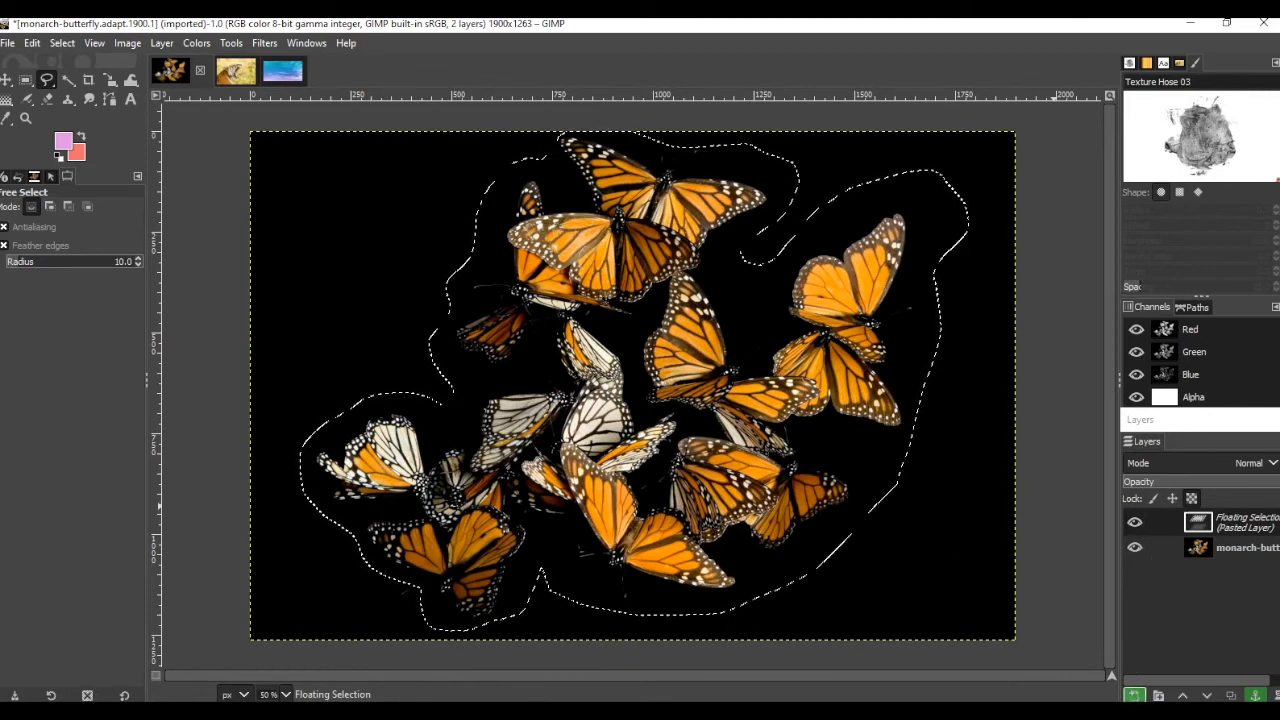
{"action": "left_click", "coordinate": [1134, 695]}
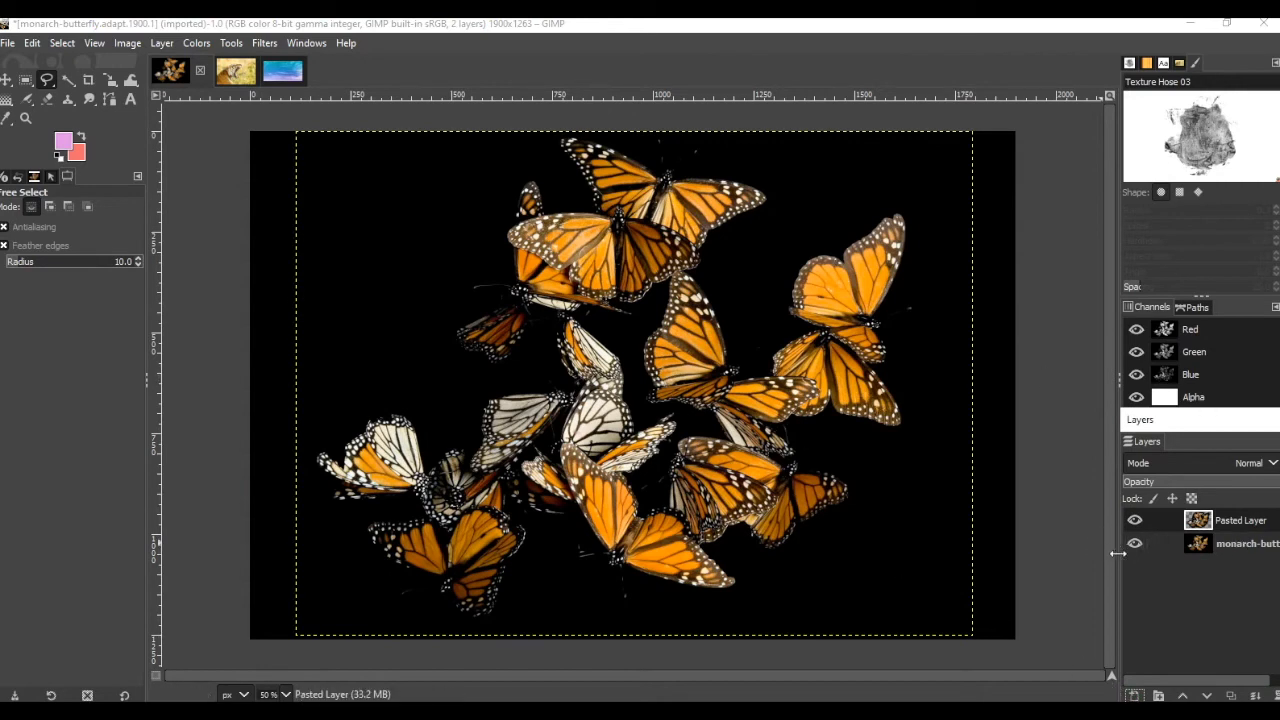
{"action": "left_click", "coordinate": [1135, 544]}
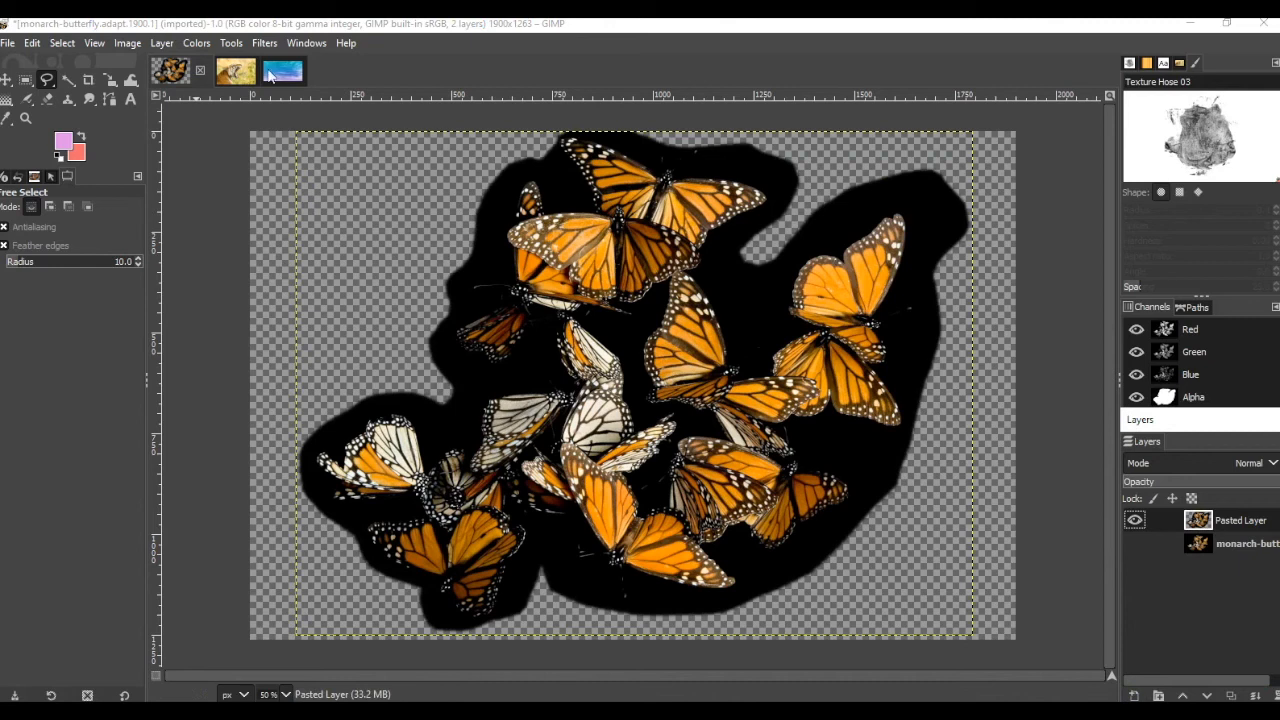
Step: Invert the colors of the pasted butterfly layer
{"action": "left_click", "coordinate": [202, 46]}
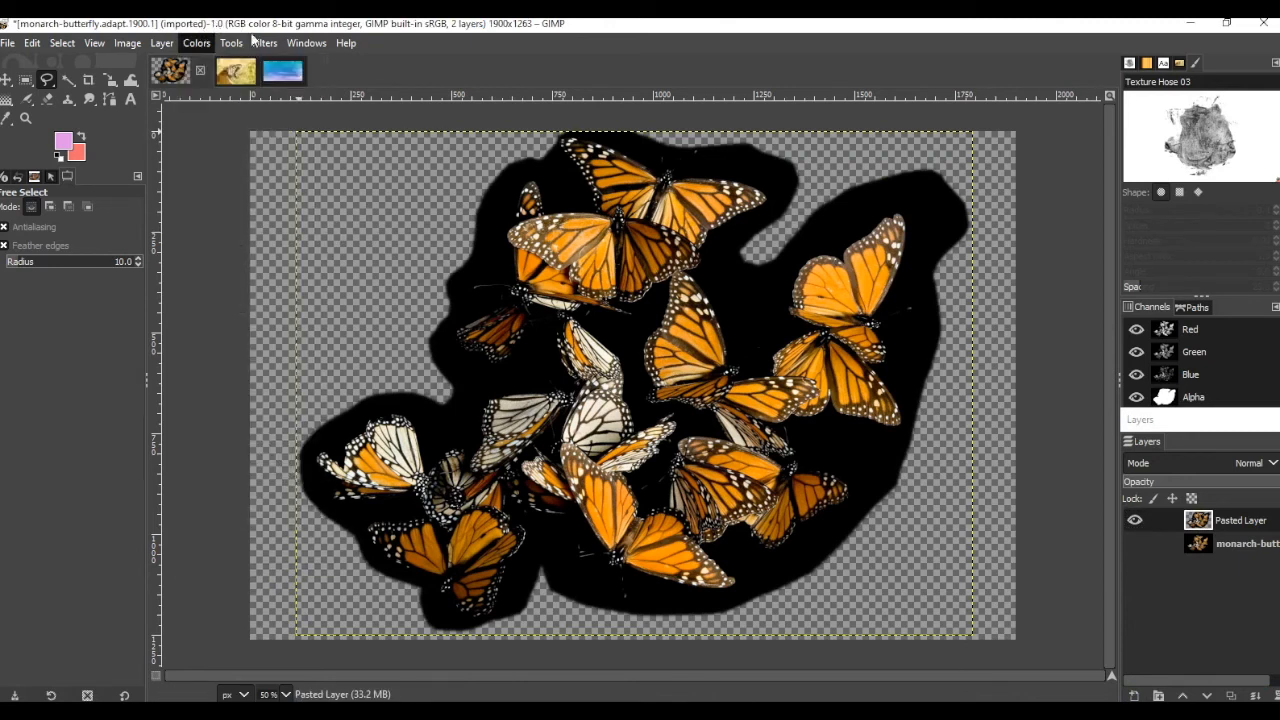
{"action": "left_click", "coordinate": [158, 43]}
{"action": "mouse_move", "coordinate": [185, 44]}
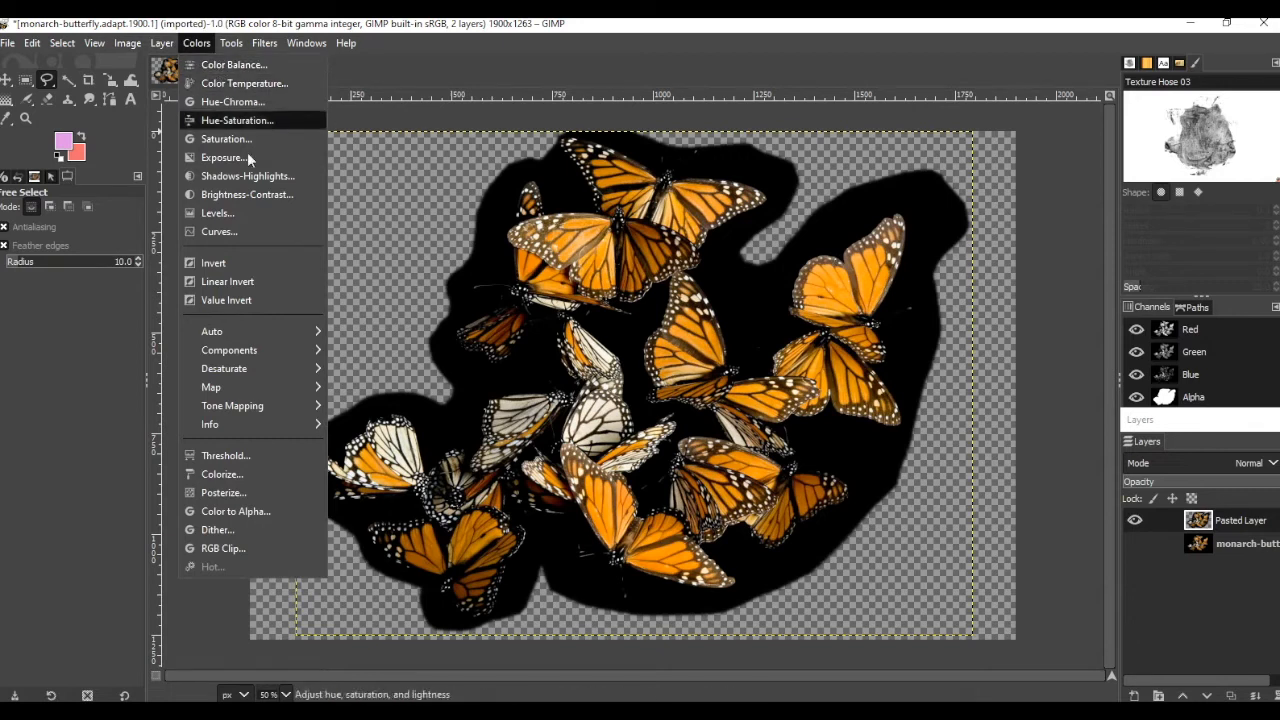
{"action": "left_click", "coordinate": [252, 264]}
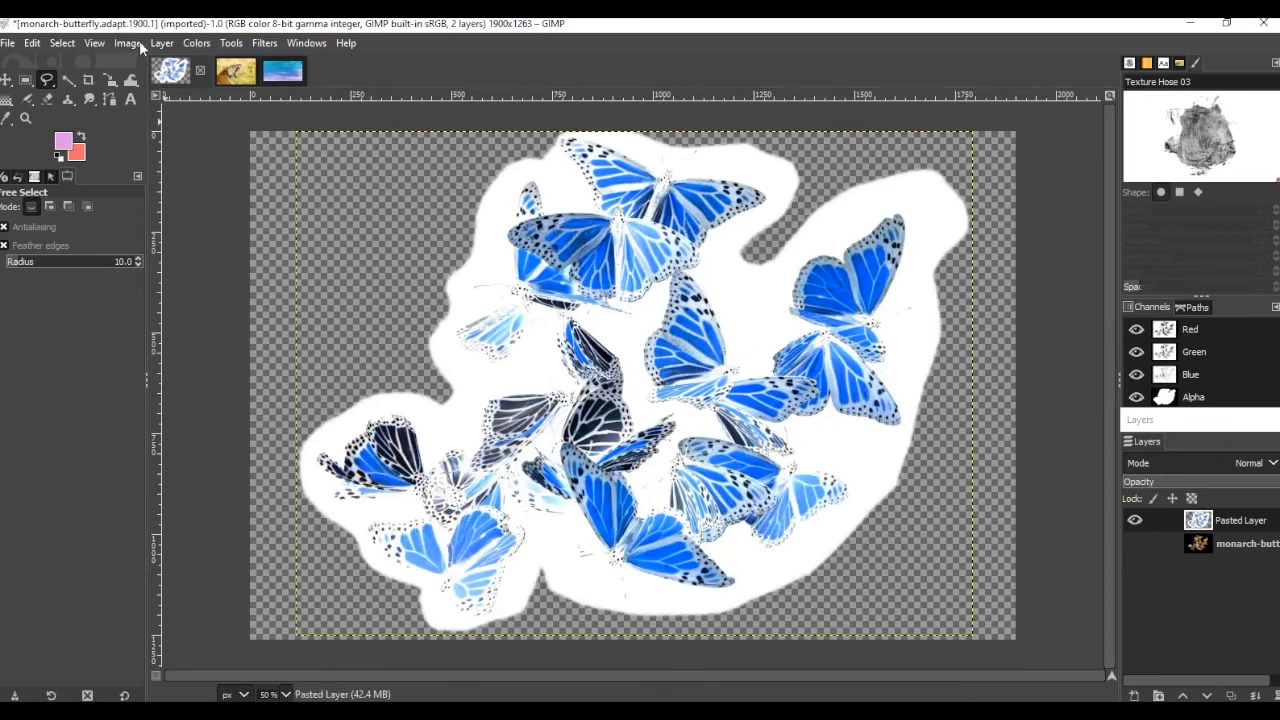
Step: Convert the butterfly image to grayscale mode and copy the whole inverted butterfly layer
{"action": "left_click", "coordinate": [128, 49]}
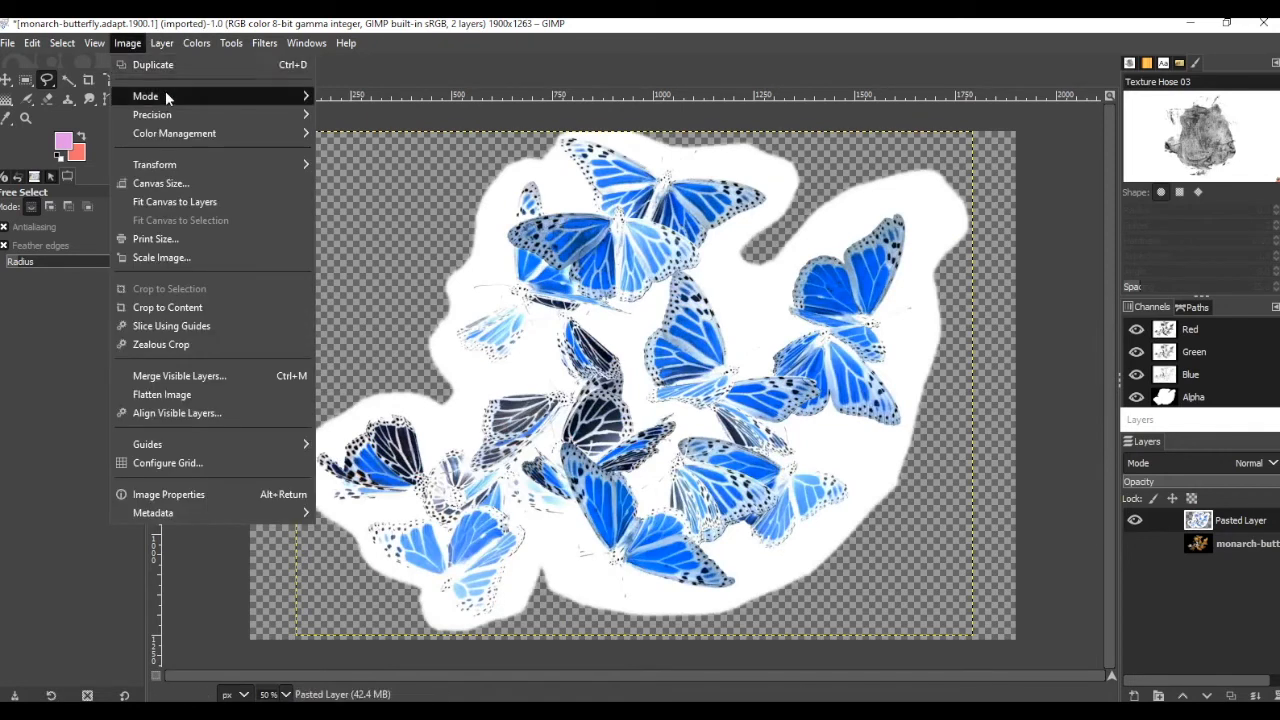
{"action": "key", "text": "Escape"}
{"action": "left_click", "coordinate": [200, 43]}
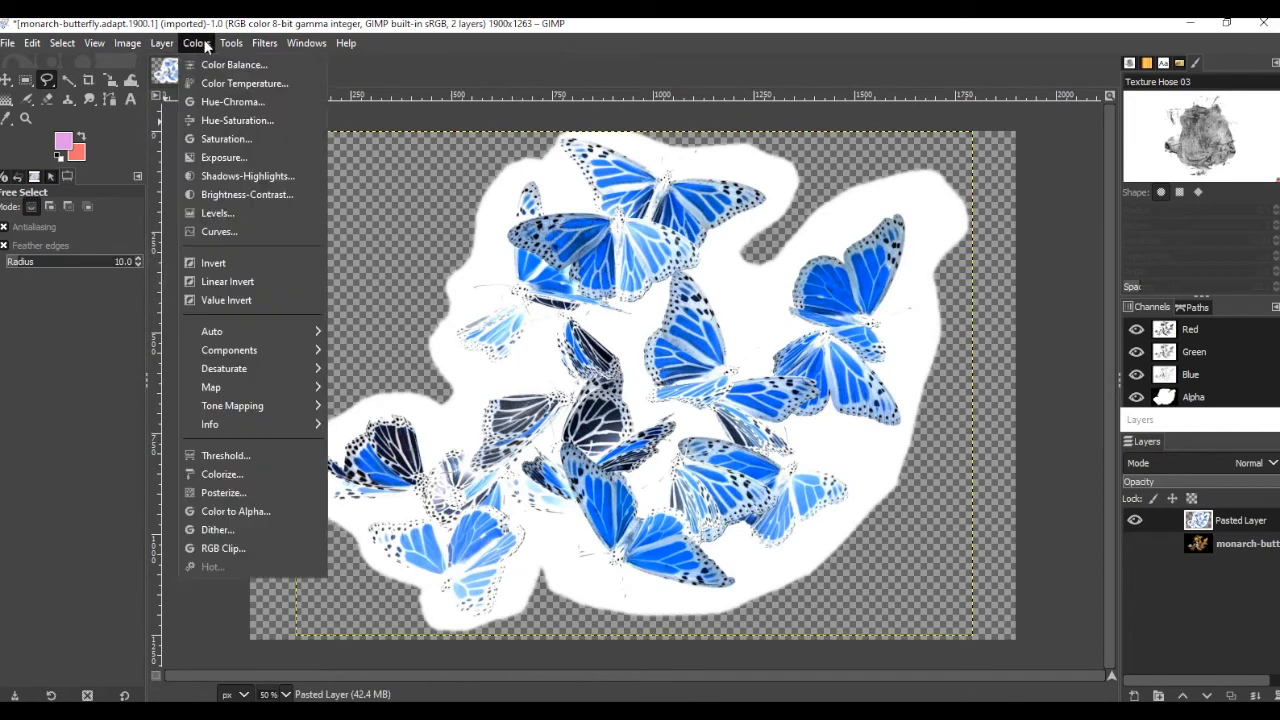
{"action": "mouse_move", "coordinate": [127, 43]}
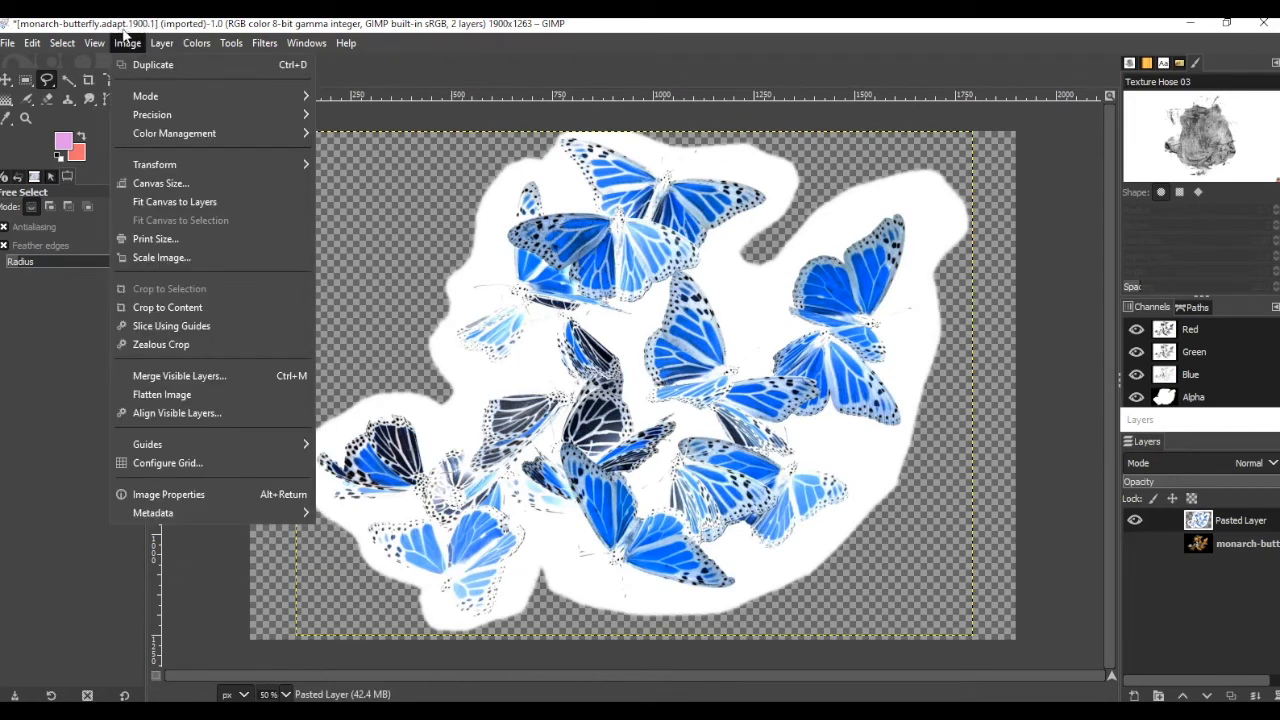
{"action": "mouse_move", "coordinate": [140, 98]}
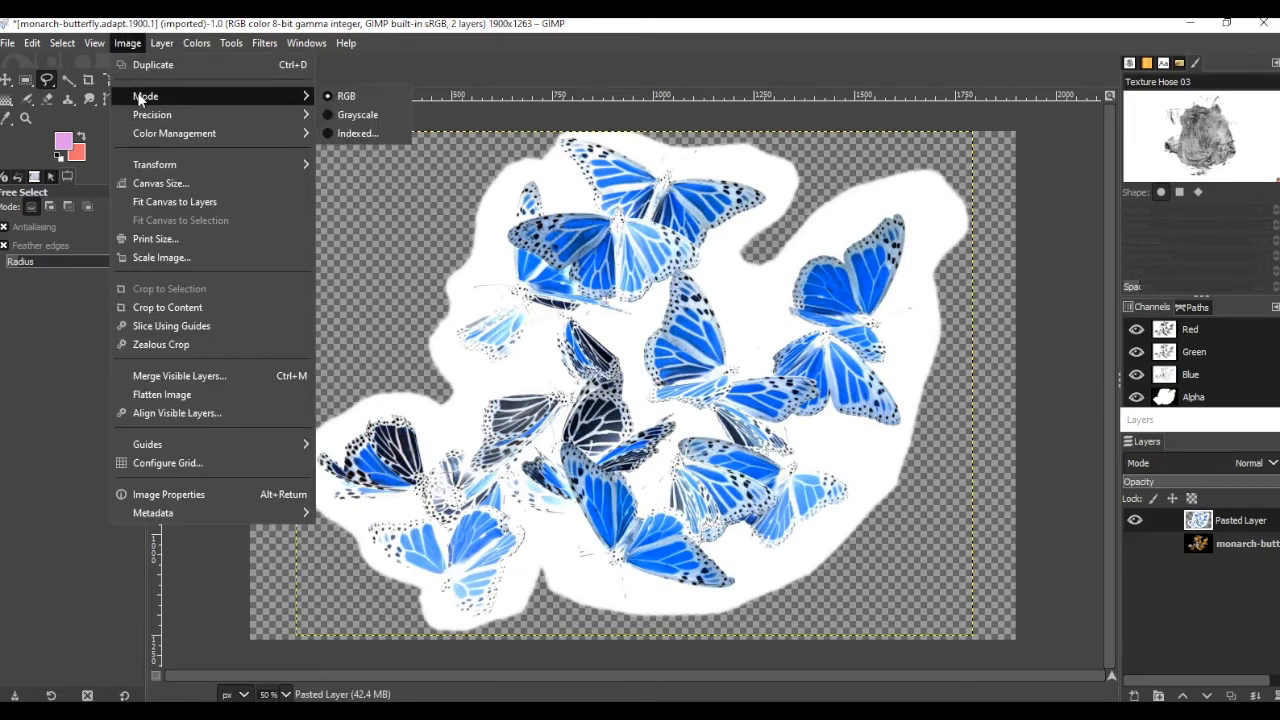
{"action": "left_click", "coordinate": [360, 117]}
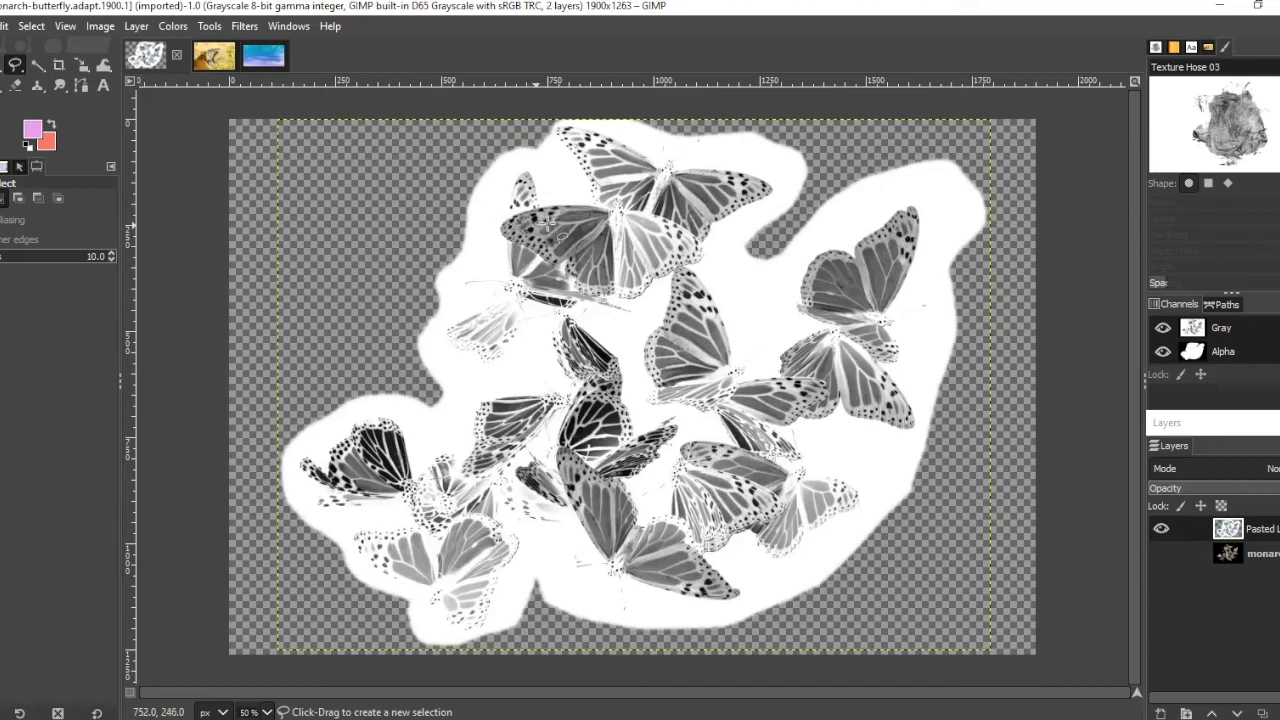
{"action": "key", "text": "ctrl"}
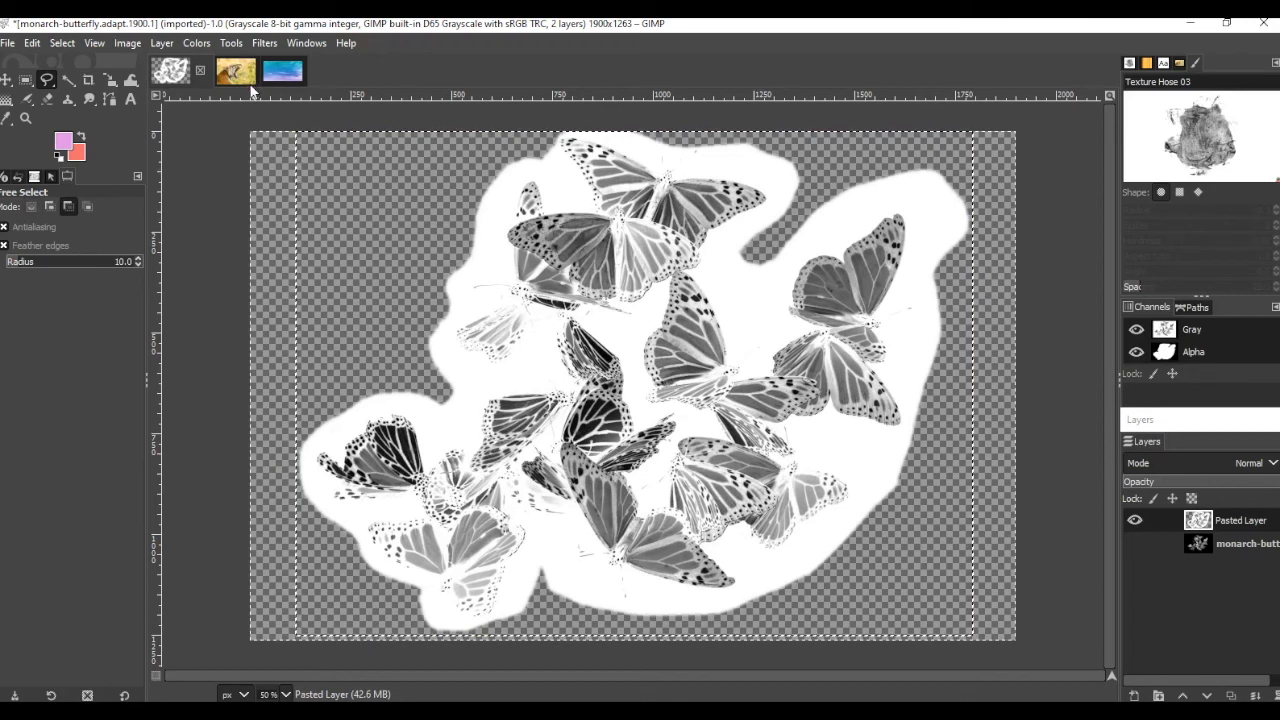
Step: In the sky image, add a white-filled layer named mask and place it between the two slightly cloudy layers
{"action": "left_click", "coordinate": [284, 75]}
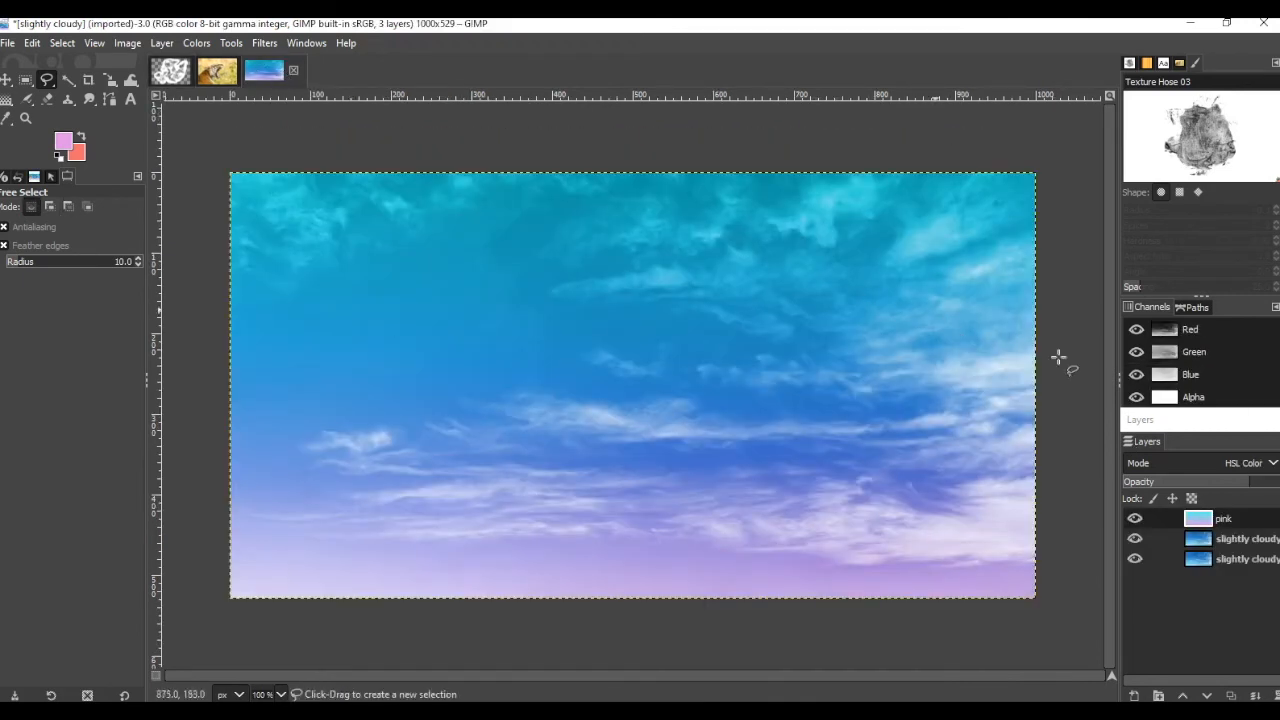
{"action": "left_click", "coordinate": [1233, 538]}
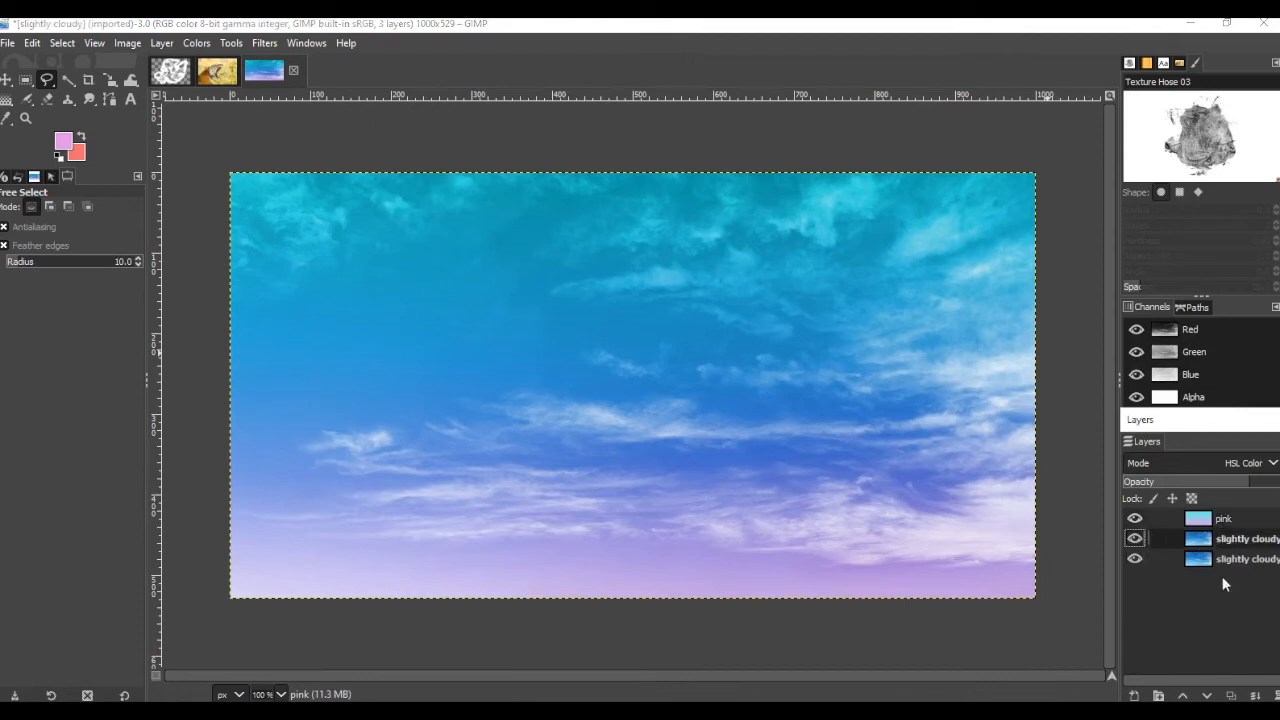
{"action": "left_click", "coordinate": [1134, 695]}
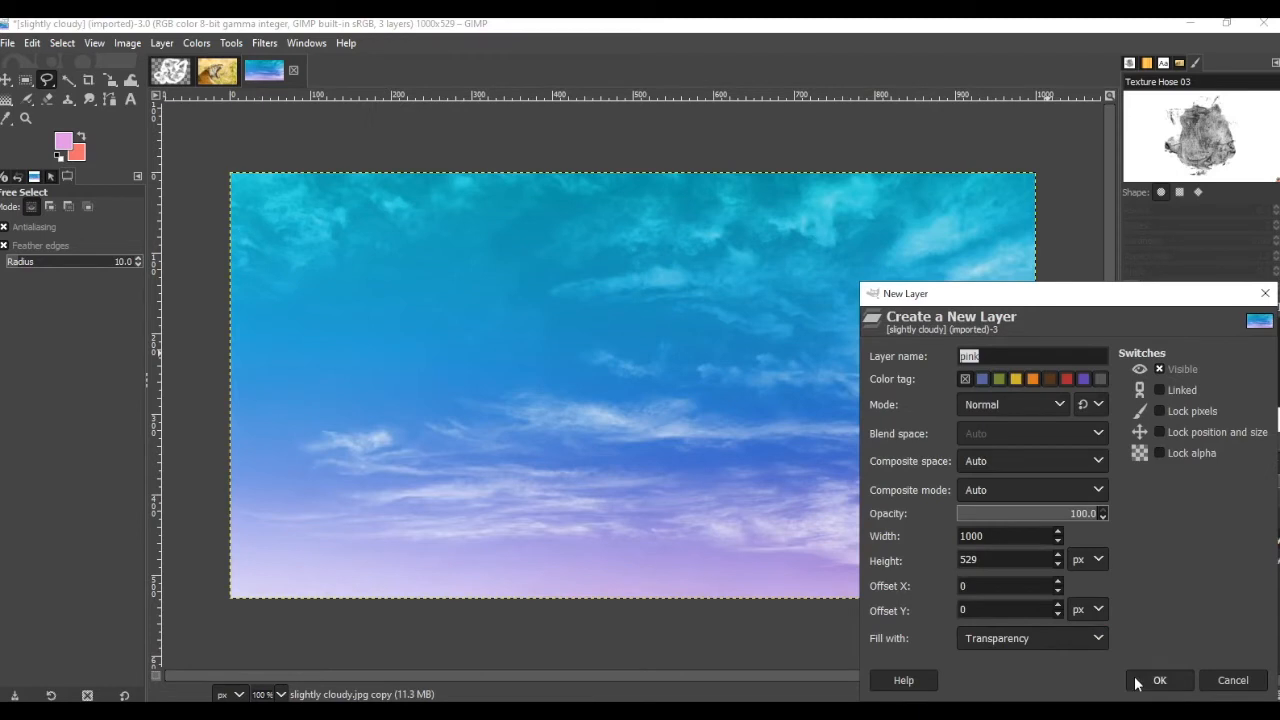
{"action": "type", "text": "mask"}
{"action": "left_click", "coordinate": [1044, 635]}
{"action": "left_click", "coordinate": [1045, 615]}
{"action": "left_click", "coordinate": [1158, 680]}
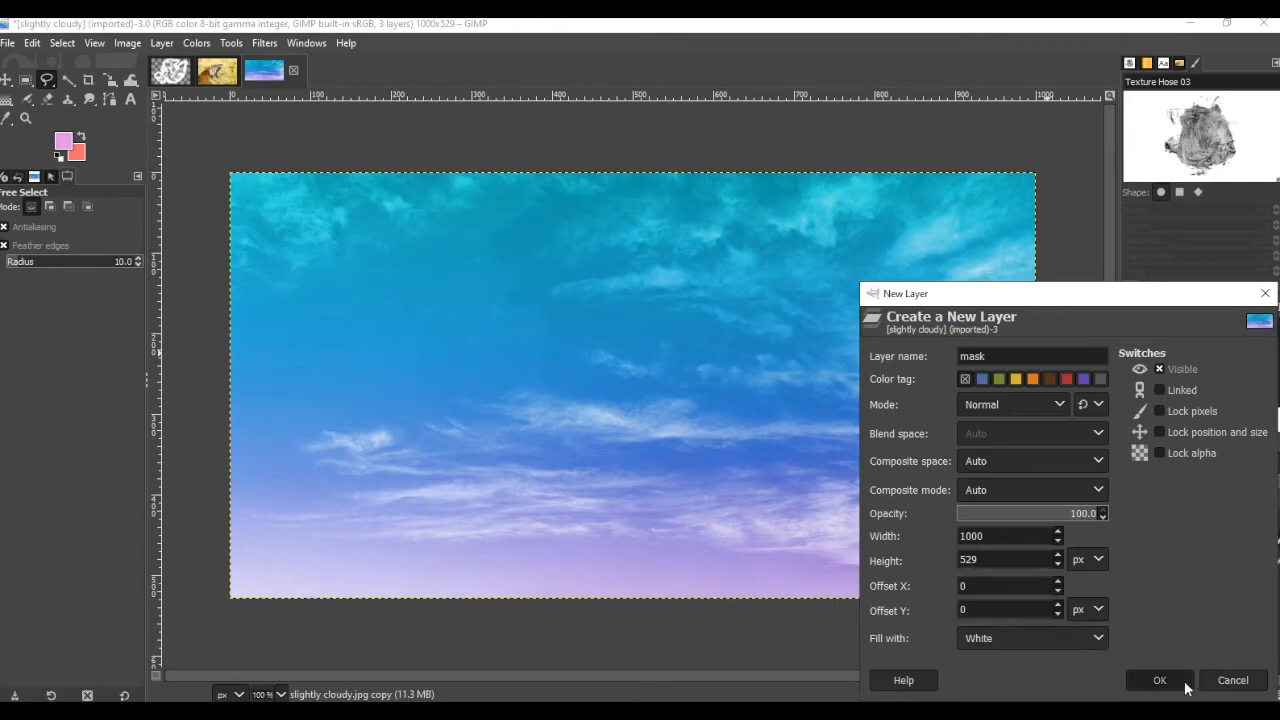
{"action": "left_click_drag", "start_coordinate": [1221, 534], "coordinate": [1199, 567]}
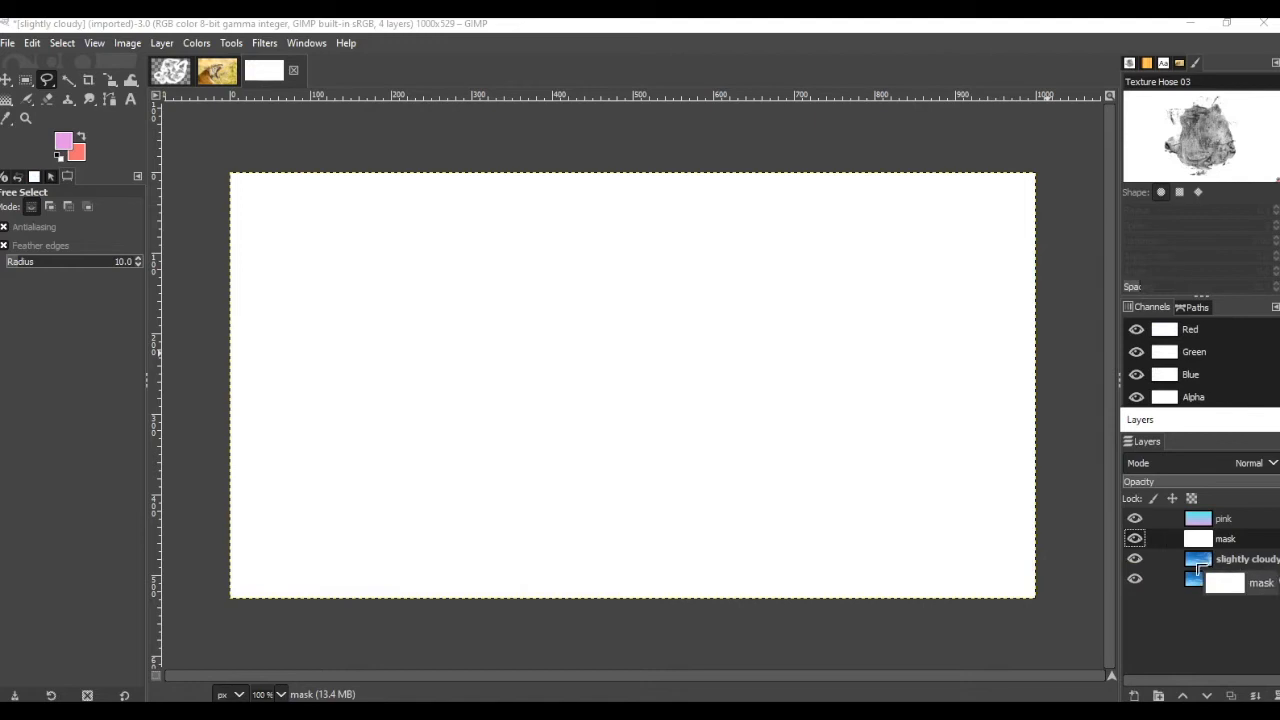
{"action": "left_click_drag", "start_coordinate": [1199, 567], "coordinate": [1199, 575]}
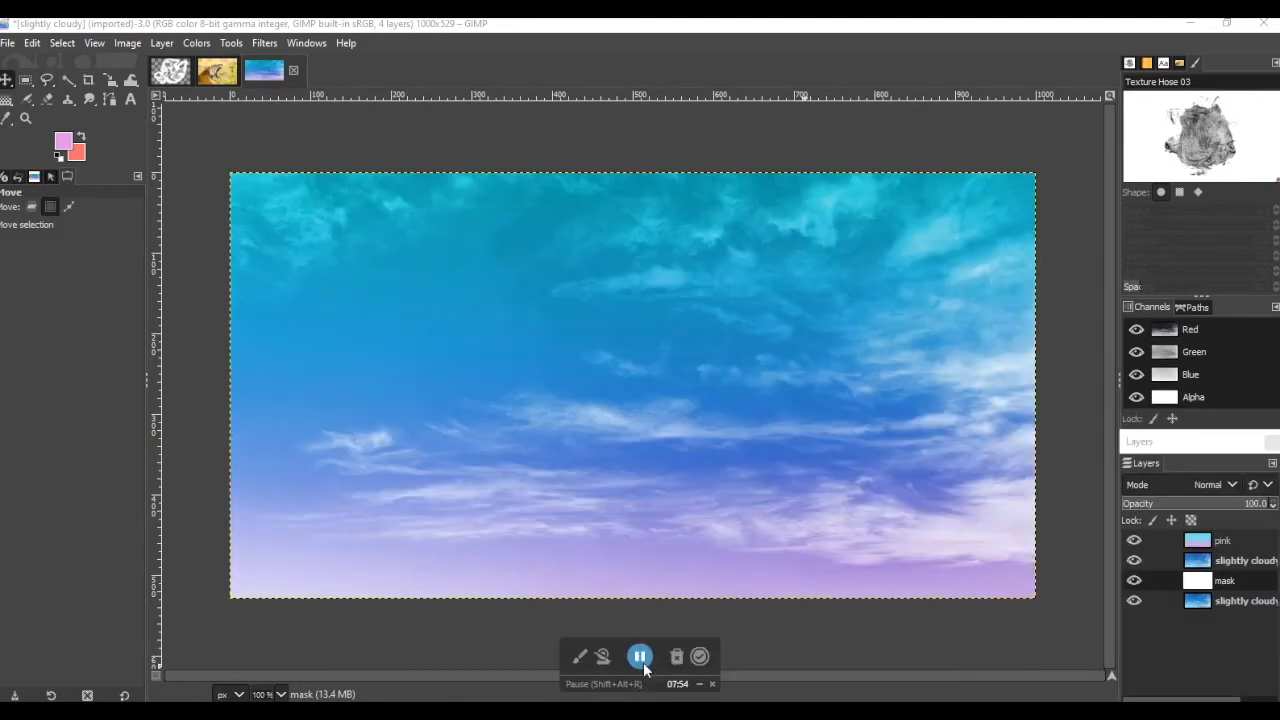
Step: Add a white (full opacity) layer mask to the upper slightly cloudy layer
{"action": "left_click", "coordinate": [1228, 564]}
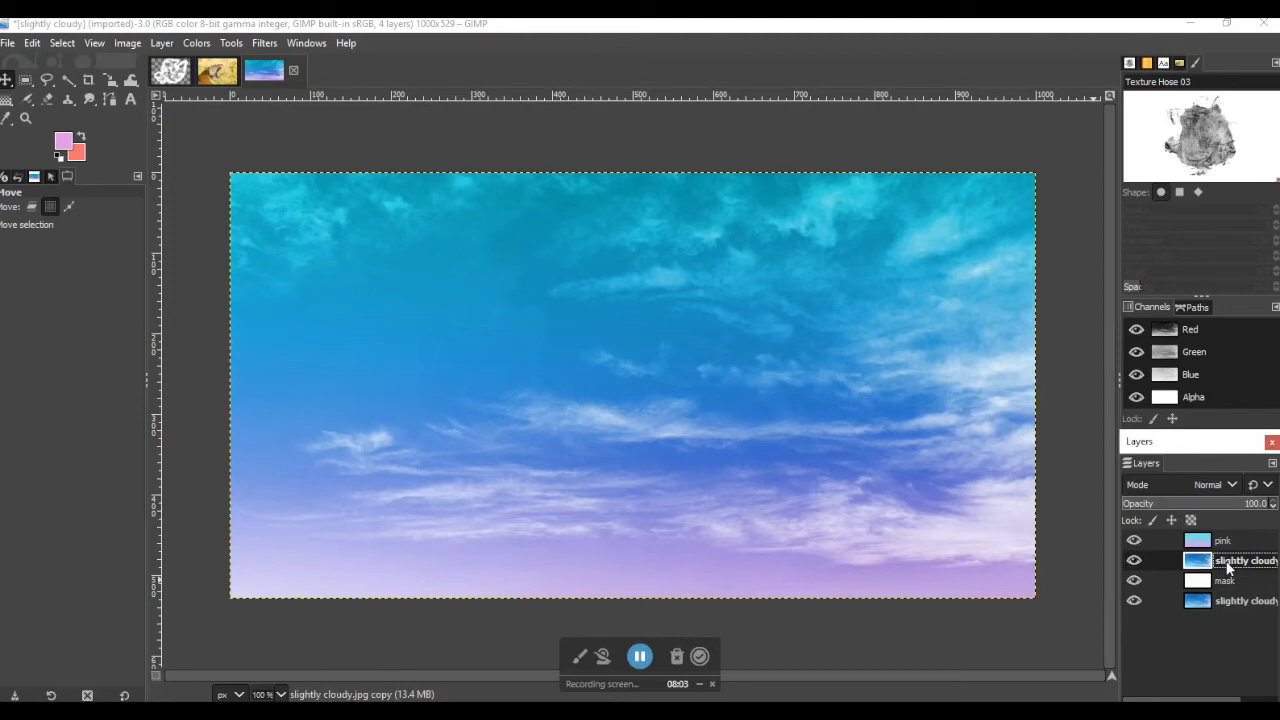
{"action": "right_click", "coordinate": [1199, 566]}
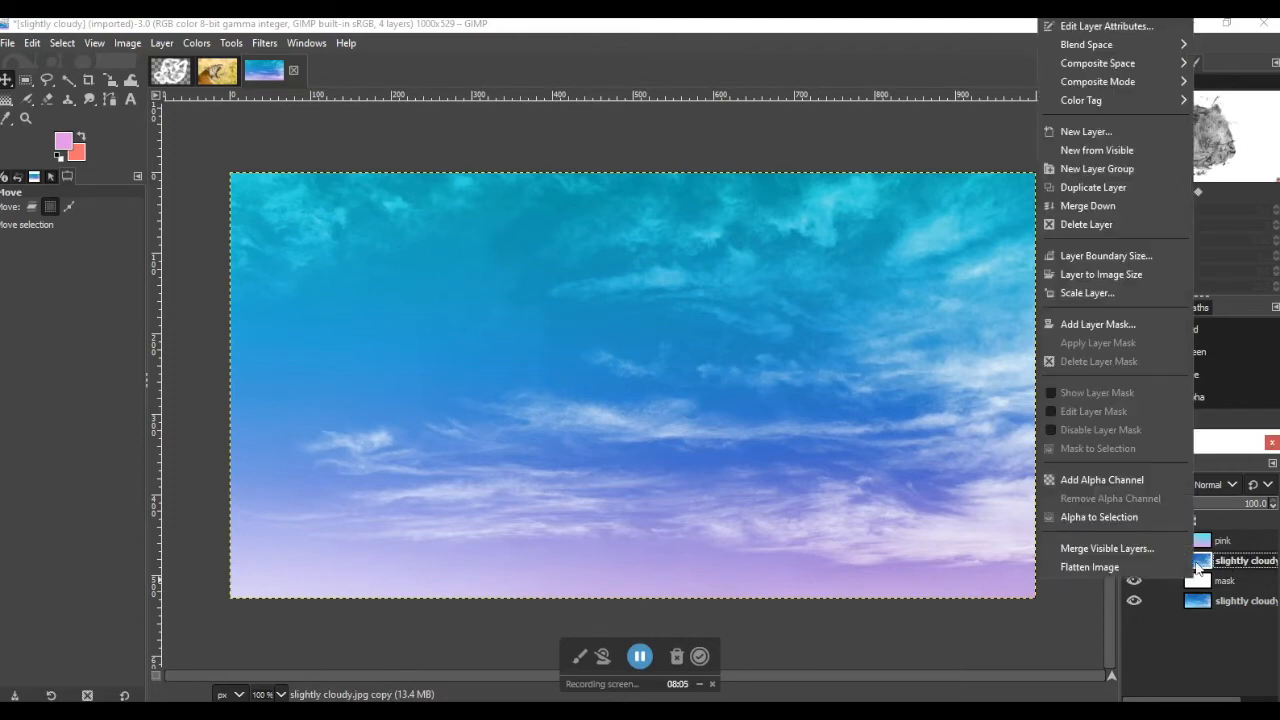
{"action": "left_click", "coordinate": [1126, 323]}
{"action": "left_click", "coordinate": [1126, 321]}
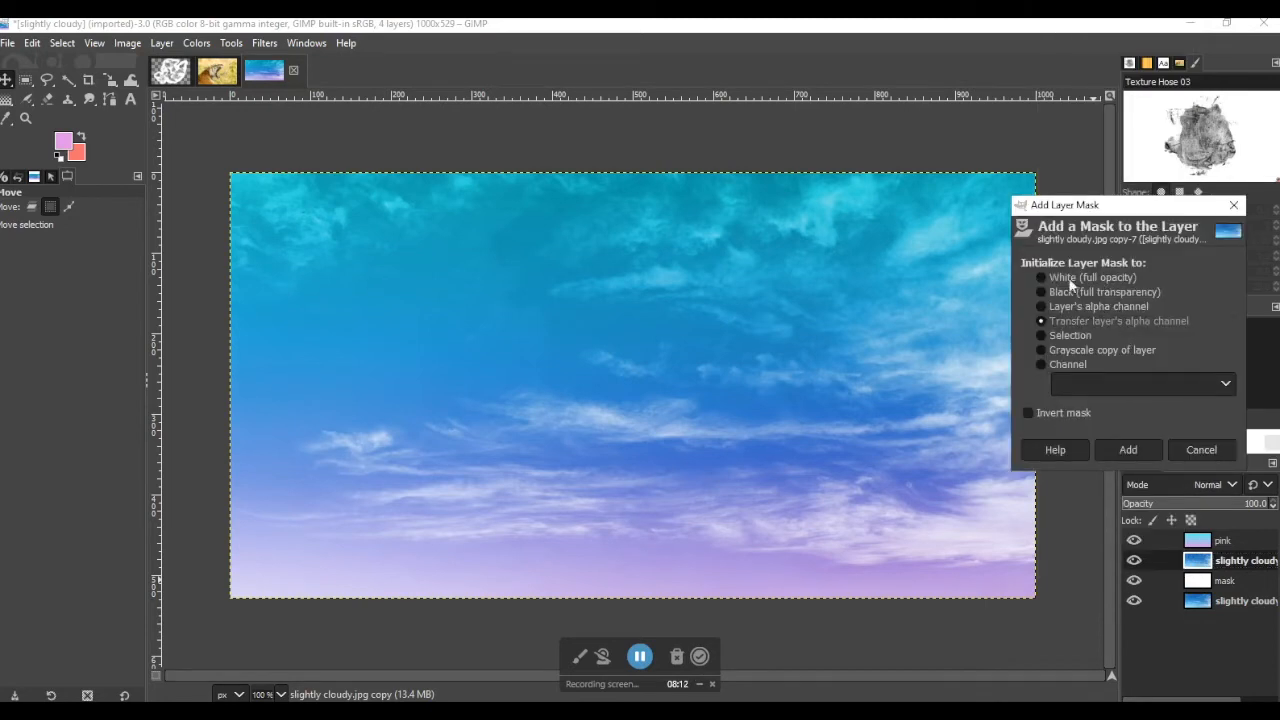
{"action": "left_click", "coordinate": [1058, 282]}
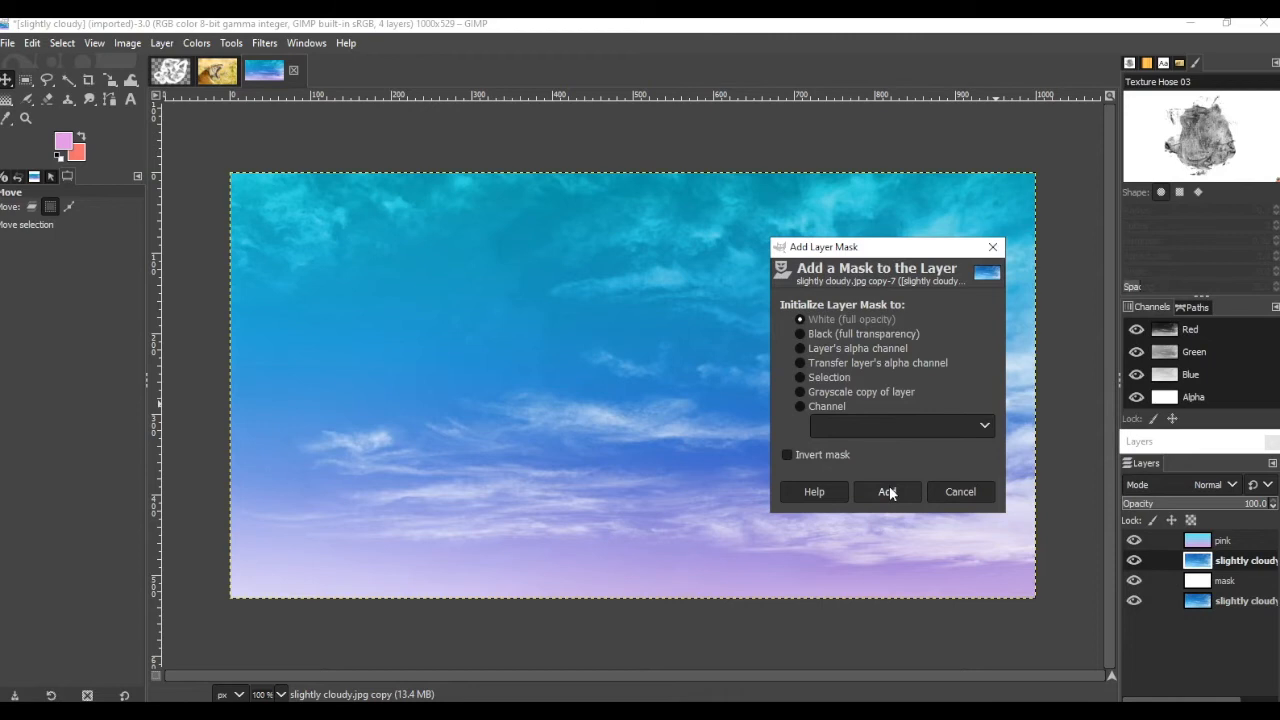
{"action": "left_click", "coordinate": [887, 491]}
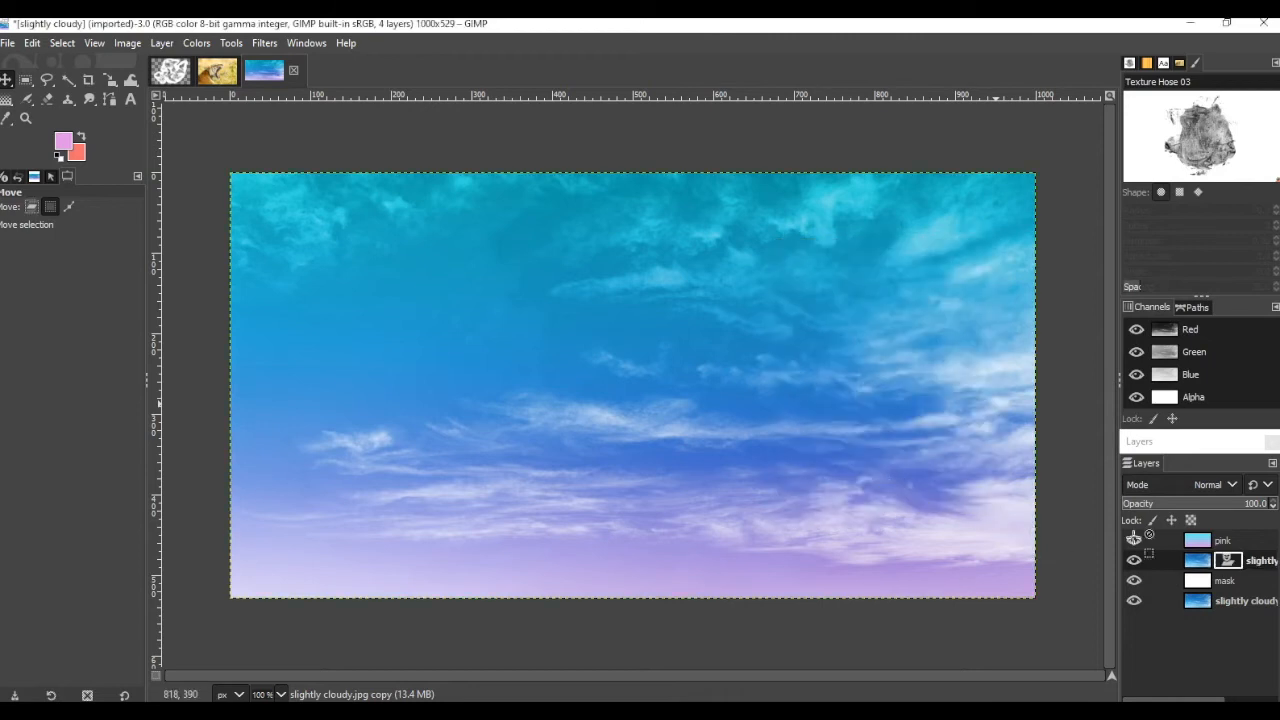
Step: Paste the grayscale butterflies into the new layer mask and scale the floating selection to 600 px wide
{"action": "left_click", "coordinate": [1227, 563]}
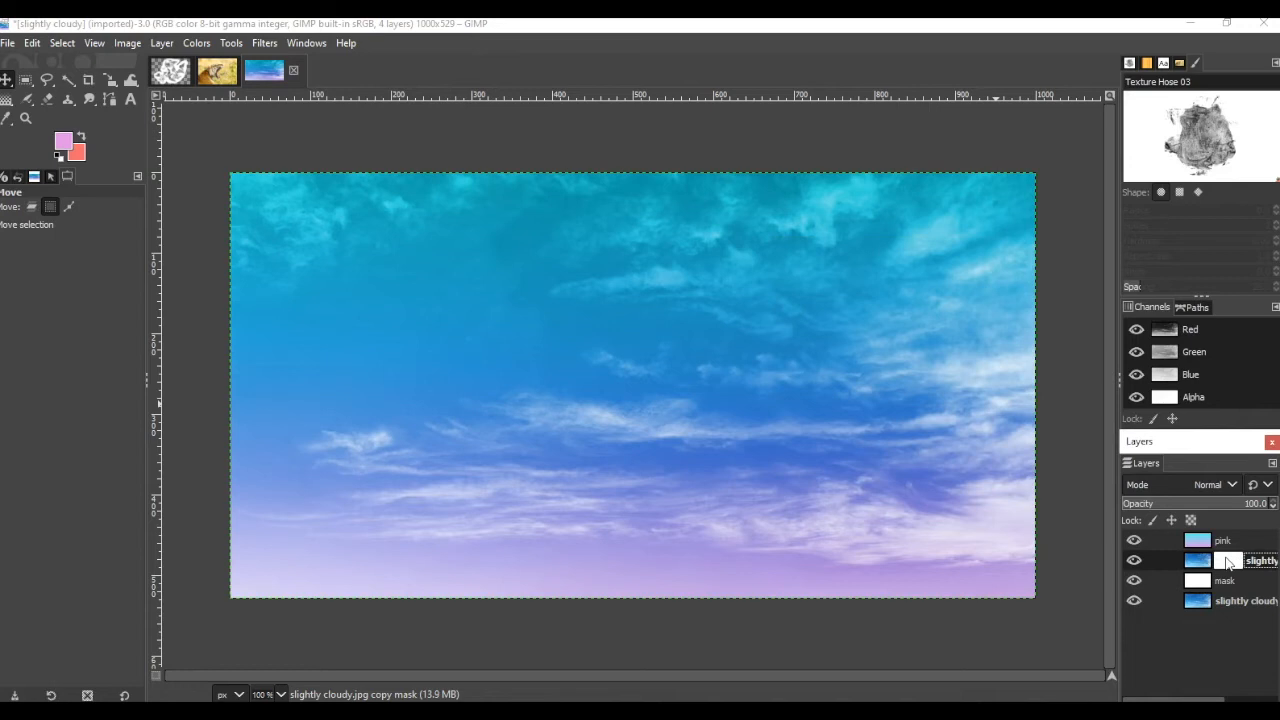
{"action": "key", "text": "ctrl+v"}
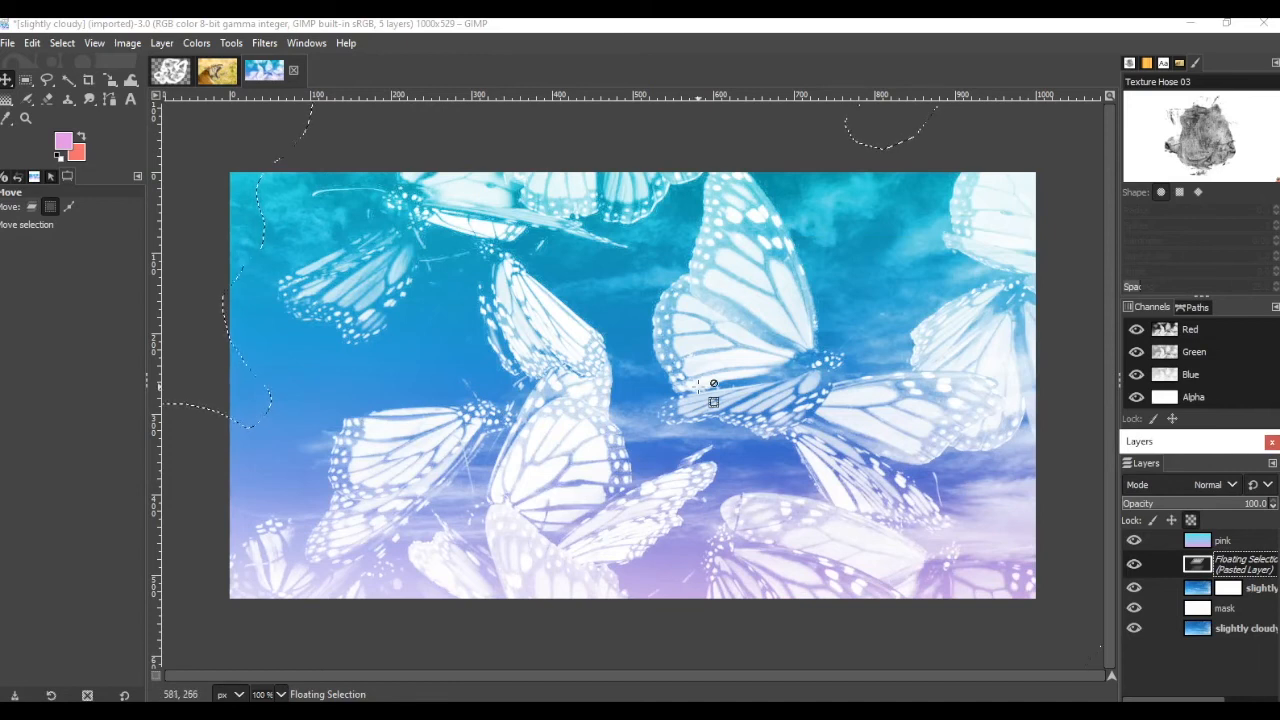
{"action": "left_click", "coordinate": [152, 45]}
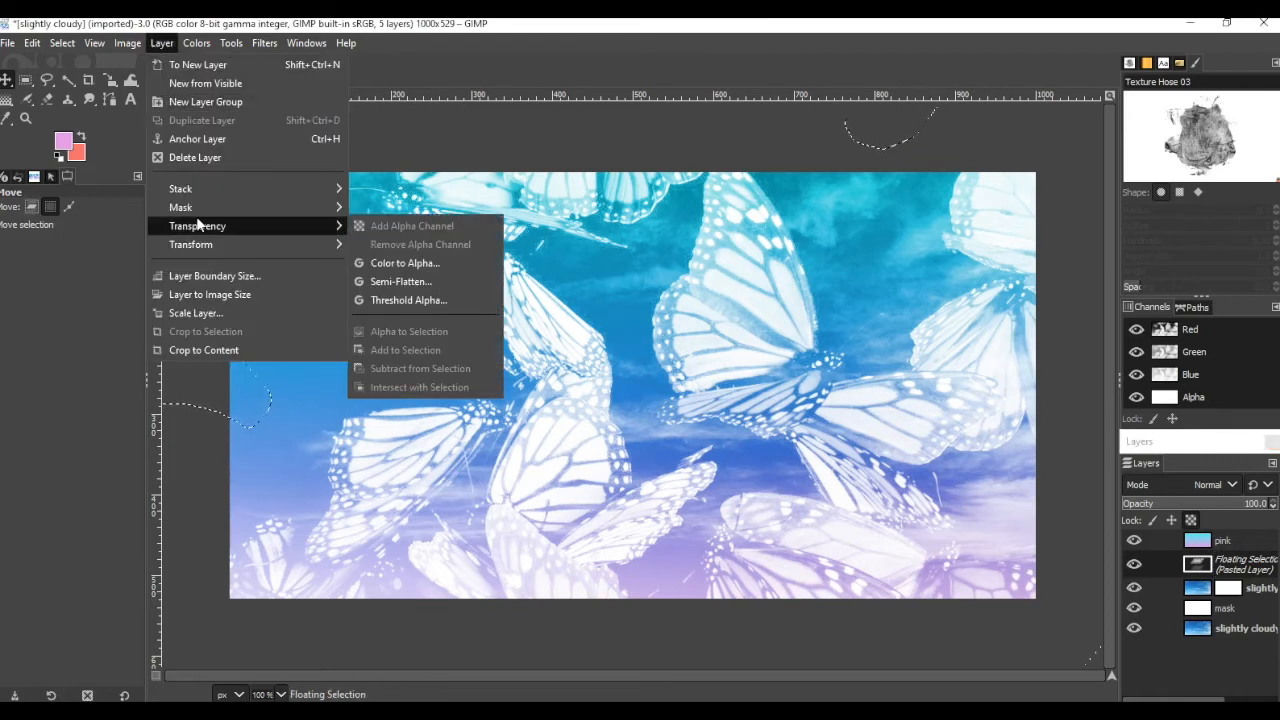
{"action": "left_click", "coordinate": [201, 315]}
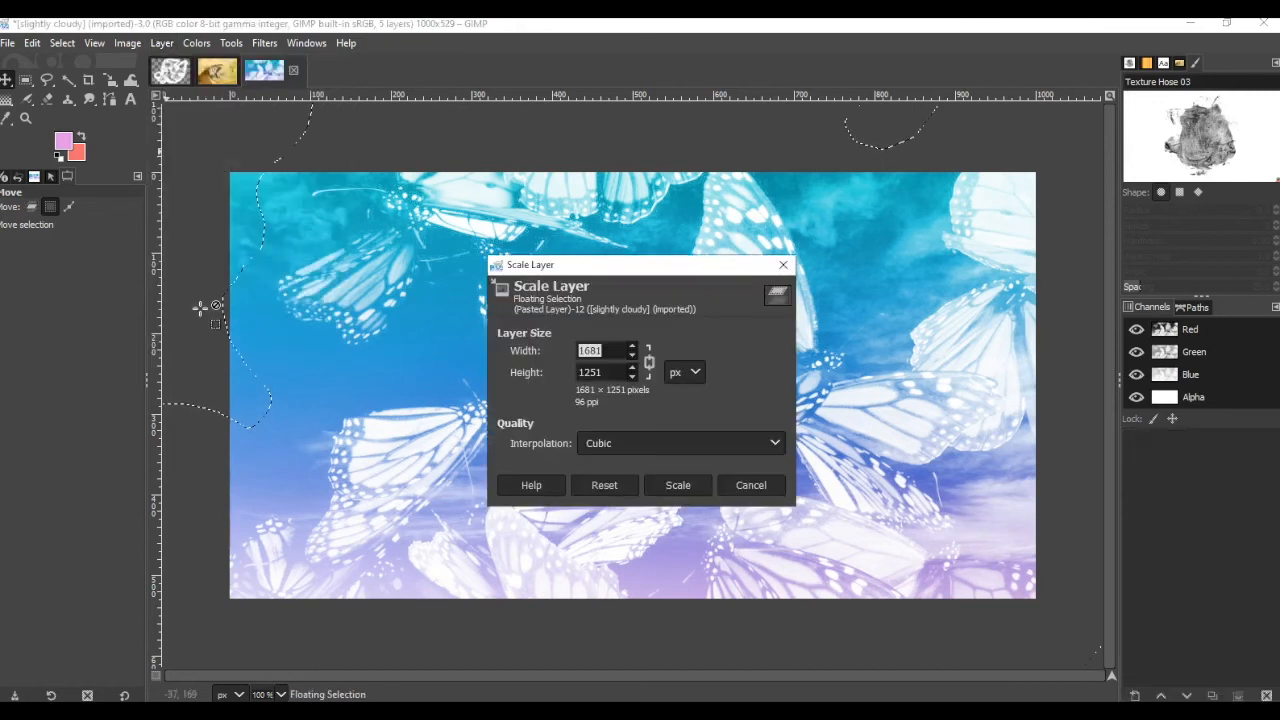
{"action": "left_click", "coordinate": [633, 356]}
{"action": "left_click", "coordinate": [633, 356]}
{"action": "left_click", "coordinate": [633, 356]}
{"action": "left_click", "coordinate": [633, 356]}
{"action": "left_click_drag", "start_coordinate": [604, 355], "coordinate": [568, 358]}
{"action": "type", "text": "600"}
{"action": "left_click", "coordinate": [682, 489]}
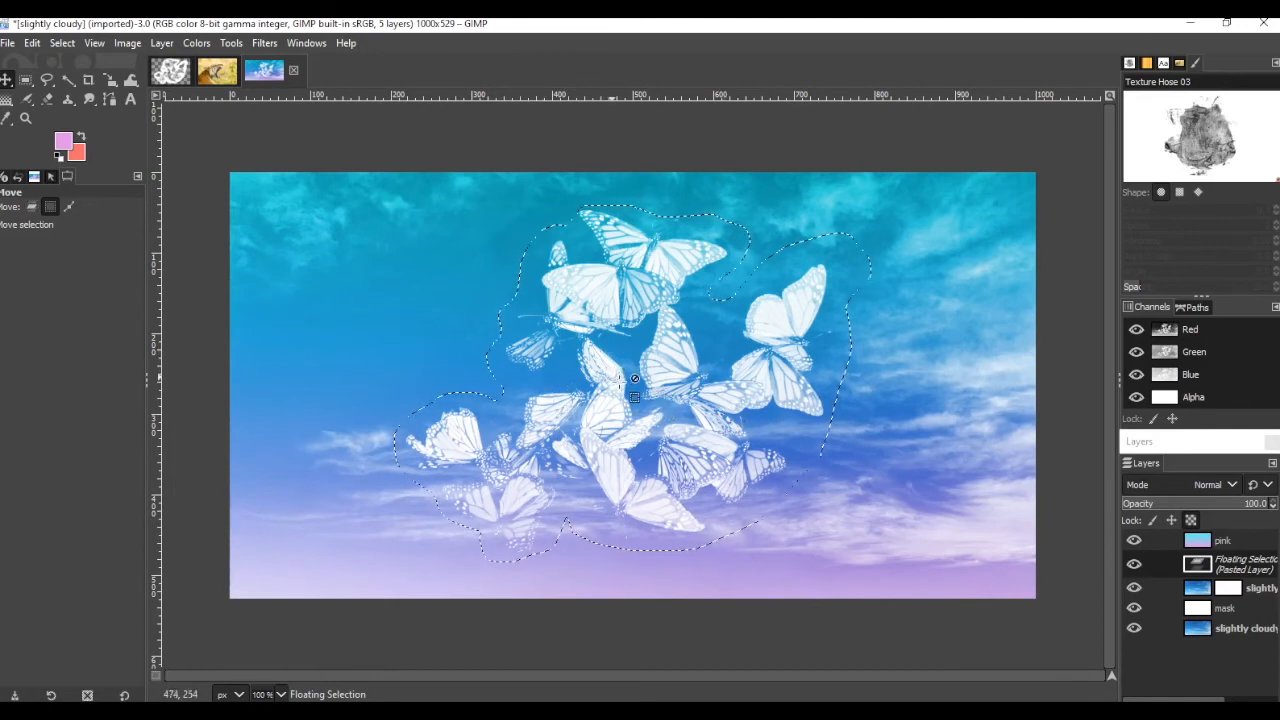
Step: Scale the floating butterflies down to about 287 × 214 px and place them against the right edge of the sky
{"action": "right_click", "coordinate": [604, 424]}
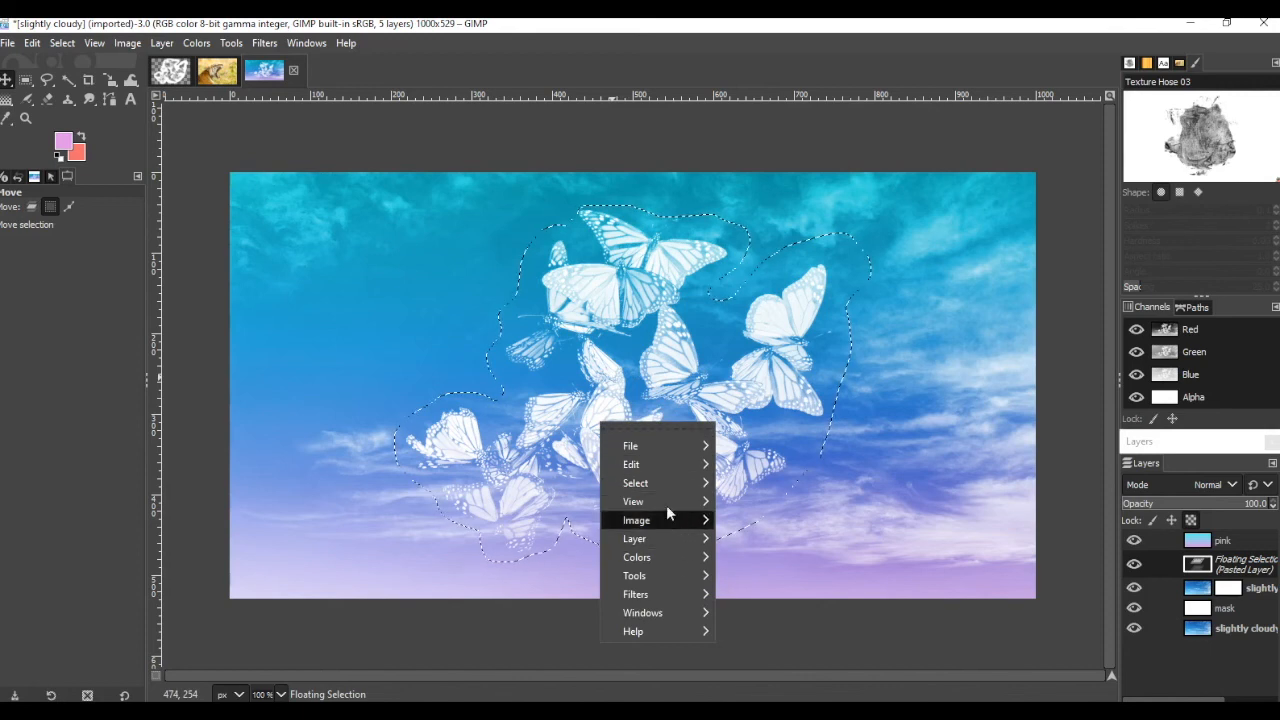
{"action": "left_click", "coordinate": [666, 476]}
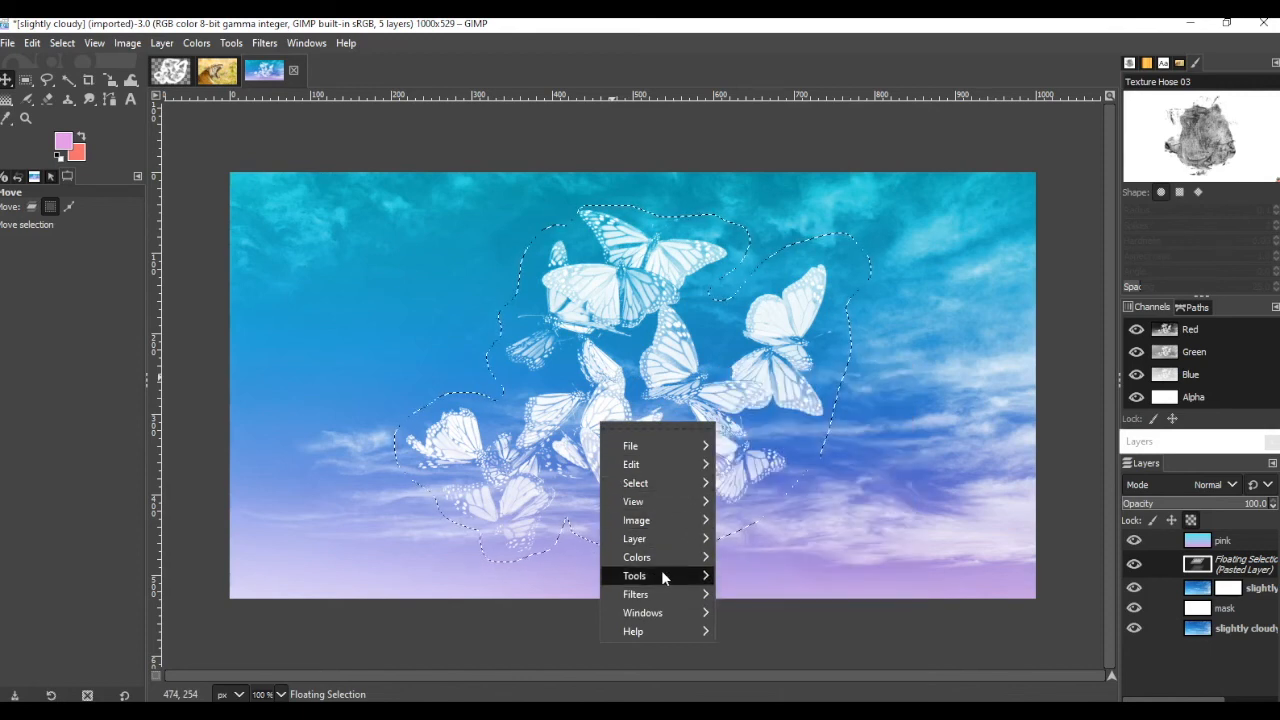
{"action": "mouse_move", "coordinate": [665, 570]}
{"action": "mouse_move", "coordinate": [846, 530]}
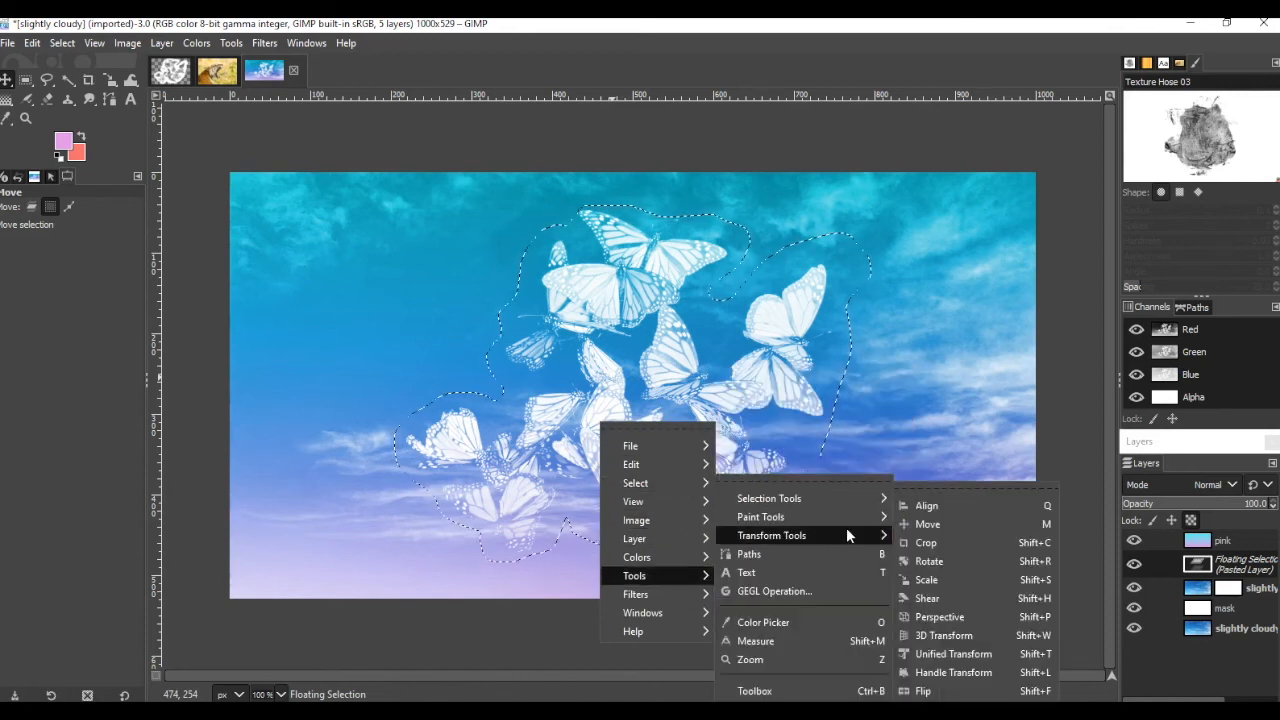
{"action": "left_click", "coordinate": [953, 579]}
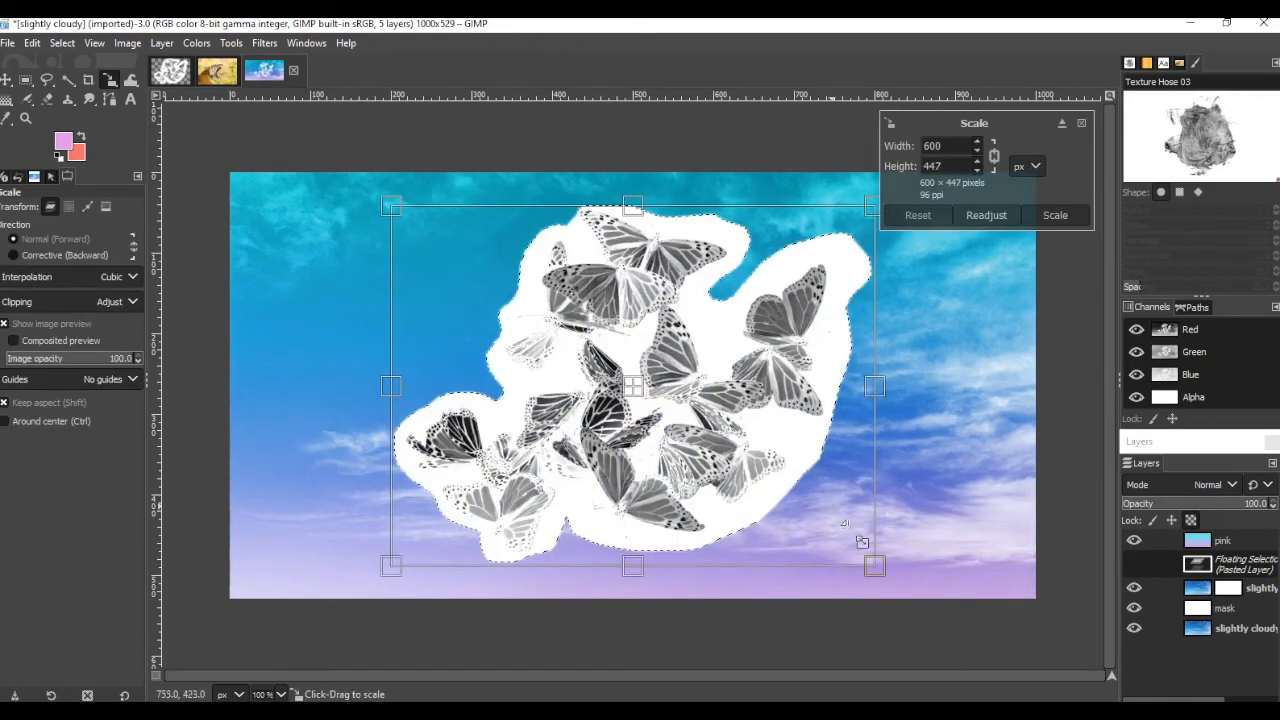
{"action": "left_click_drag", "start_coordinate": [873, 566], "coordinate": [680, 425]}
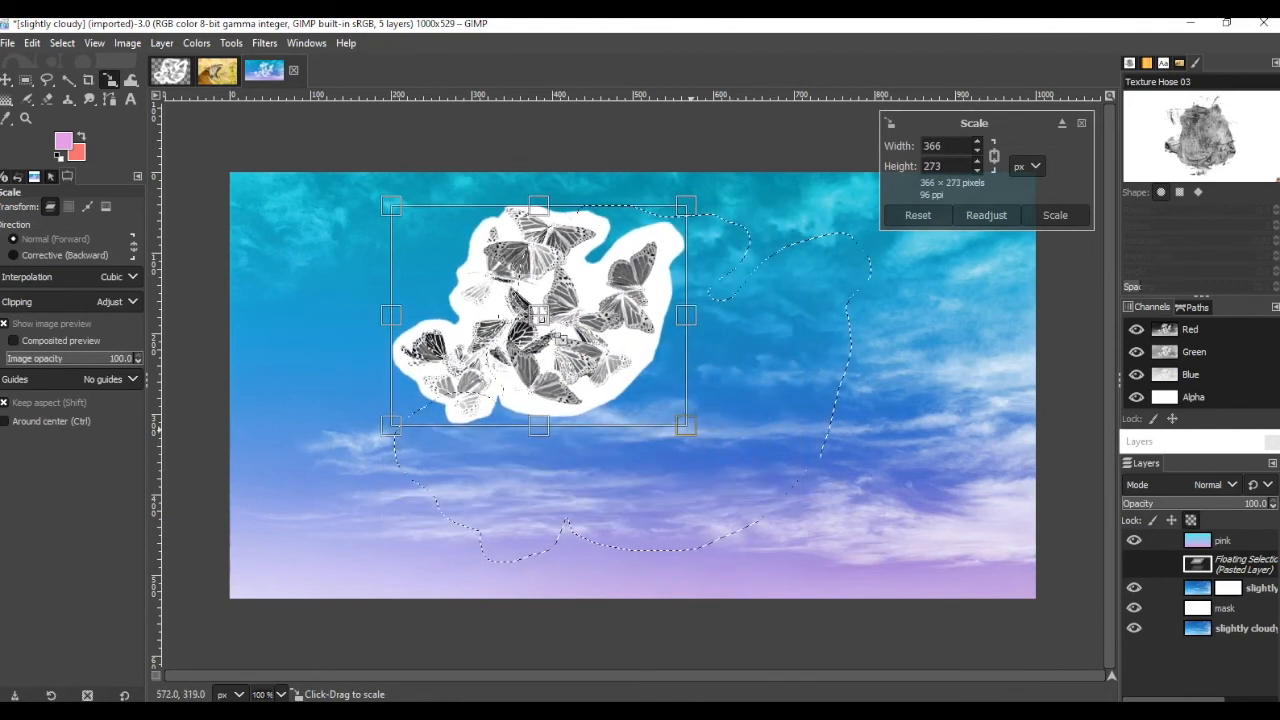
{"action": "left_click_drag", "start_coordinate": [550, 330], "coordinate": [924, 371]}
{"action": "left_click_drag", "start_coordinate": [745, 260], "coordinate": [808, 321]}
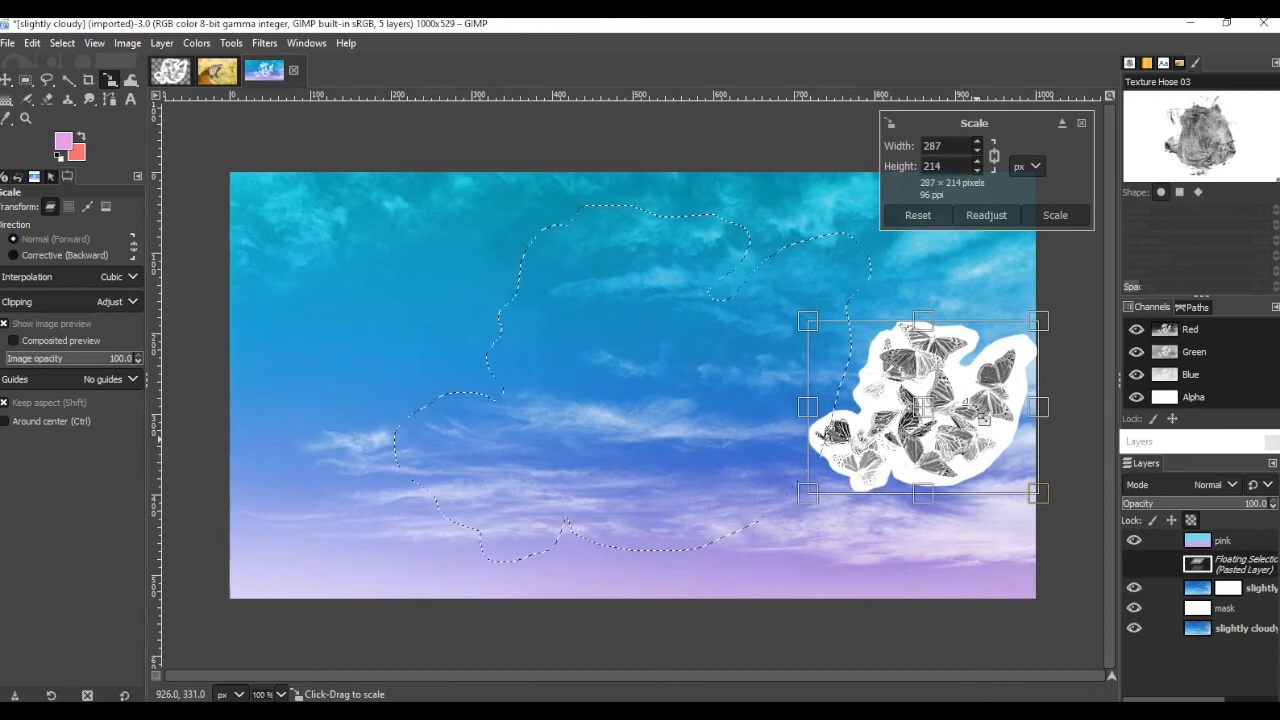
{"action": "key", "text": "Return"}
Step: Try to rotate the butterfly group by about -12 degrees, and paste a copy of the group into the layer mask
{"action": "key", "text": "shift+r"}
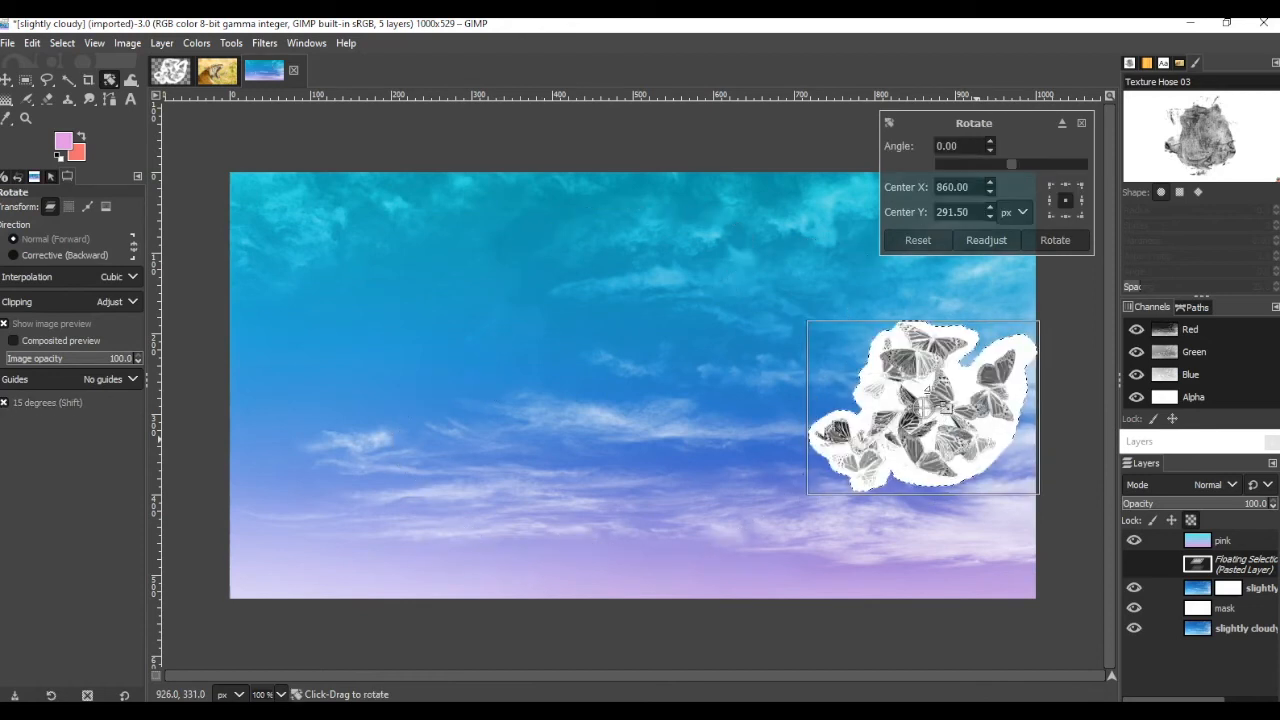
{"action": "left_click_drag", "start_coordinate": [1053, 351], "coordinate": [1017, 346]}
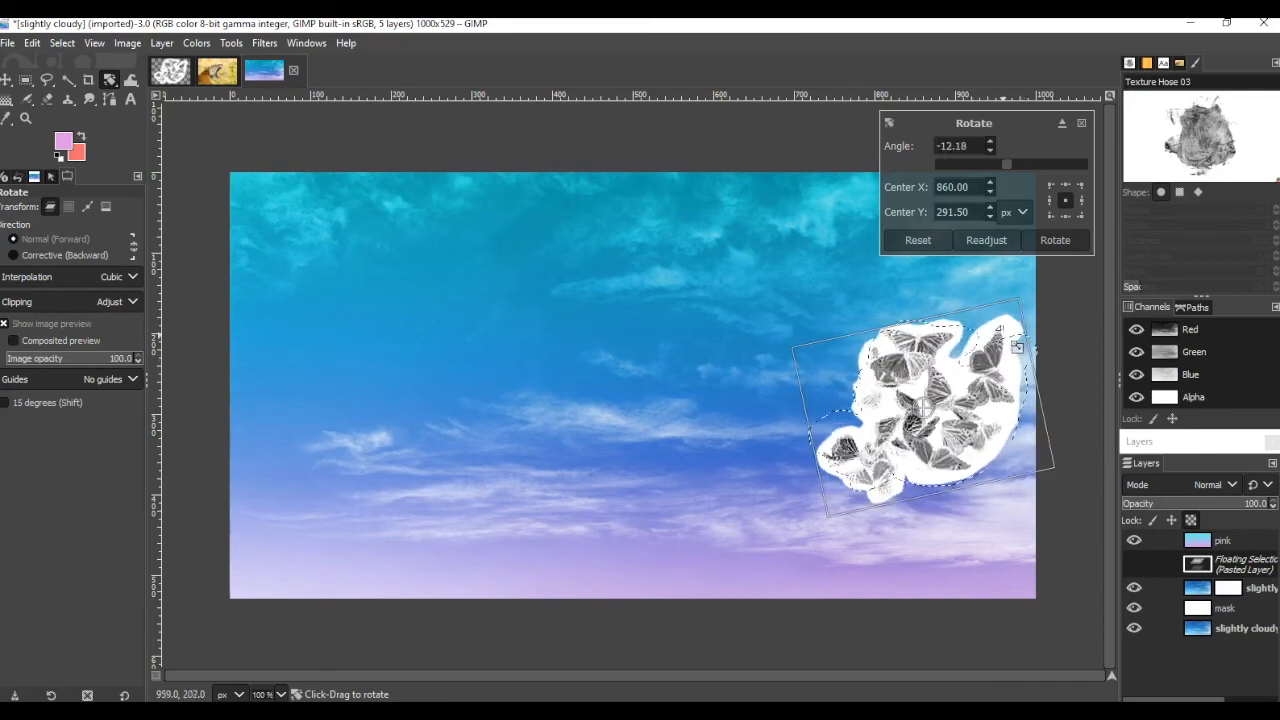
{"action": "key", "text": "ctrl+c"}
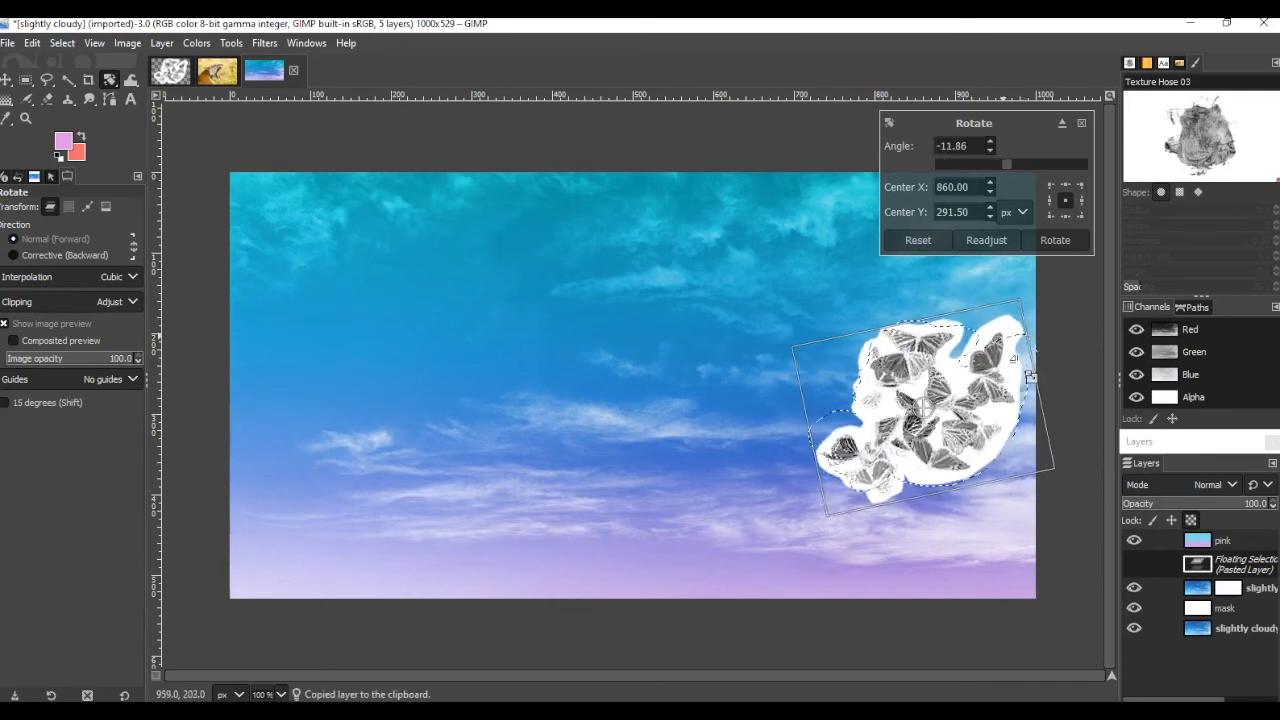
{"action": "key", "text": "Return"}
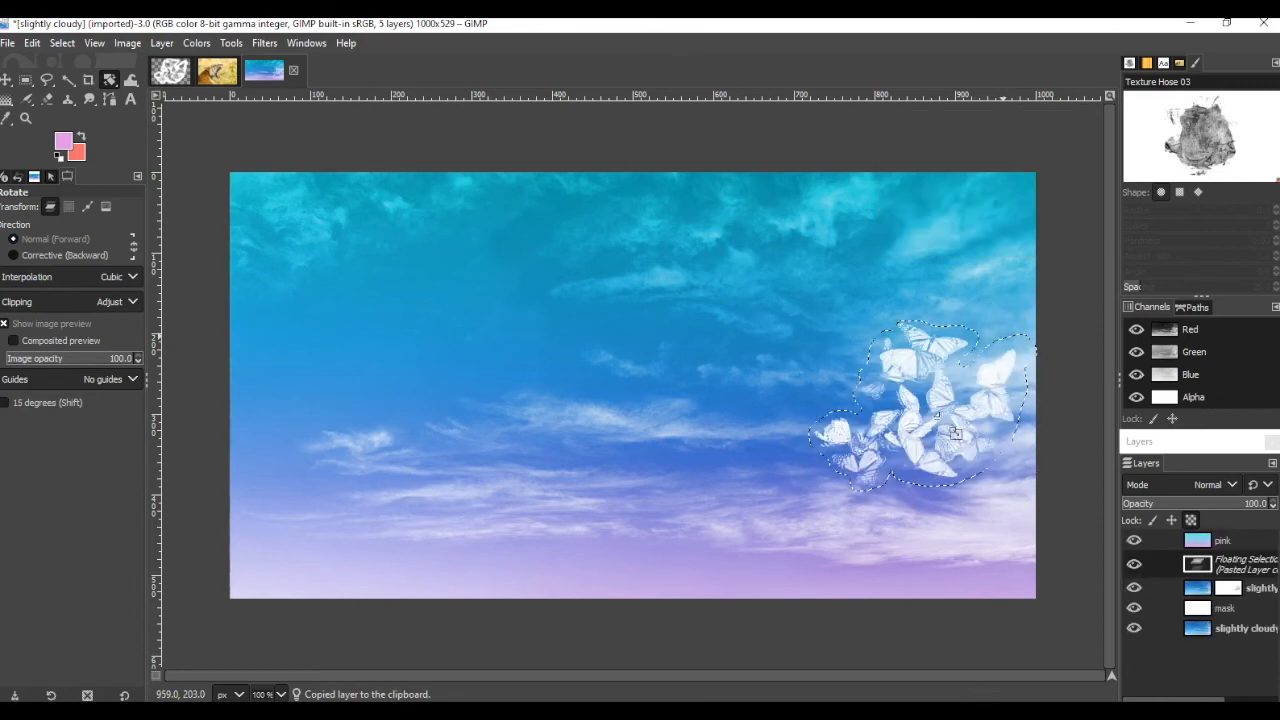
Step: Move the pasted butterfly copy to the middle of the sky and scale it down to about 254 × 190 px
{"action": "key", "text": "shift+s"}
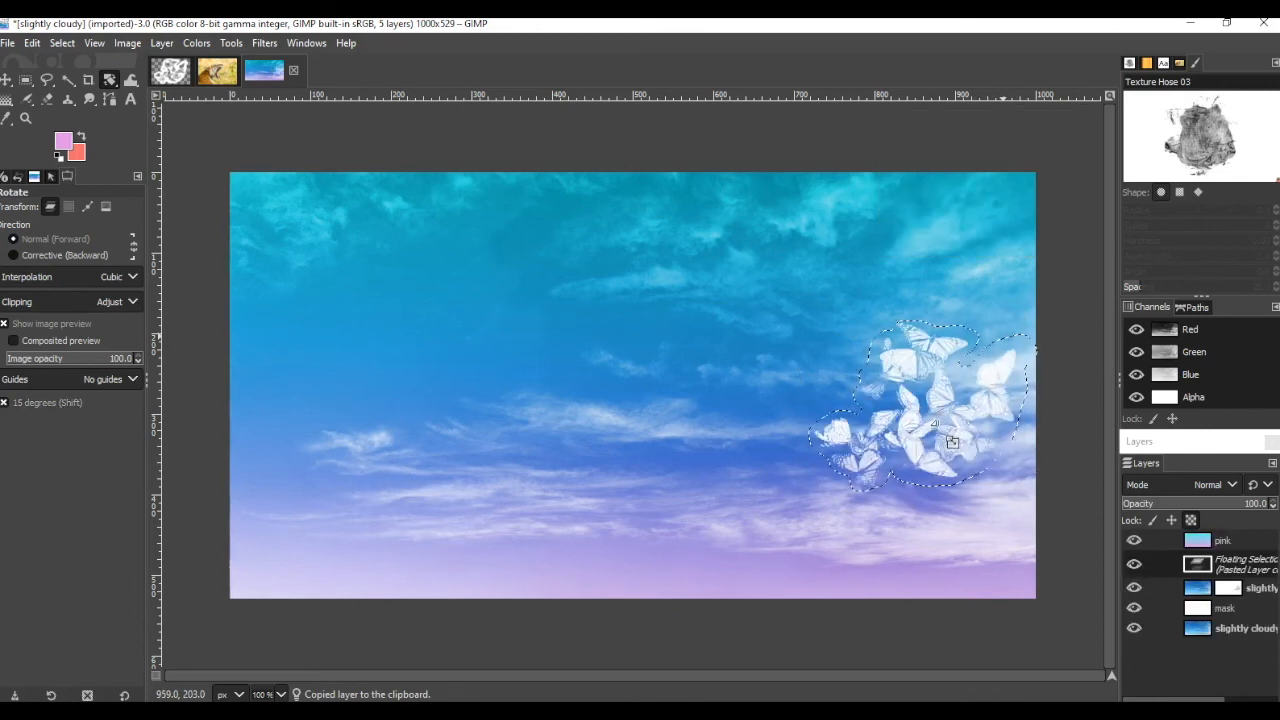
{"action": "left_click", "coordinate": [952, 434]}
{"action": "left_click_drag", "start_coordinate": [922, 408], "coordinate": [625, 432]}
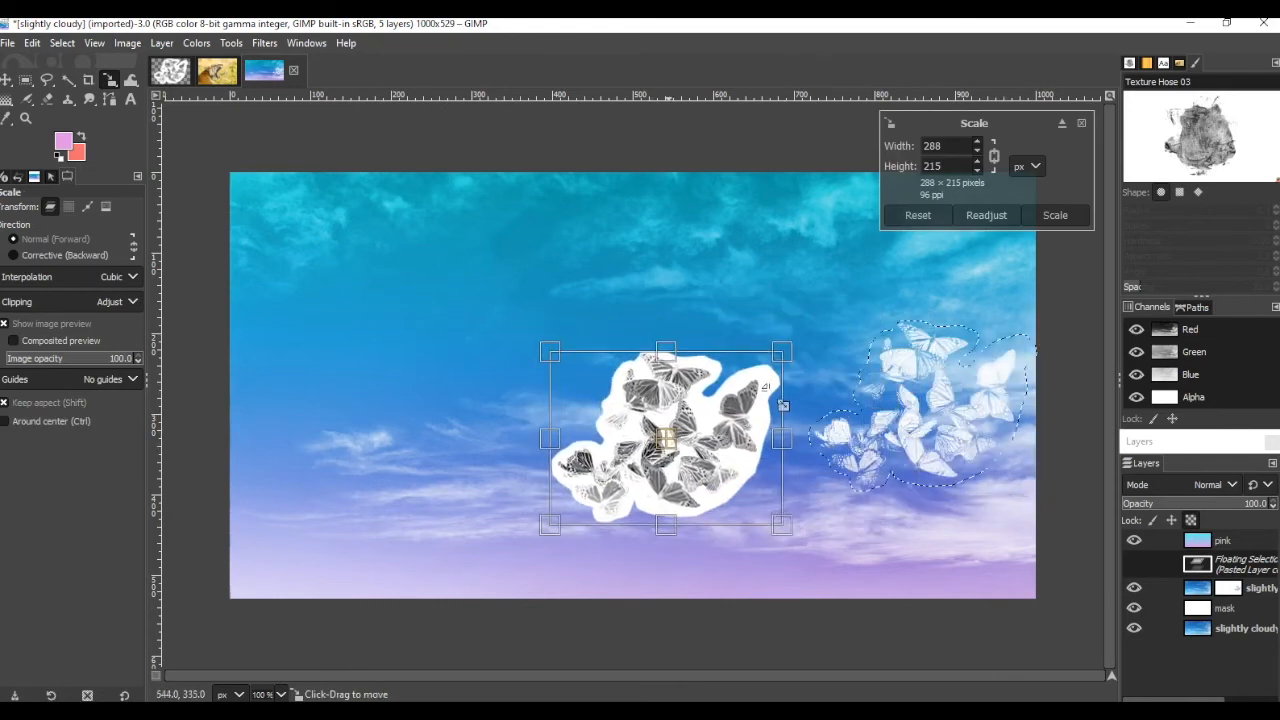
{"action": "left_click_drag", "start_coordinate": [785, 358], "coordinate": [748, 468]}
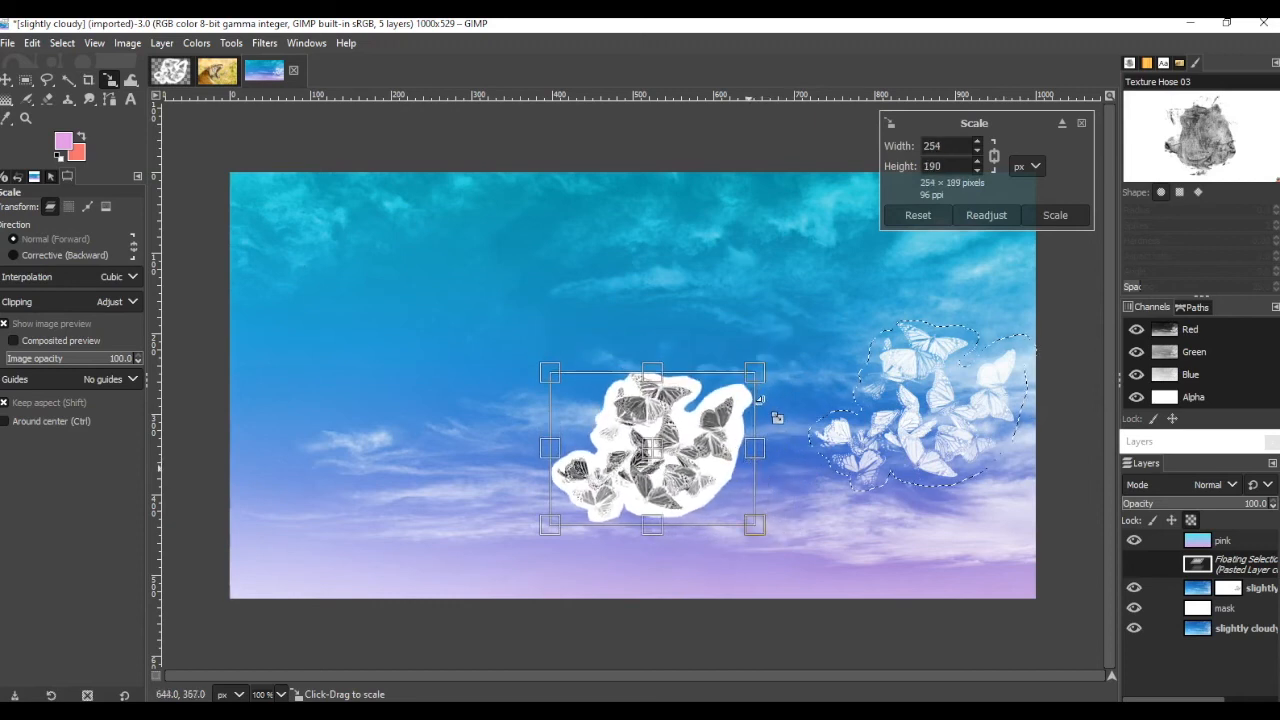
Step: Rotate the middle butterfly group slightly clockwise about its center
{"action": "key", "text": "shift+r"}
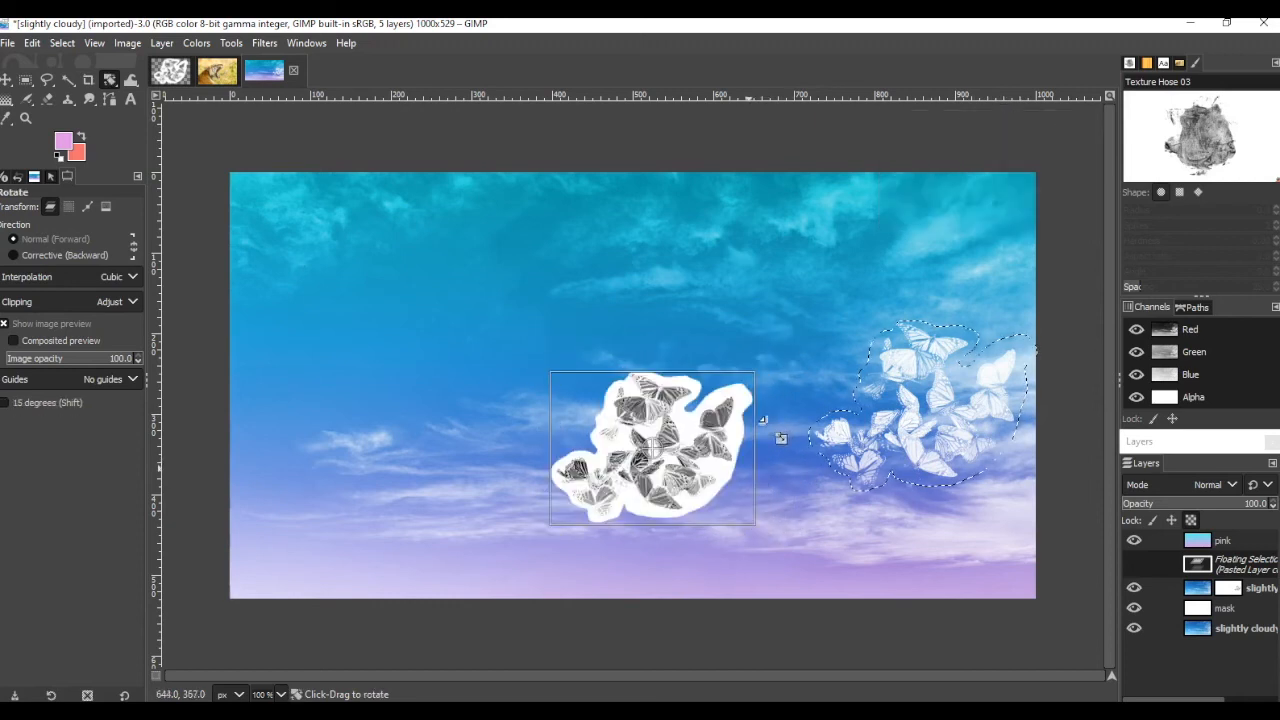
{"action": "left_click_drag", "start_coordinate": [763, 398], "coordinate": [781, 433]}
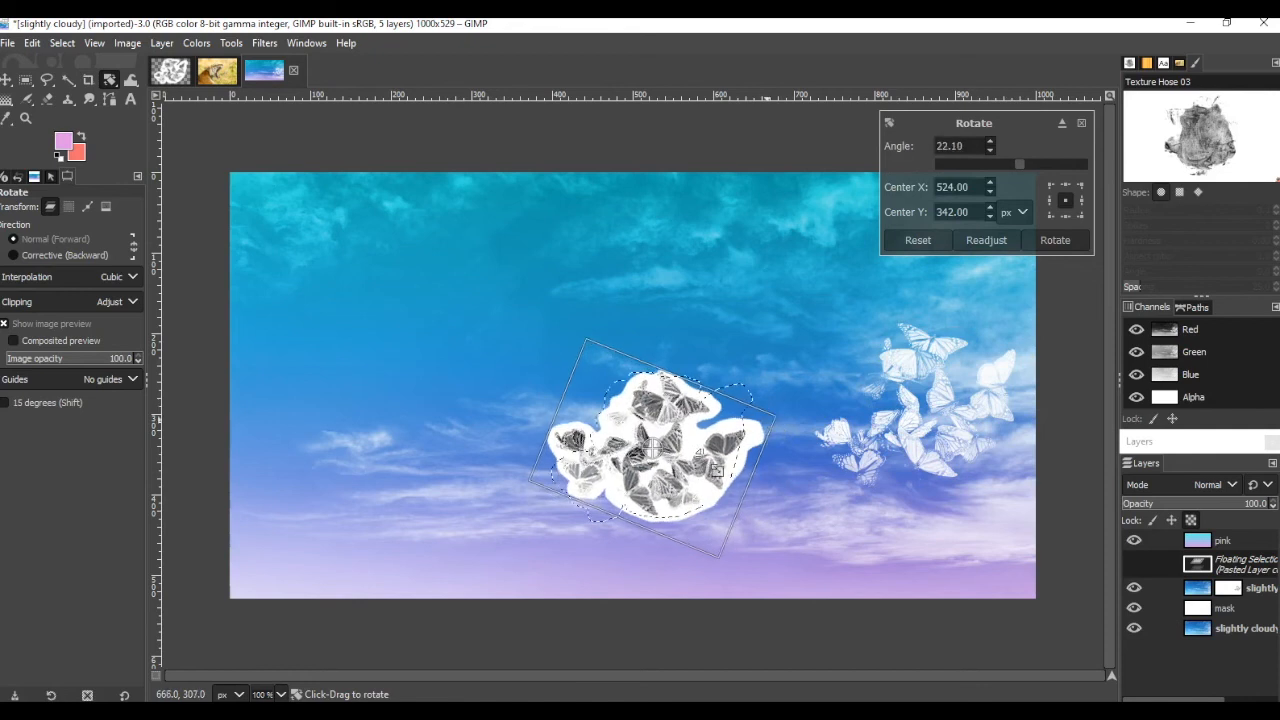
{"action": "key", "text": "shift+r"}
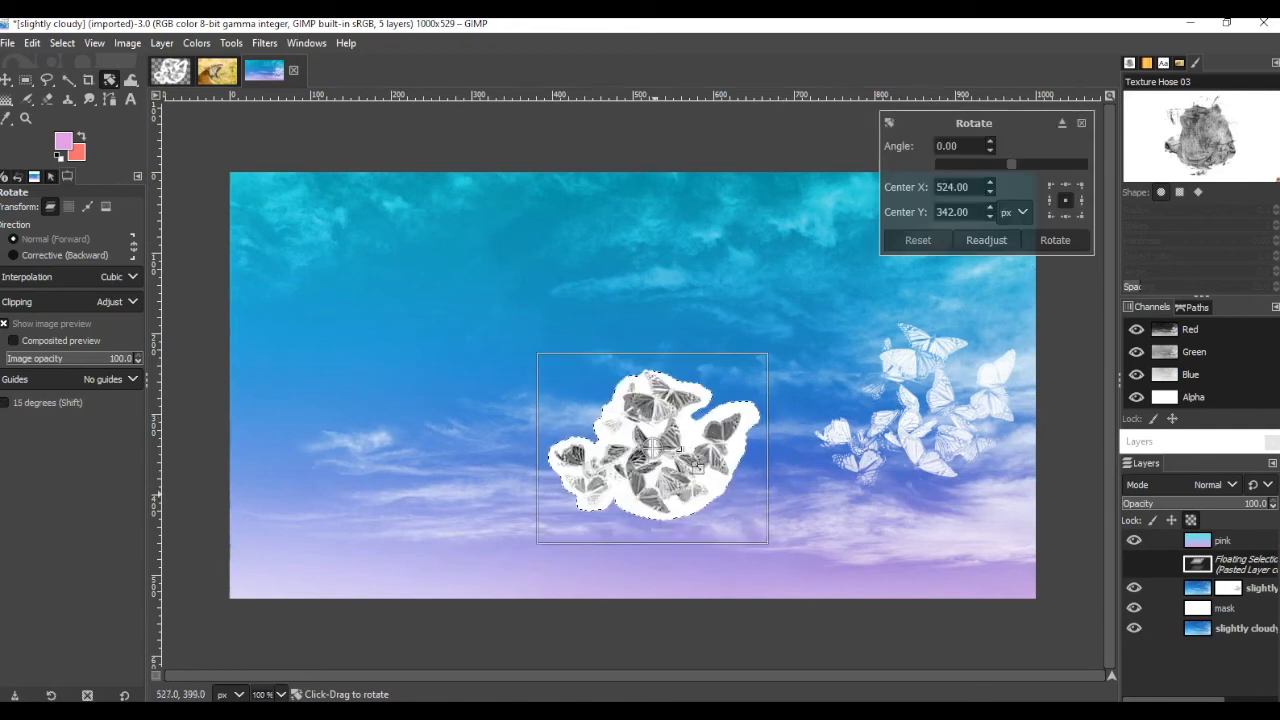
{"action": "left_click_drag", "start_coordinate": [653, 453], "coordinate": [650, 452]}
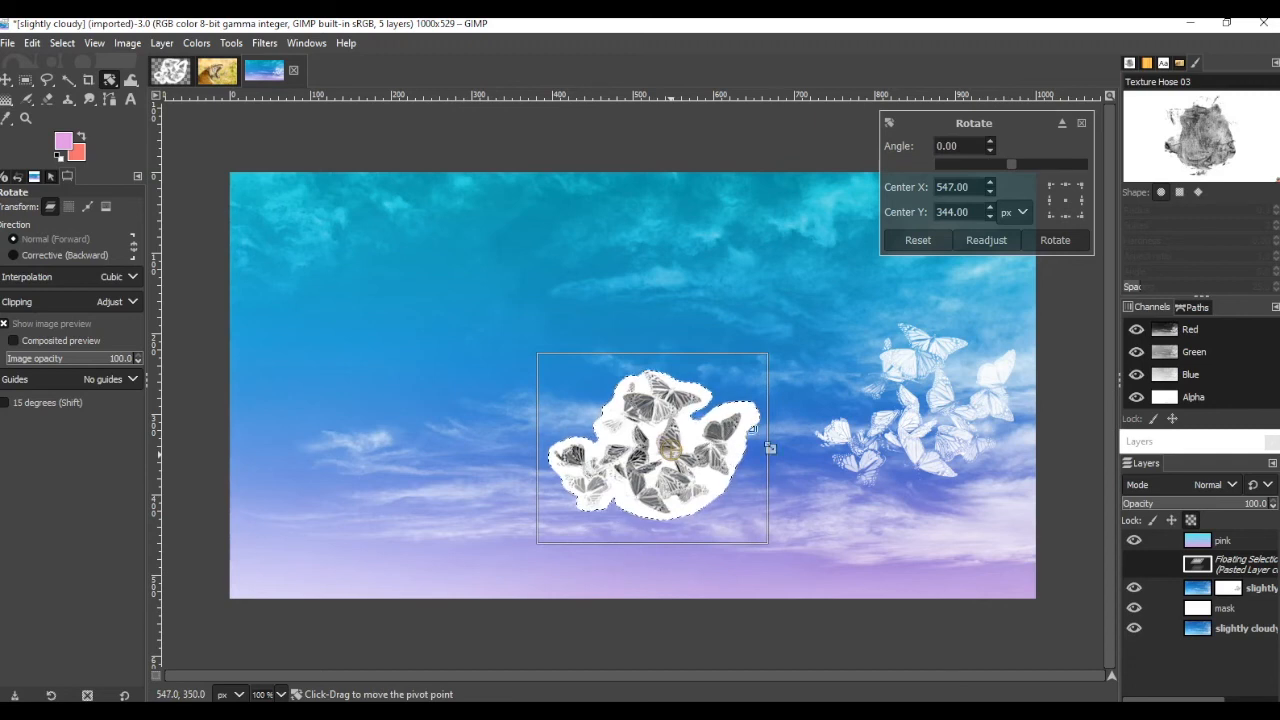
{"action": "key", "text": "Escape"}
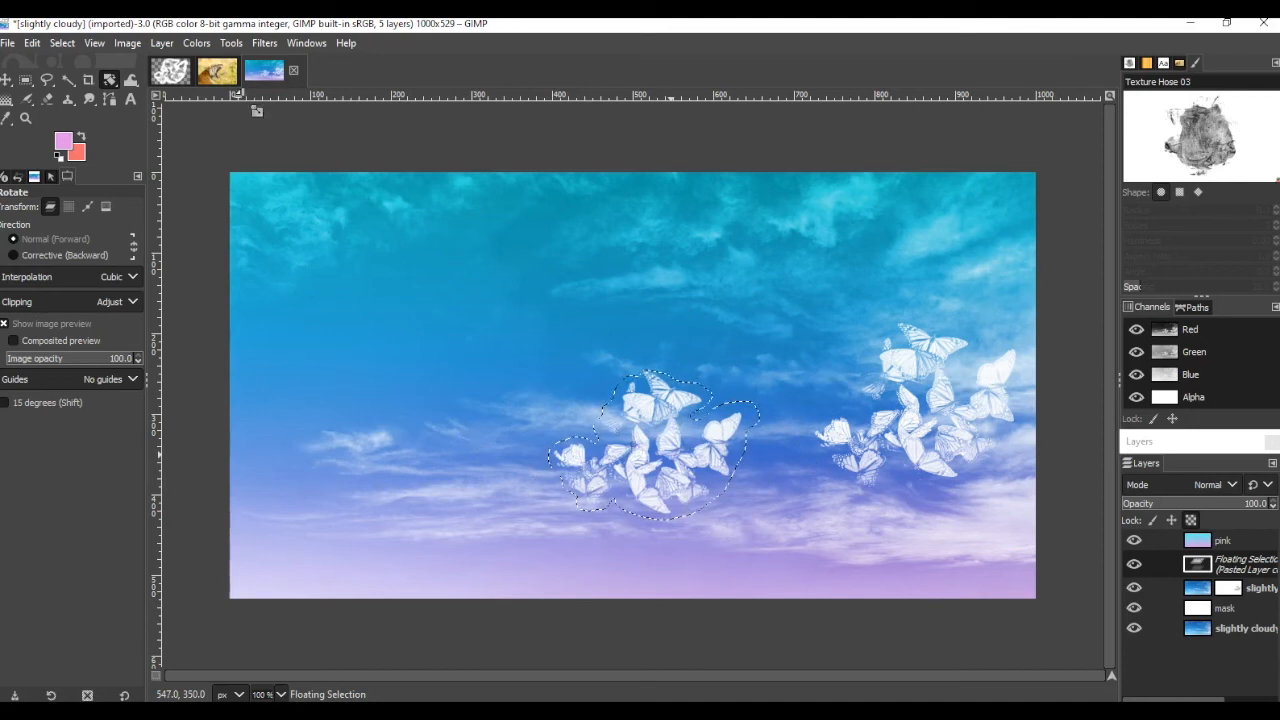
Step: Switch to the tigerroar image
{"action": "left_click", "coordinate": [227, 85]}
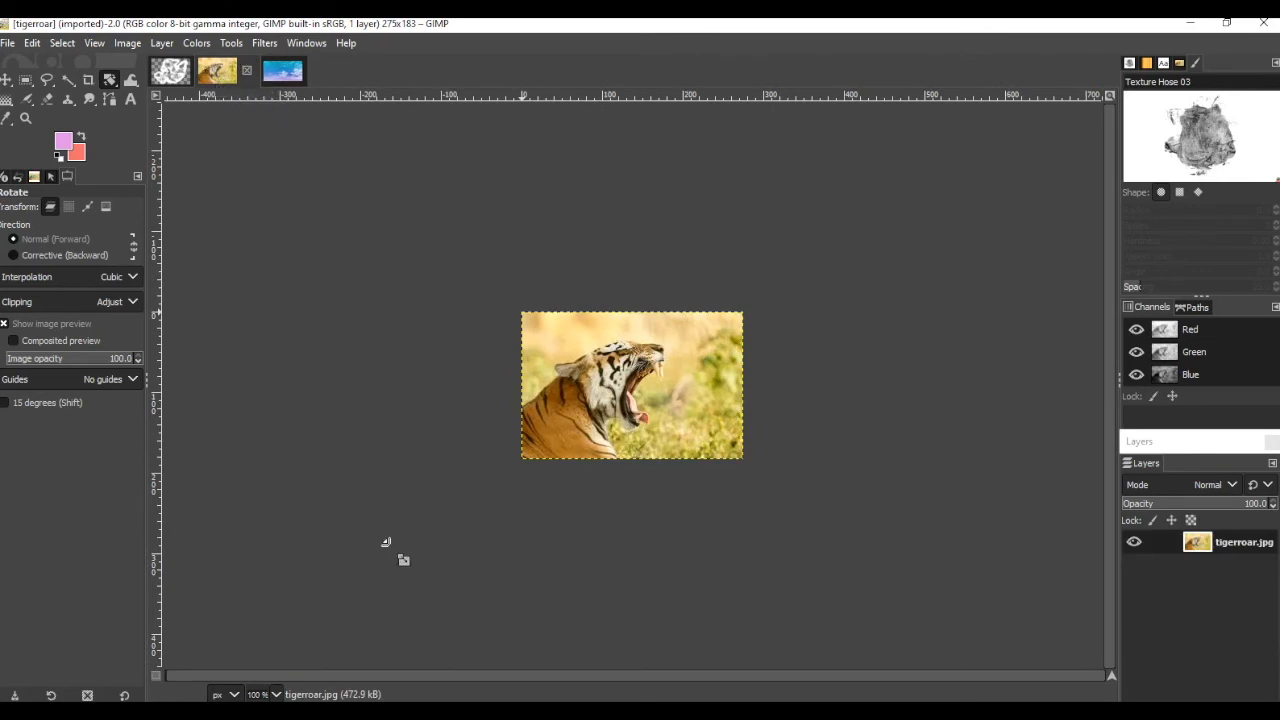
{"action": "mouse_move", "coordinate": [636, 666]}
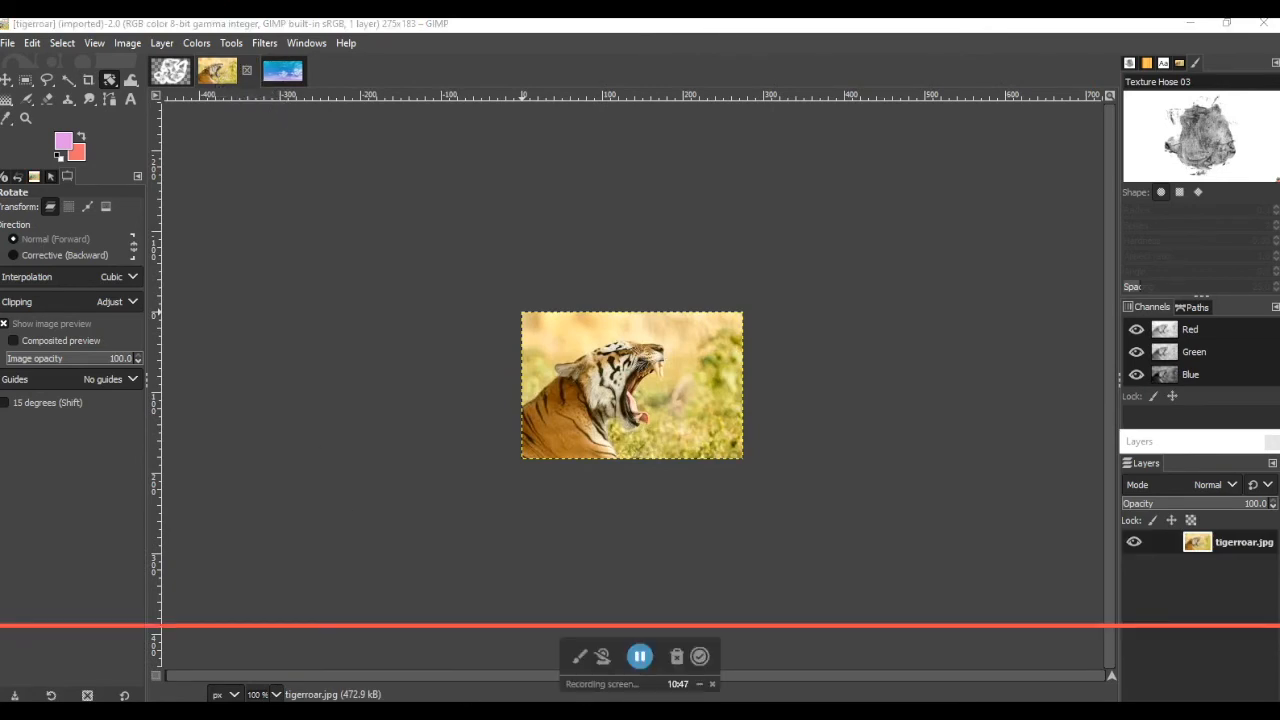
{"action": "left_click", "coordinate": [640, 657]}
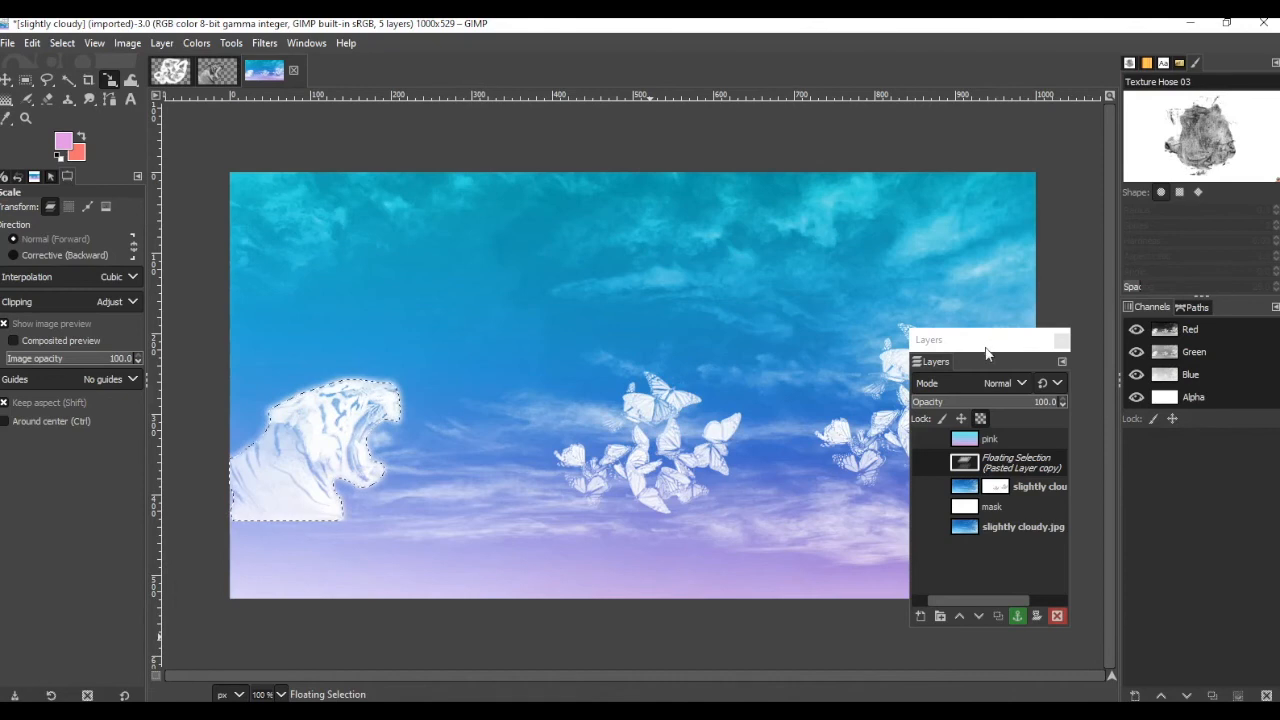
Step: Anchor the floating tiger selection into the layer mask of the upper slightly cloudy layer
{"action": "left_click_drag", "start_coordinate": [986, 352], "coordinate": [1168, 437]}
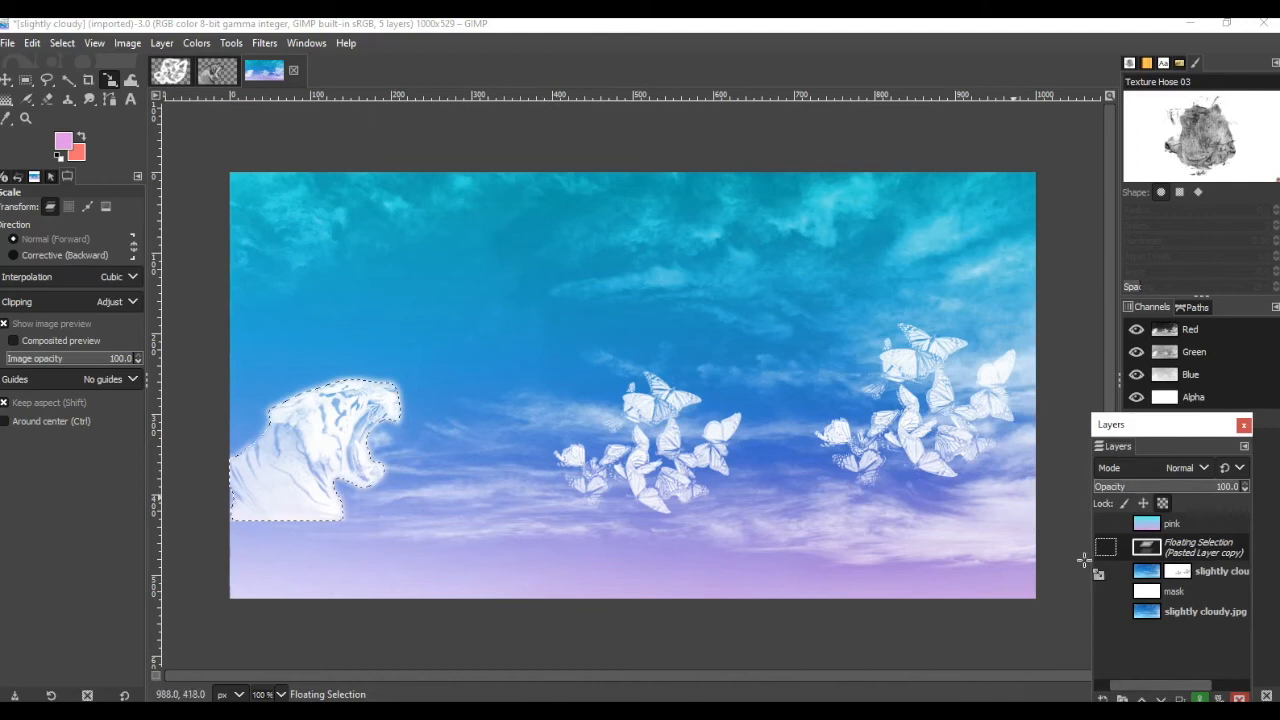
{"action": "left_click", "coordinate": [1201, 697]}
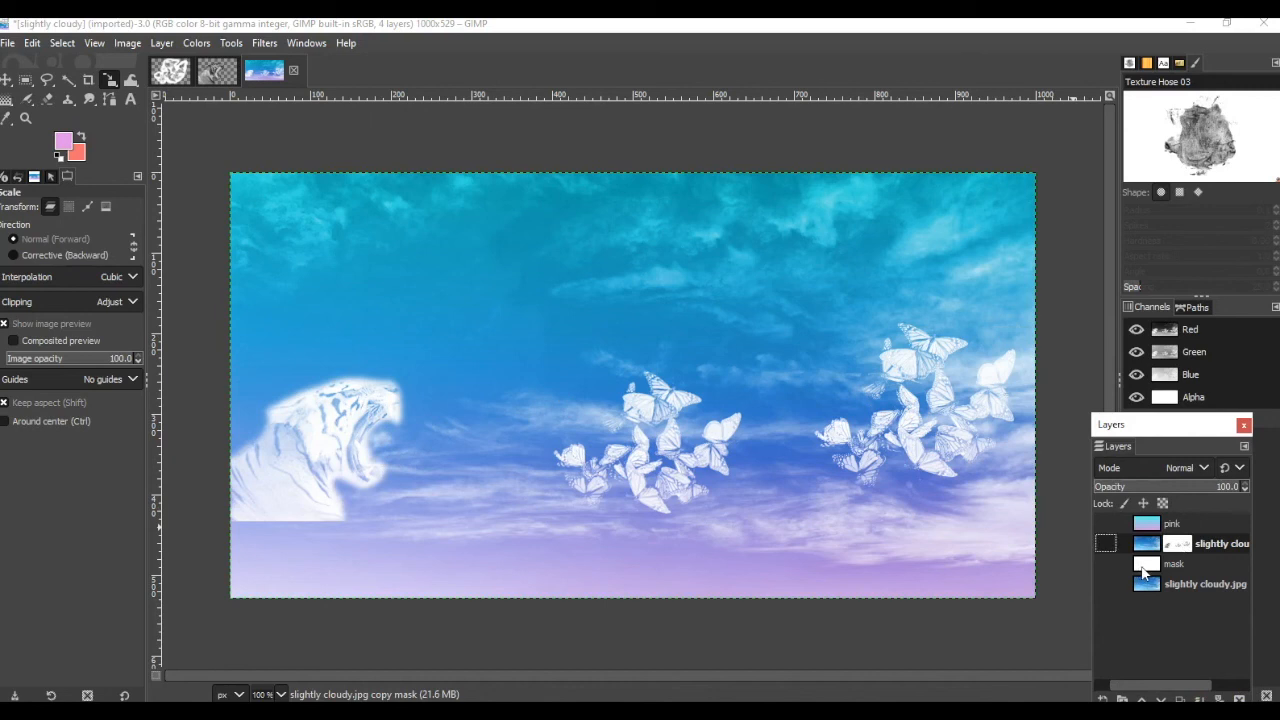
Step: Erase around the tiger's base on the mask layer with the Texture Hose 03 brush at about 51 opacity and size 44
{"action": "left_click", "coordinate": [1174, 571]}
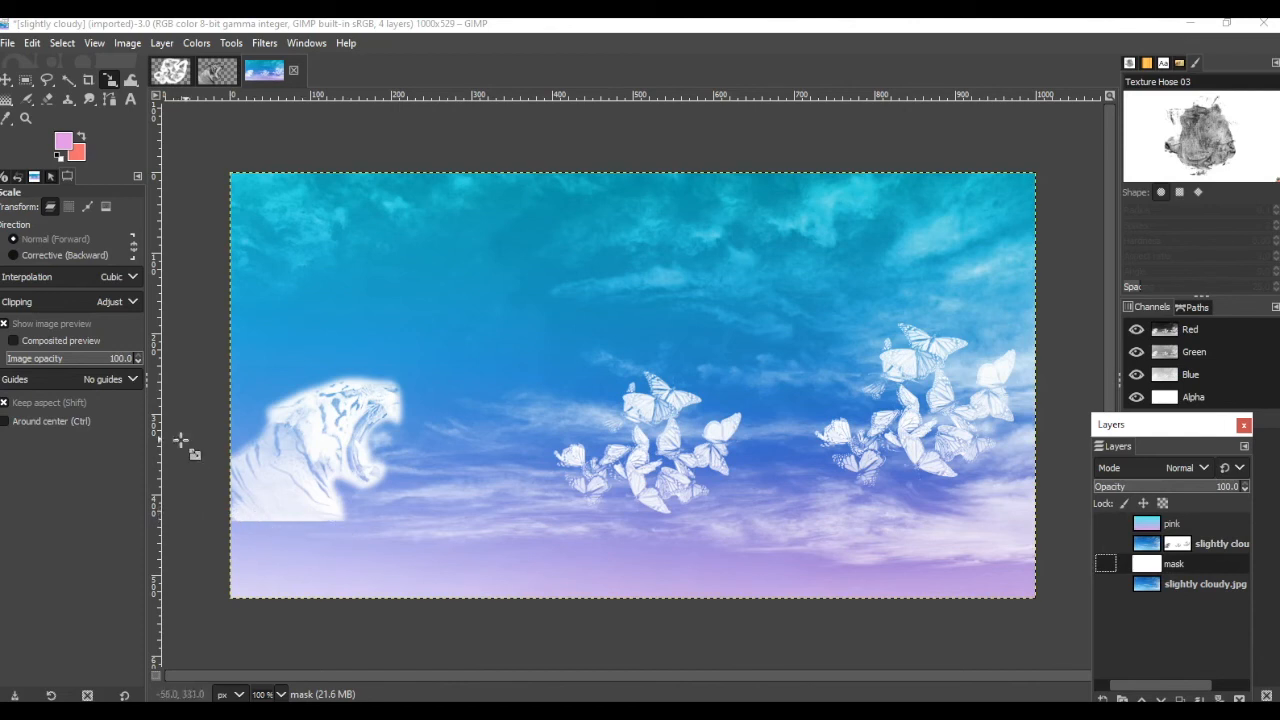
{"action": "left_click", "coordinate": [49, 97]}
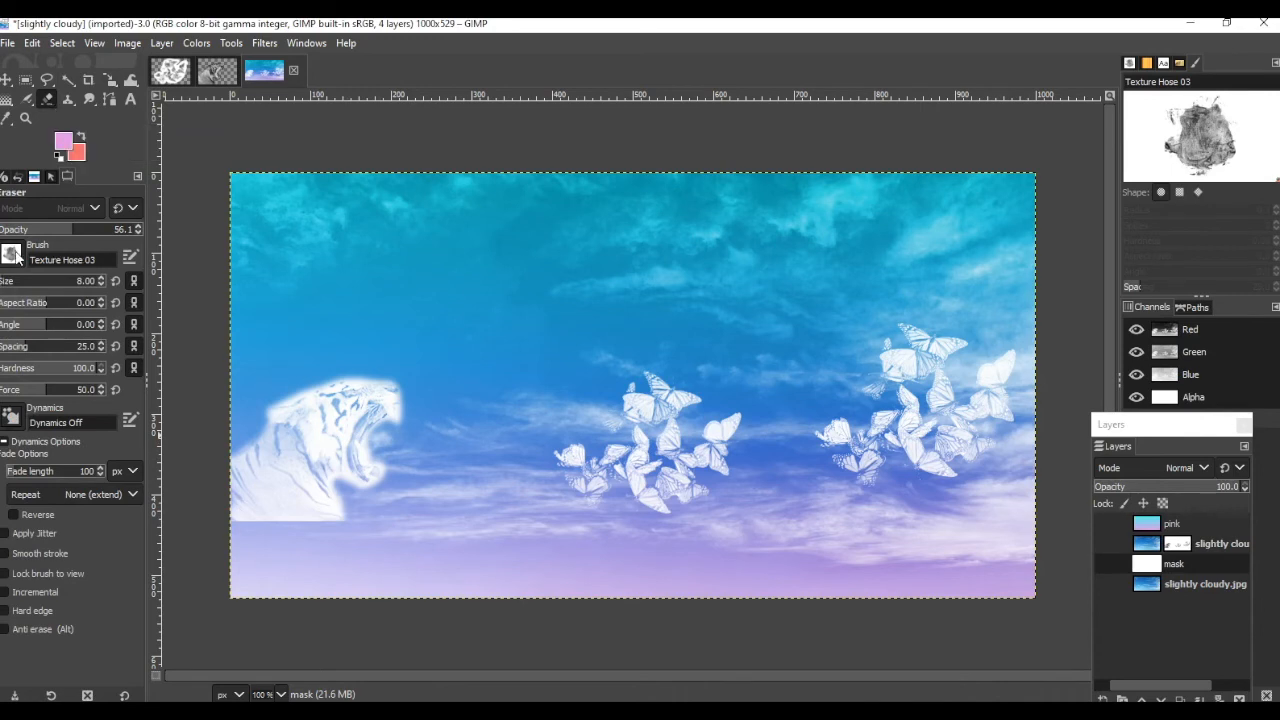
{"action": "left_click", "coordinate": [11, 254]}
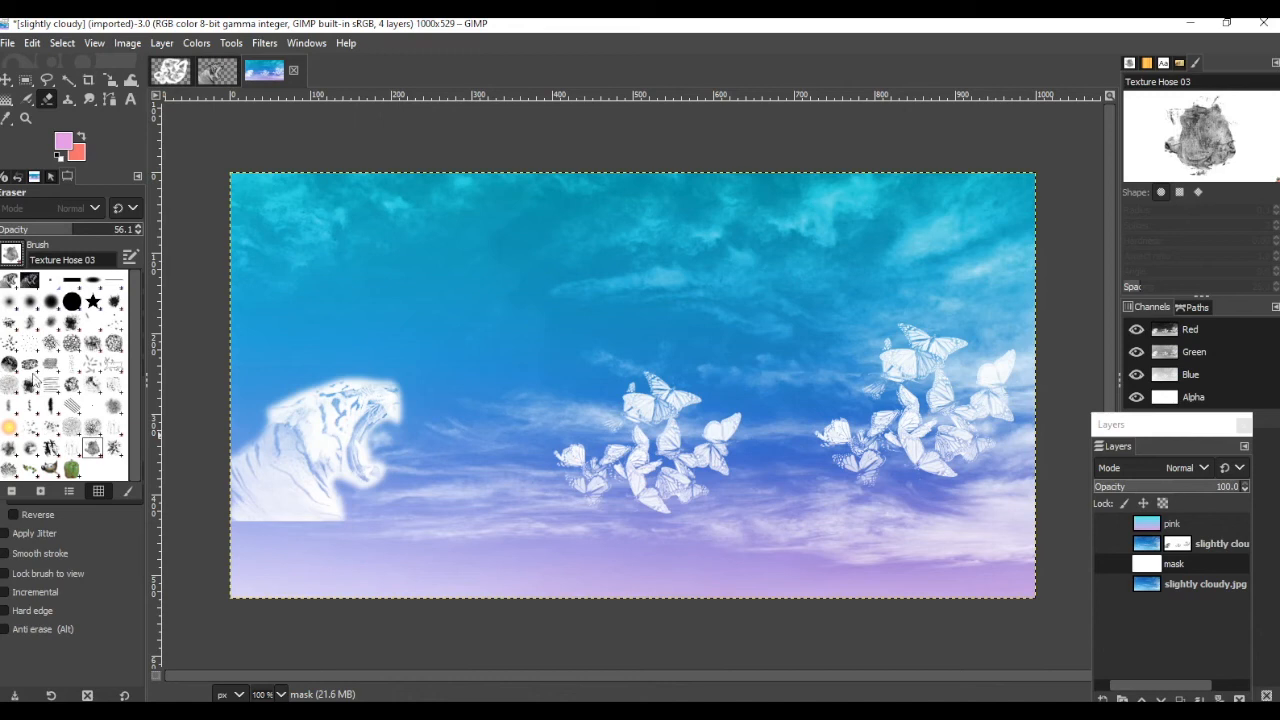
{"action": "left_click", "coordinate": [80, 250]}
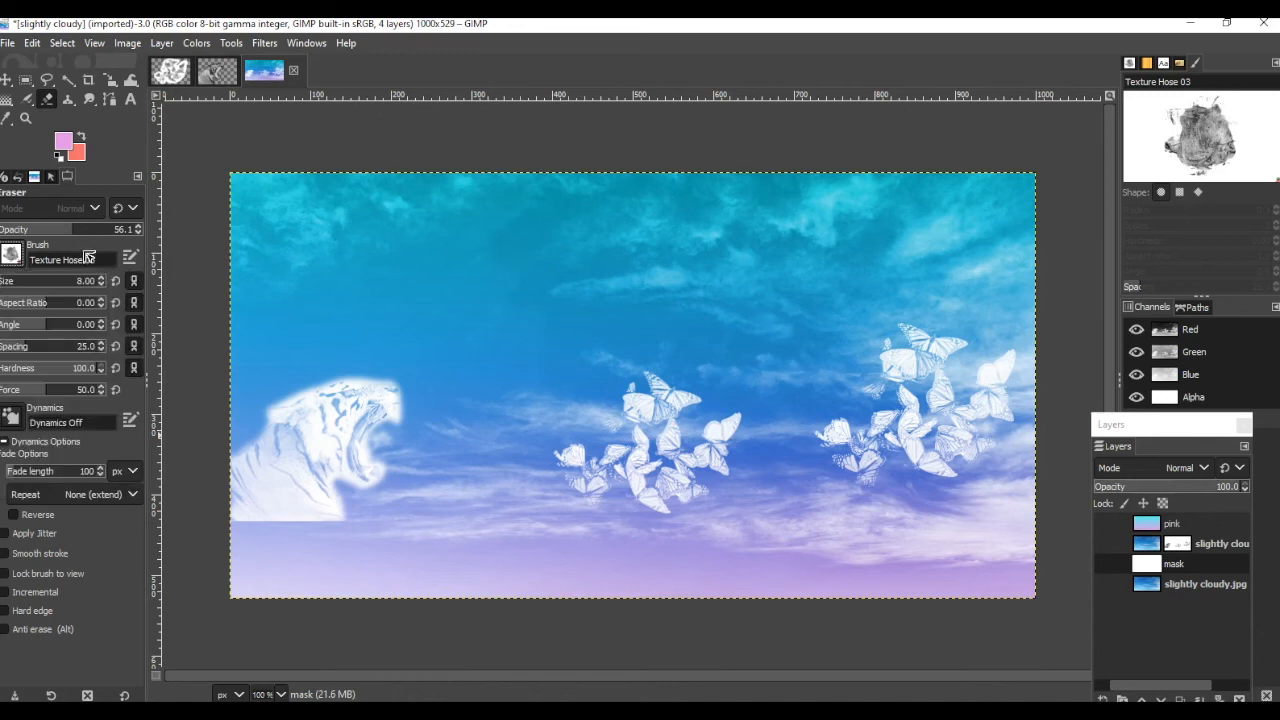
{"action": "left_click", "coordinate": [93, 285]}
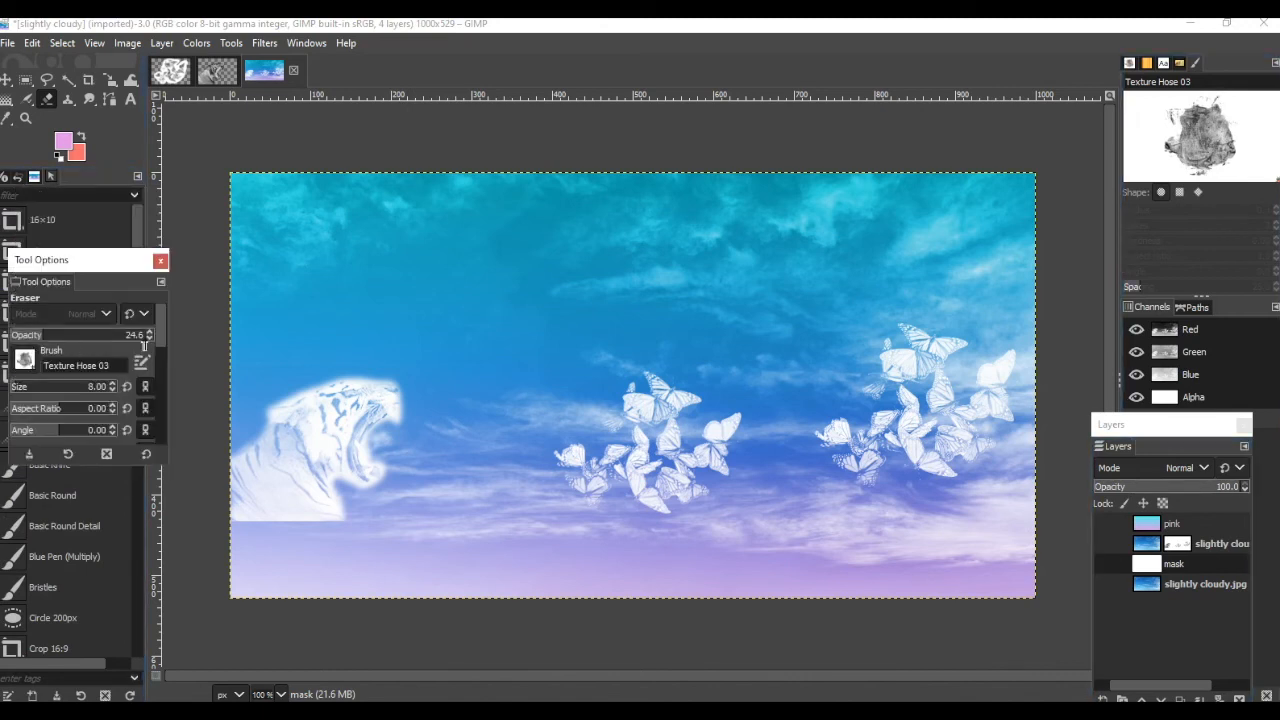
{"action": "left_click_drag", "start_coordinate": [31, 341], "coordinate": [79, 337]}
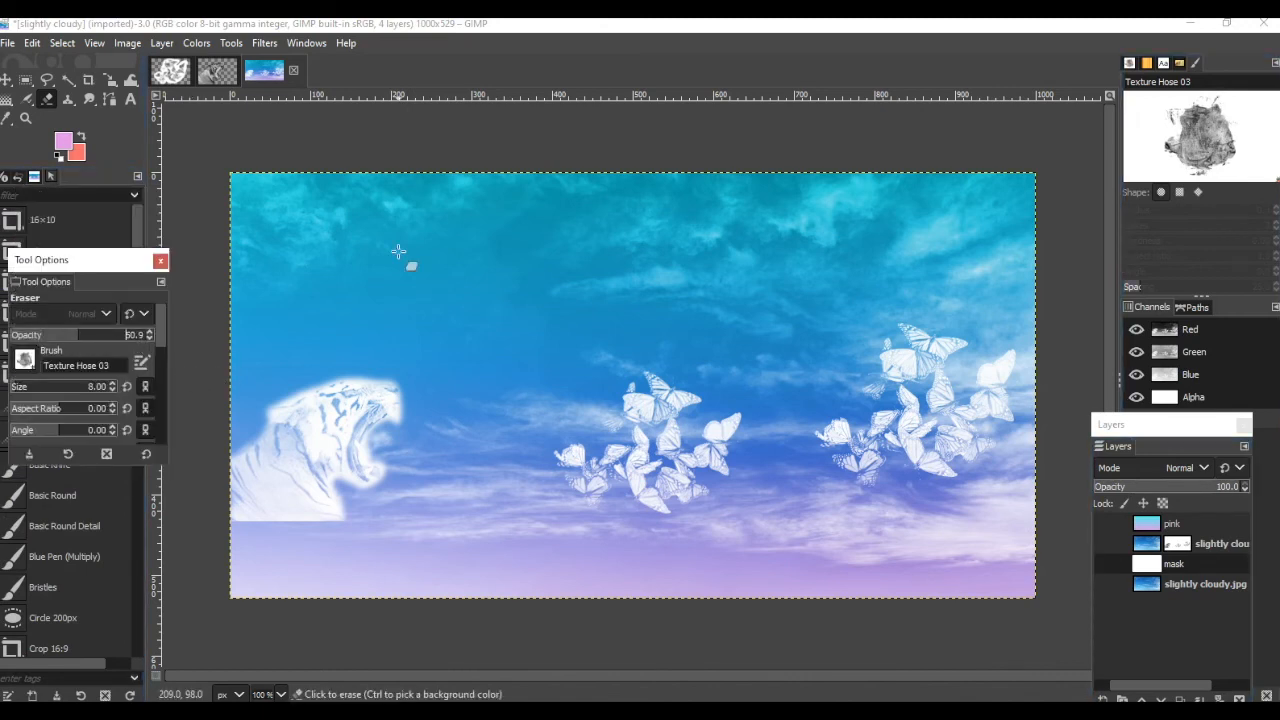
{"action": "mouse_move", "coordinate": [216, 525]}
{"action": "left_mouse_down"}
{"action": "mouse_move", "coordinate": [300, 528]}
{"action": "mouse_move", "coordinate": [334, 507]}
{"action": "mouse_move", "coordinate": [343, 536]}
{"action": "mouse_move", "coordinate": [321, 522]}
{"action": "mouse_move", "coordinate": [251, 534]}
{"action": "mouse_move", "coordinate": [303, 529]}
{"action": "mouse_move", "coordinate": [300, 390]}
{"action": "mouse_move", "coordinate": [412, 447]}
{"action": "mouse_move", "coordinate": [286, 382]}
{"action": "mouse_move", "coordinate": [356, 434]}
{"action": "mouse_move", "coordinate": [299, 409]}
{"action": "mouse_move", "coordinate": [427, 464]}
{"action": "mouse_move", "coordinate": [330, 440]}
{"action": "mouse_move", "coordinate": [346, 417]}
{"action": "mouse_move", "coordinate": [303, 441]}
{"action": "mouse_move", "coordinate": [277, 430]}
{"action": "mouse_move", "coordinate": [355, 397]}
{"action": "mouse_move", "coordinate": [322, 445]}
{"action": "mouse_move", "coordinate": [351, 408]}
{"action": "mouse_move", "coordinate": [340, 452]}
{"action": "left_mouse_up"}
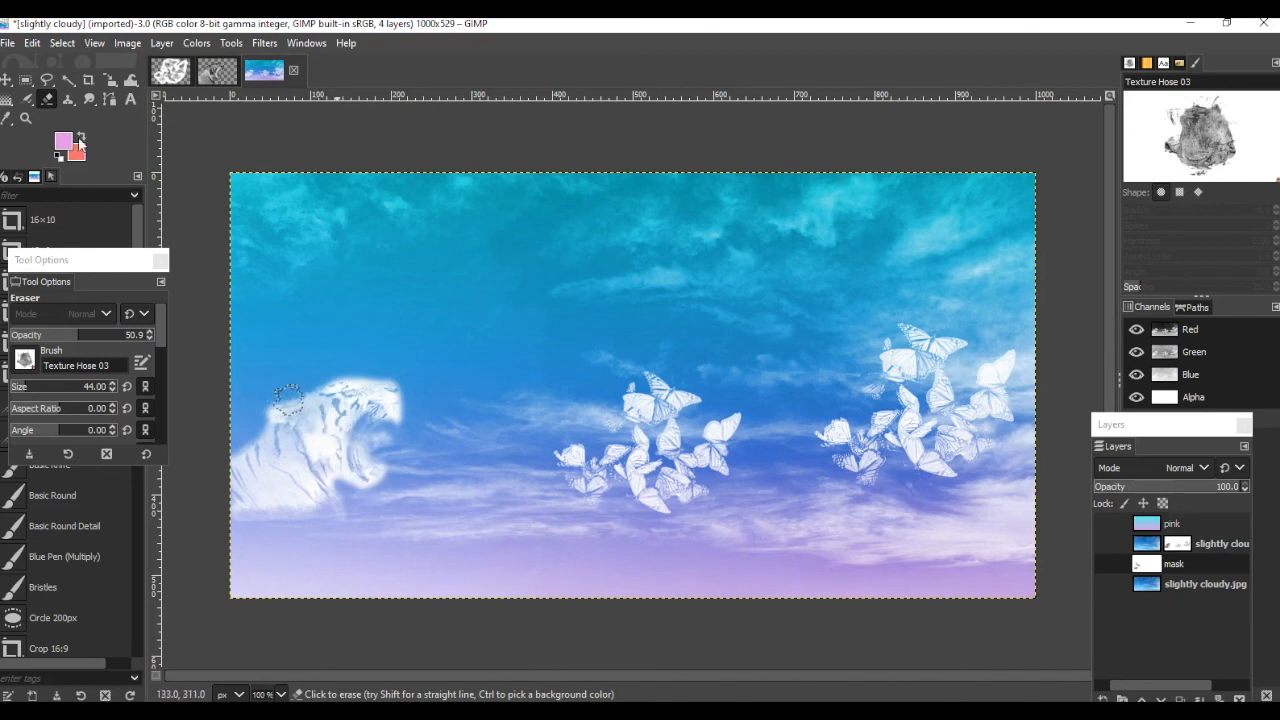
Step: Choose the Airbrush tool and set the foreground color to white (ffffff)
{"action": "left_click", "coordinate": [27, 100]}
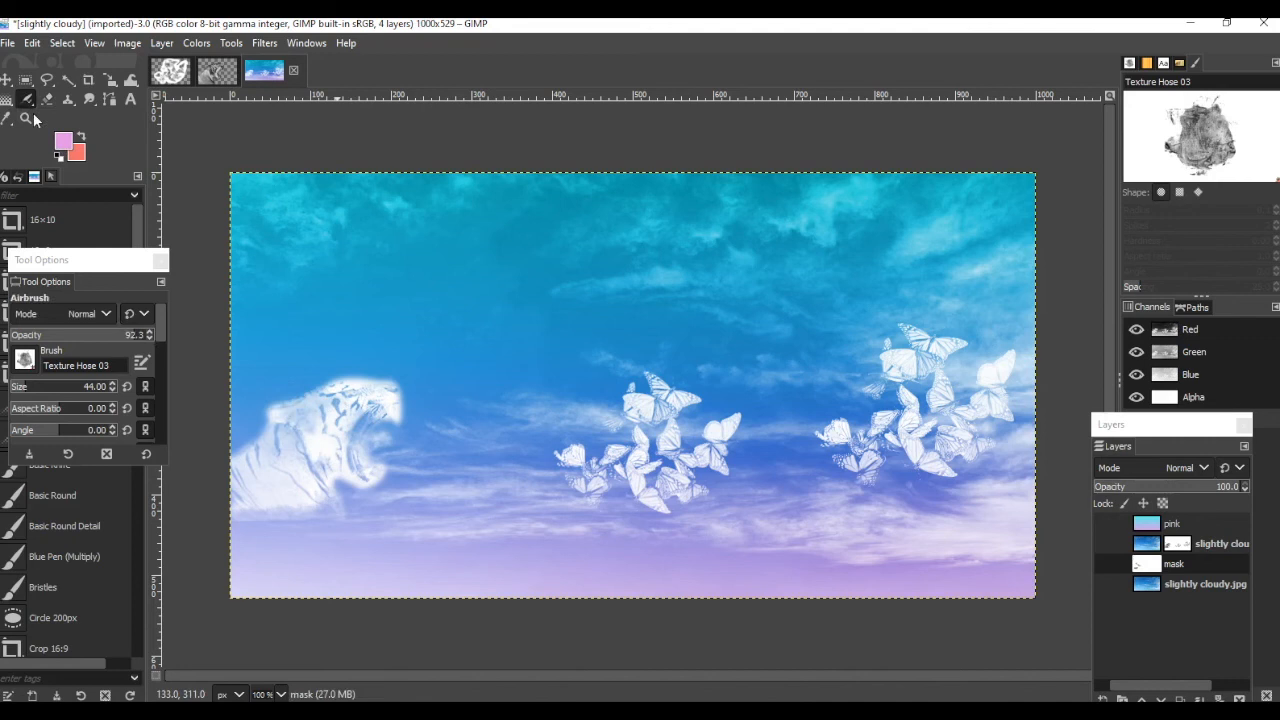
{"action": "left_click", "coordinate": [67, 148]}
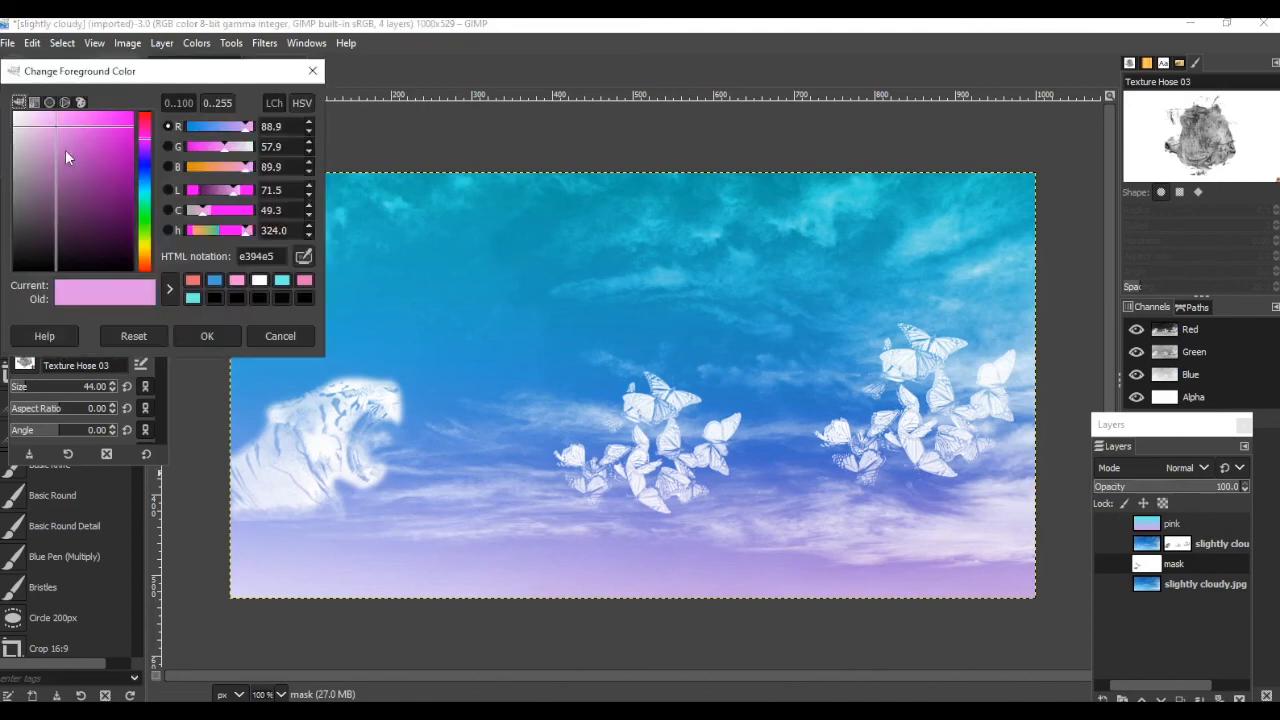
{"action": "left_click_drag", "start_coordinate": [34, 128], "coordinate": [15, 112]}
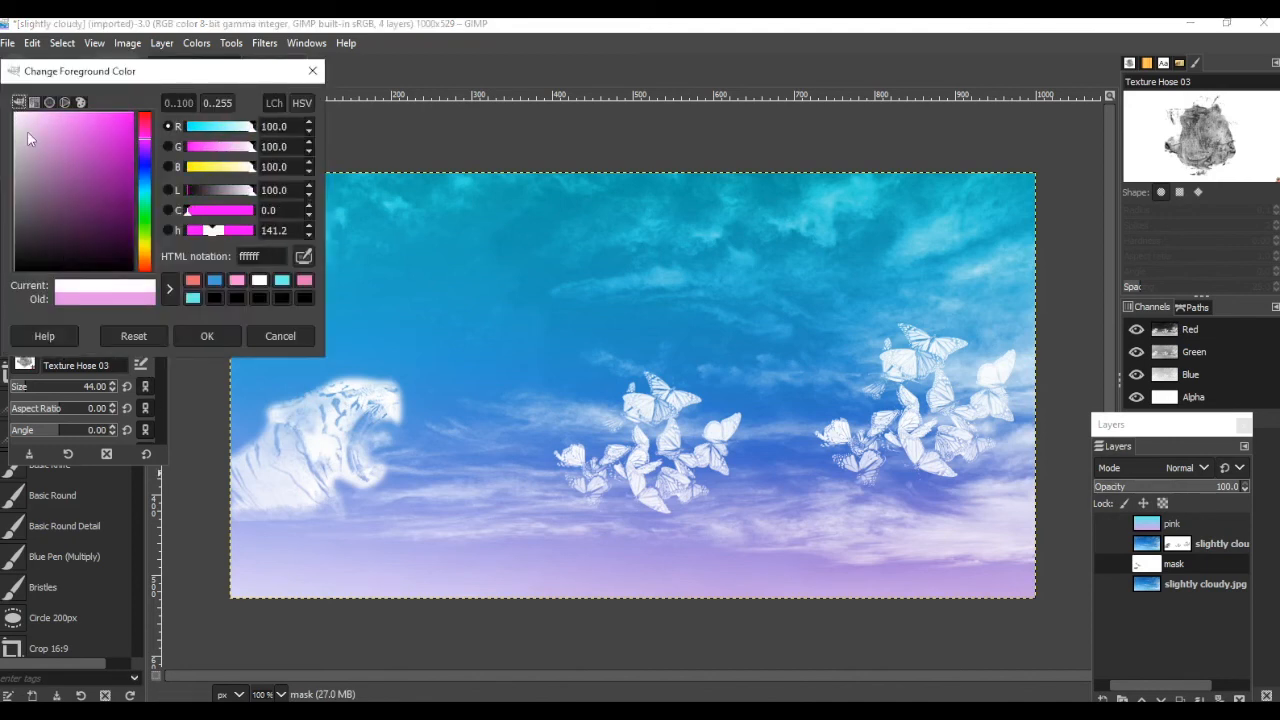
Step: Create a transparent layer named clouds above the pink layer and airbrush white clouds around the tiger's base
{"action": "left_click", "coordinate": [1170, 524]}
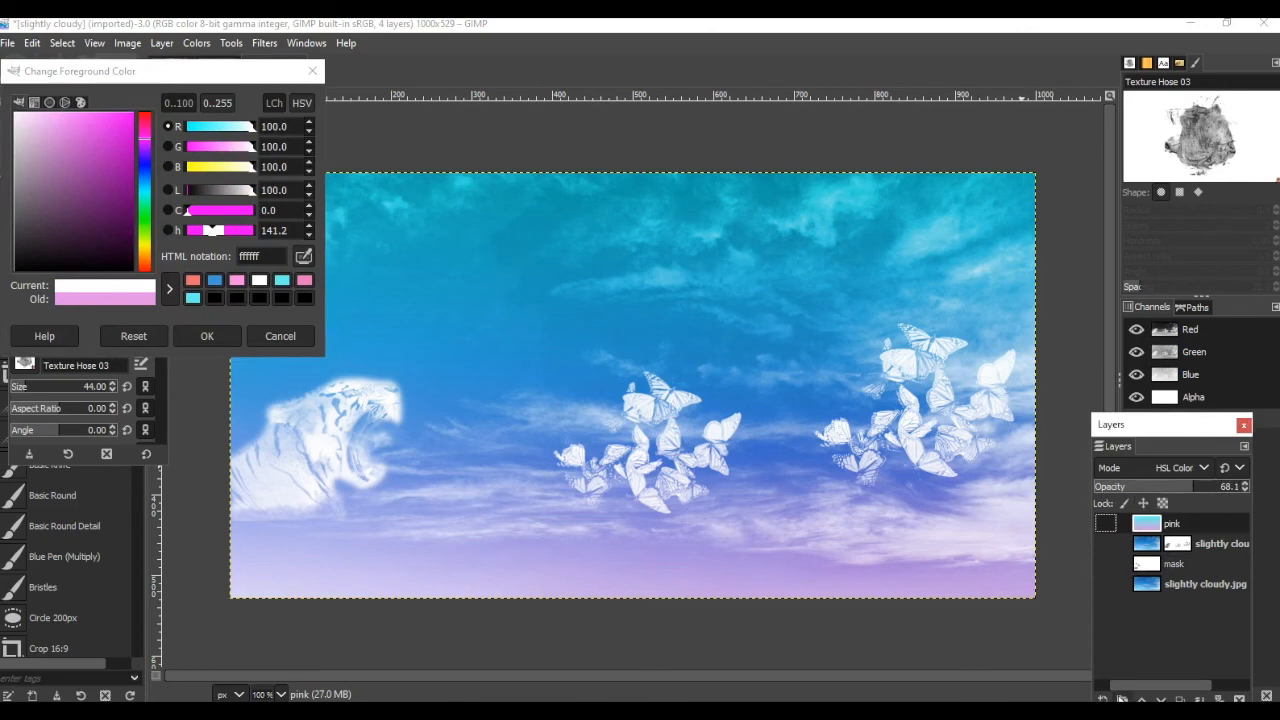
{"action": "left_click", "coordinate": [1104, 698]}
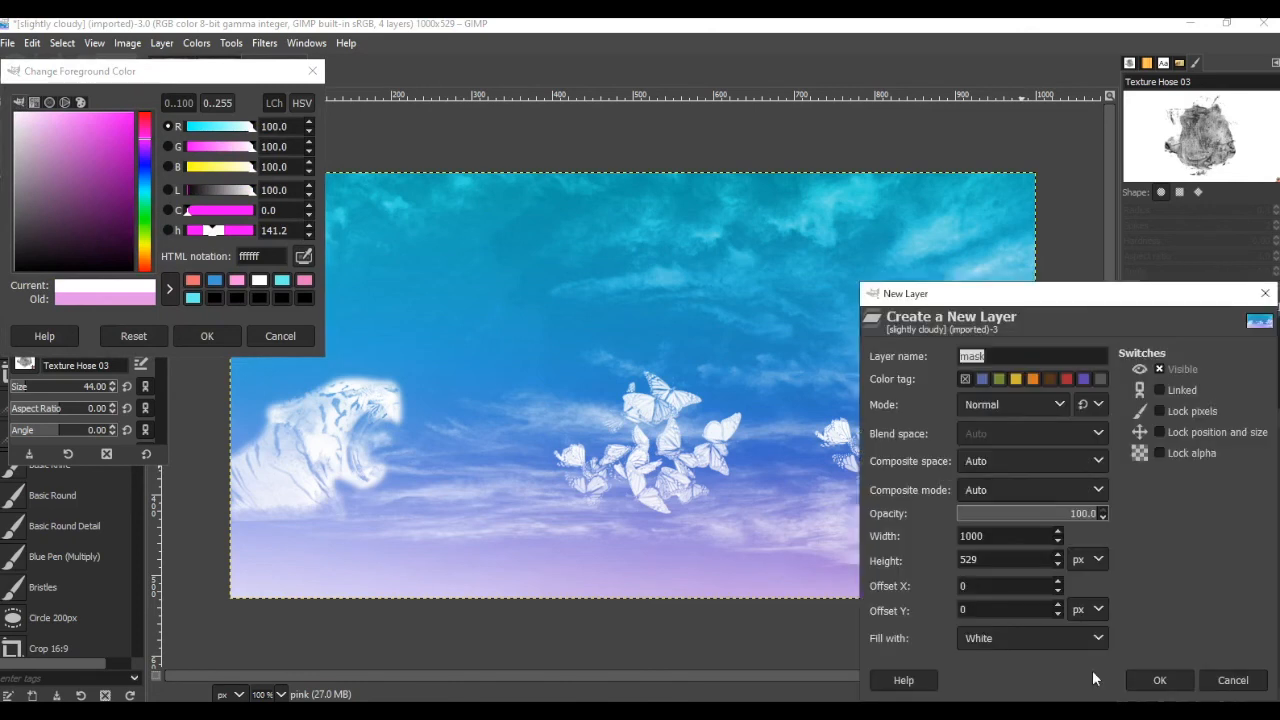
{"action": "type", "text": "clouds"}
{"action": "key", "text": "Return"}
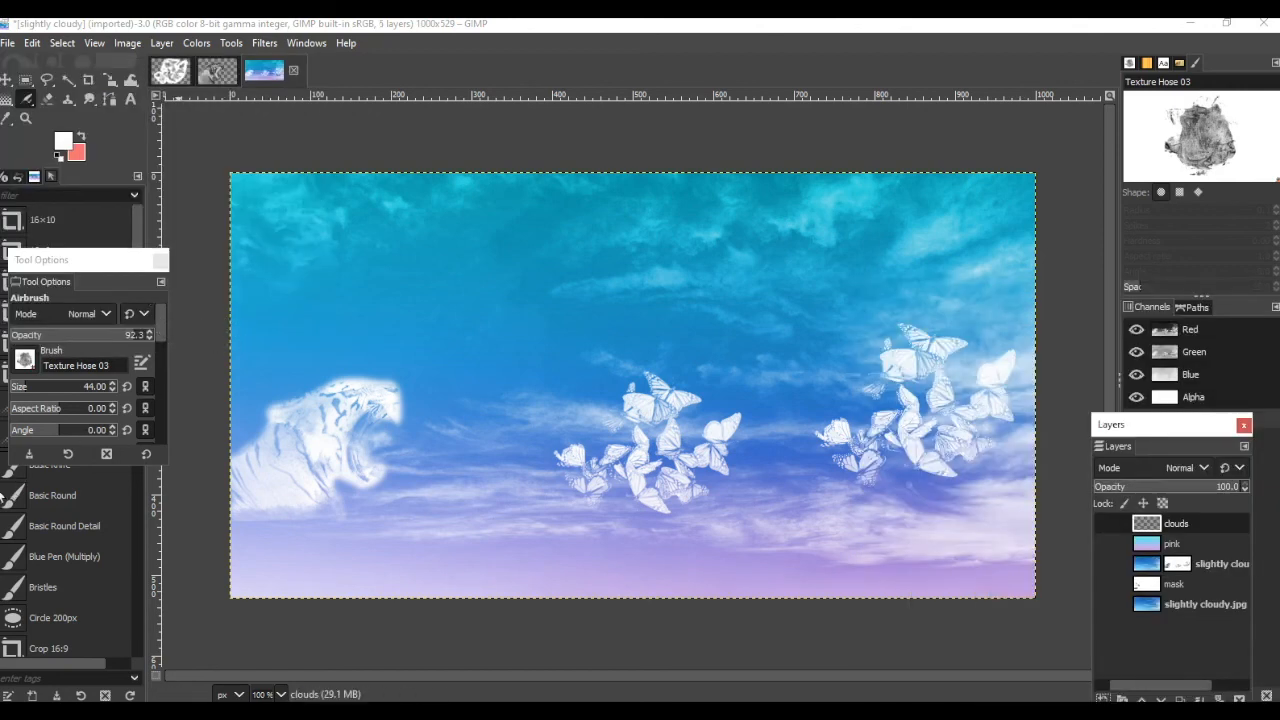
{"action": "mouse_move", "coordinate": [257, 519]}
{"action": "left_mouse_down"}
{"action": "mouse_move", "coordinate": [337, 508]}
{"action": "mouse_move", "coordinate": [280, 547]}
{"action": "mouse_move", "coordinate": [268, 525]}
{"action": "mouse_move", "coordinate": [251, 537]}
{"action": "mouse_move", "coordinate": [254, 512]}
{"action": "mouse_move", "coordinate": [274, 566]}
{"action": "mouse_move", "coordinate": [249, 518]}
{"action": "mouse_move", "coordinate": [326, 560]}
{"action": "mouse_move", "coordinate": [311, 555]}
{"action": "mouse_move", "coordinate": [356, 557]}
{"action": "mouse_move", "coordinate": [265, 562]}
{"action": "mouse_move", "coordinate": [283, 567]}
{"action": "mouse_move", "coordinate": [309, 560]}
{"action": "mouse_move", "coordinate": [315, 521]}
{"action": "mouse_move", "coordinate": [581, 512]}
{"action": "mouse_move", "coordinate": [556, 497]}
{"action": "mouse_move", "coordinate": [618, 491]}
{"action": "mouse_move", "coordinate": [696, 504]}
{"action": "left_mouse_up"}
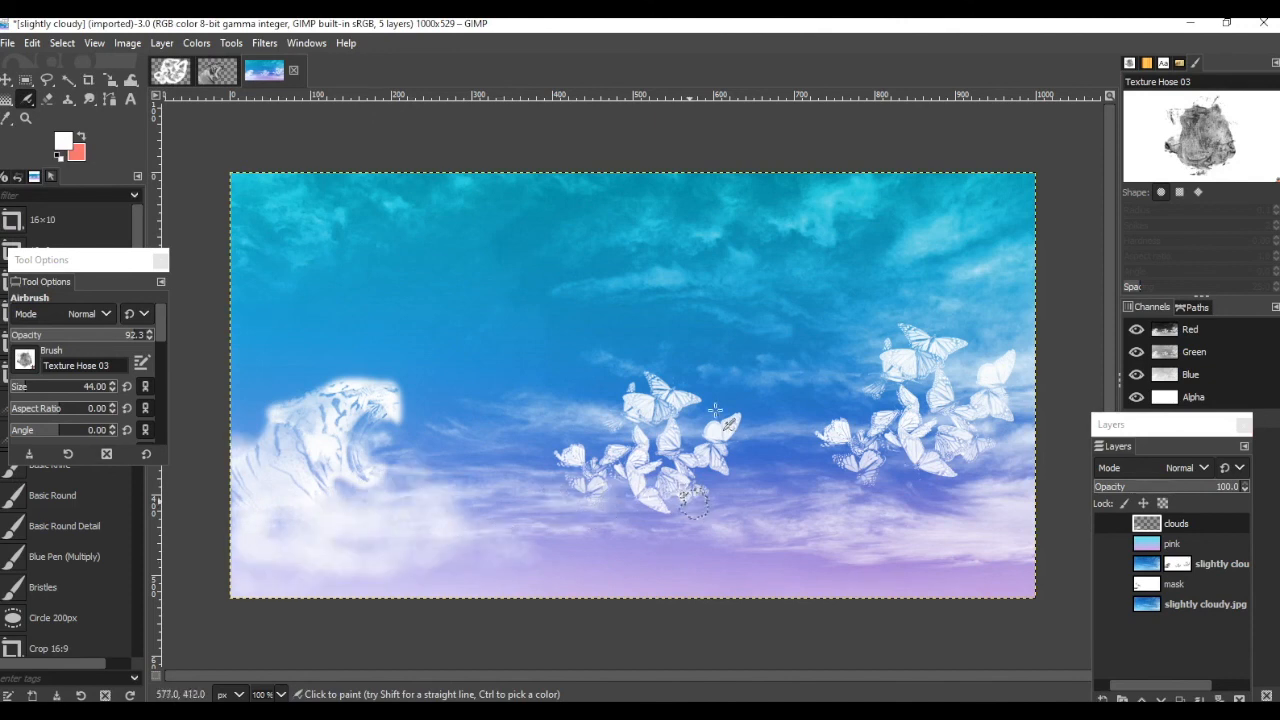
Step: Lower the mask layer's opacity to about 63.7
{"action": "left_click", "coordinate": [1192, 583]}
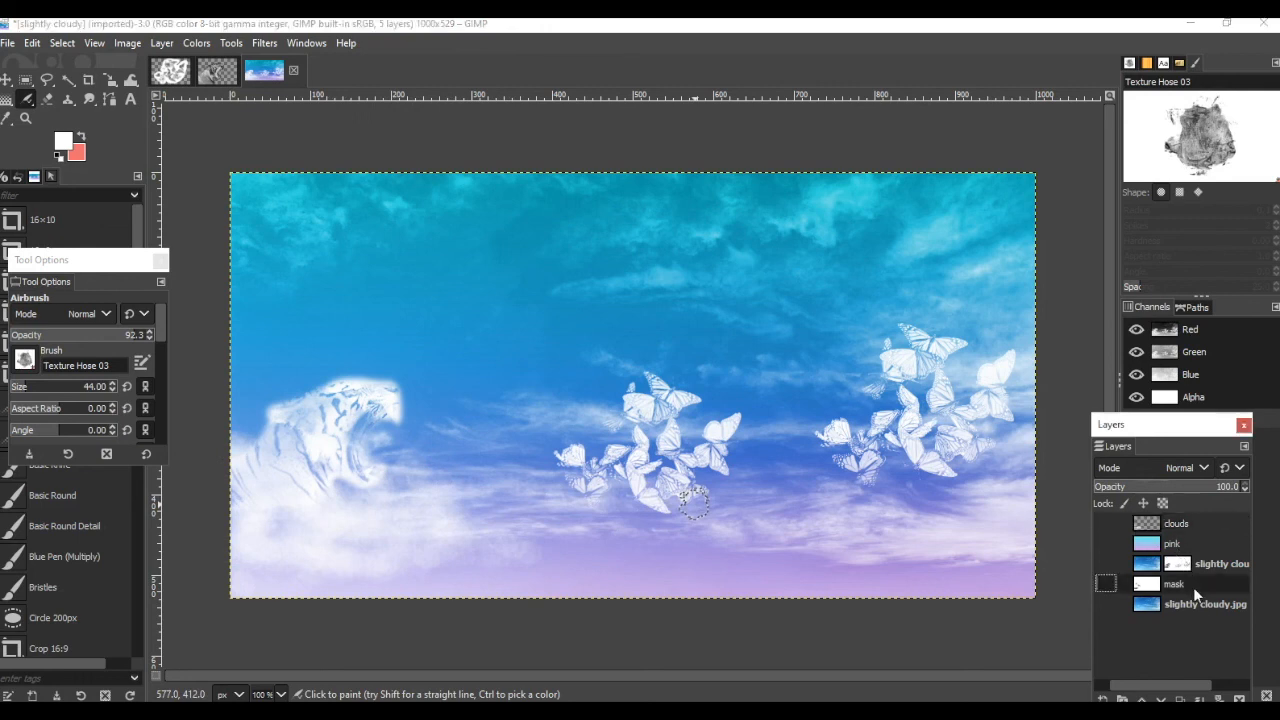
{"action": "left_click", "coordinate": [1198, 488]}
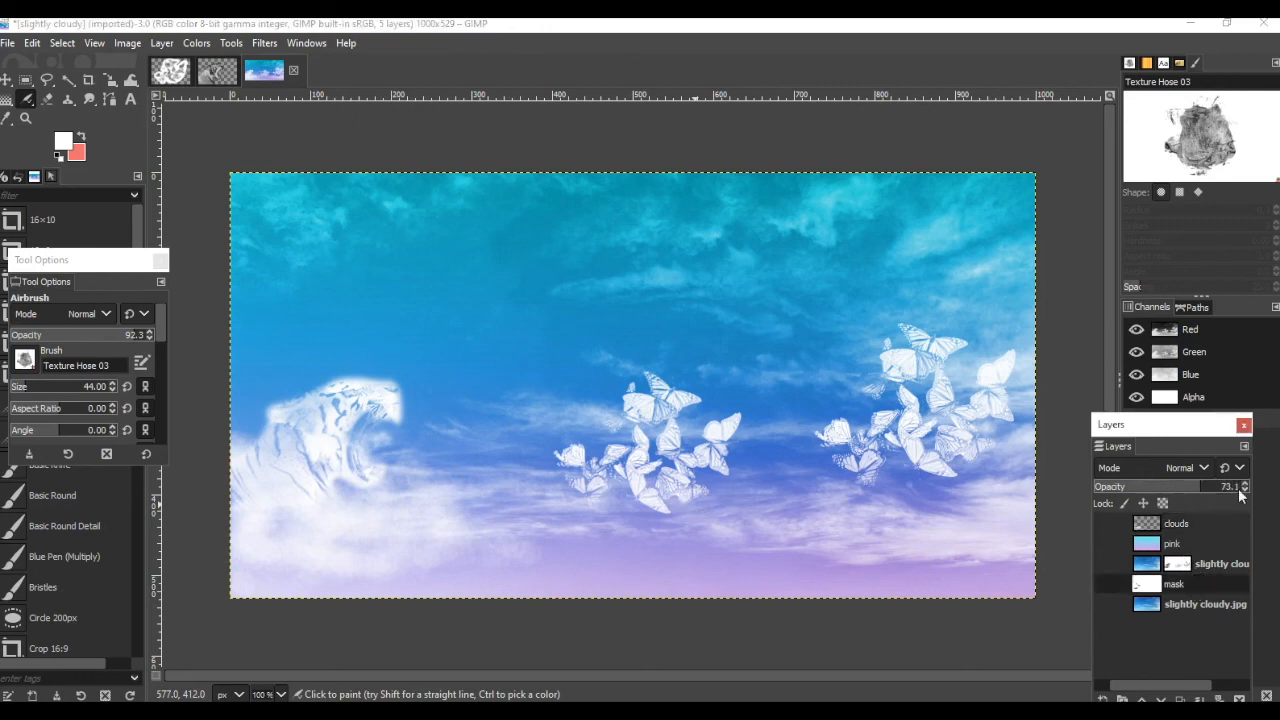
{"action": "left_click", "coordinate": [1184, 487]}
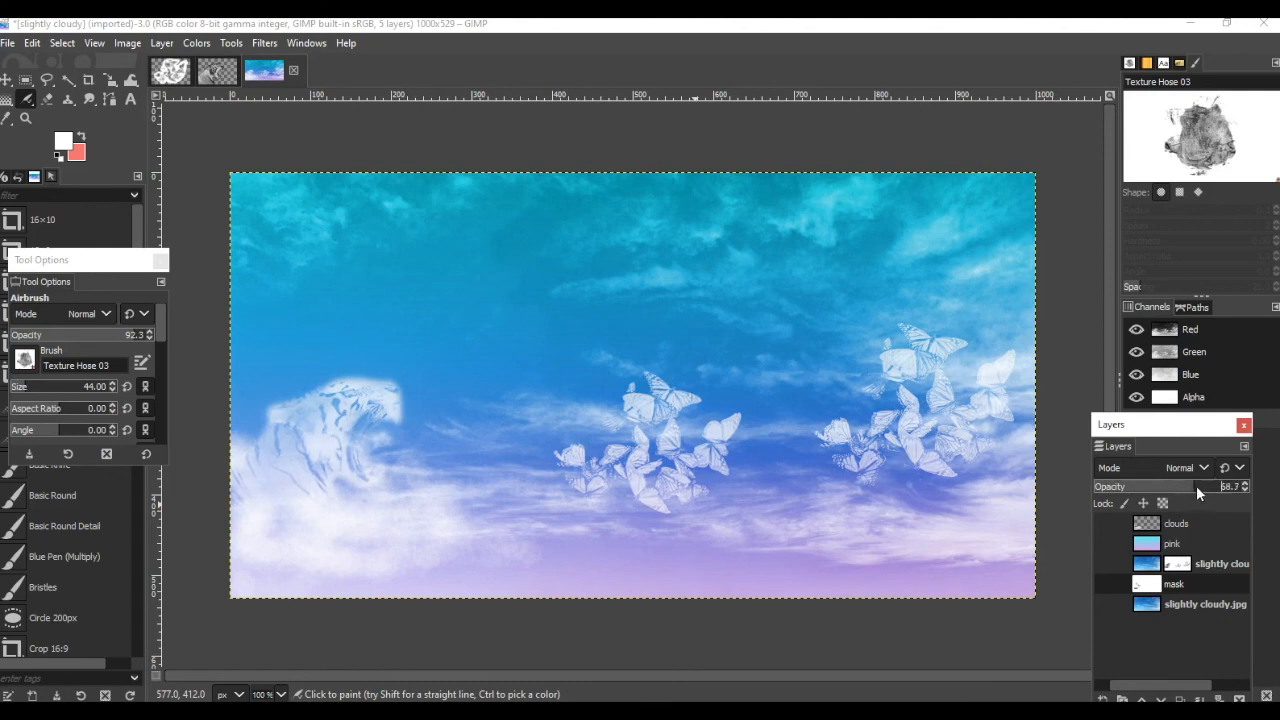
{"action": "left_click", "coordinate": [1181, 488]}
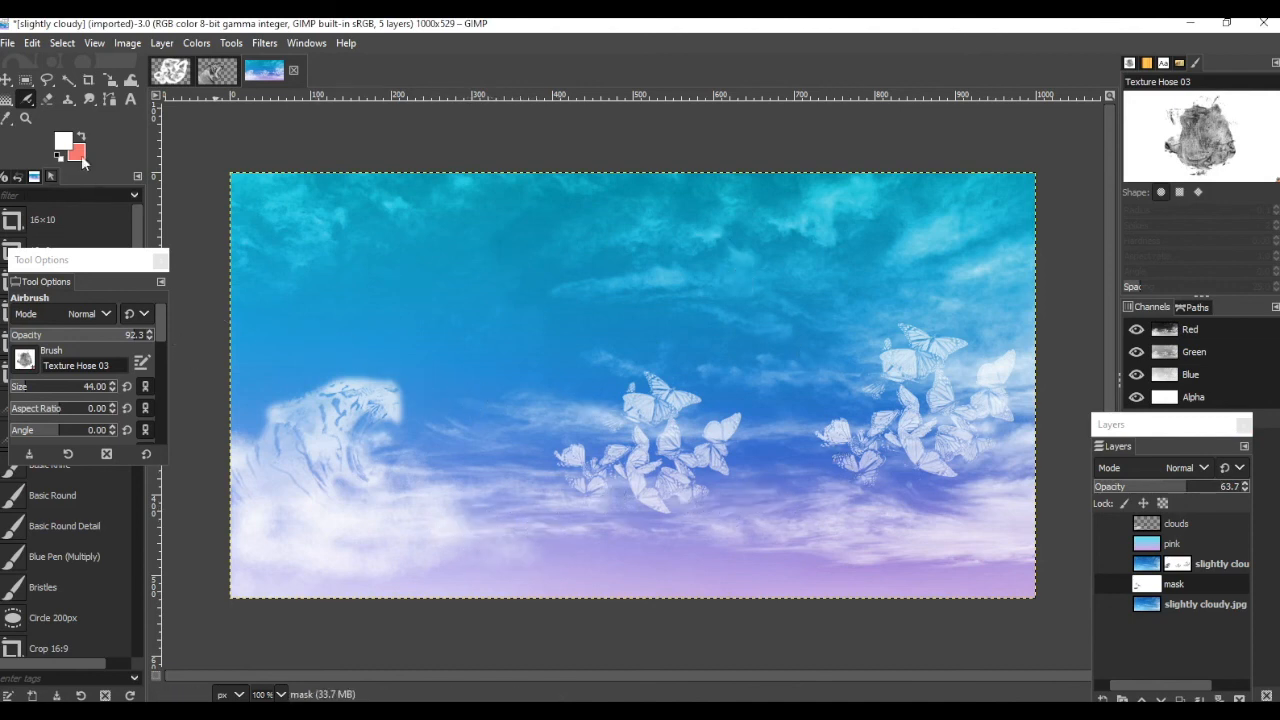
Step: Sample a light purple from the lower part of the pink layer as the foreground color
{"action": "left_click", "coordinate": [8, 119]}
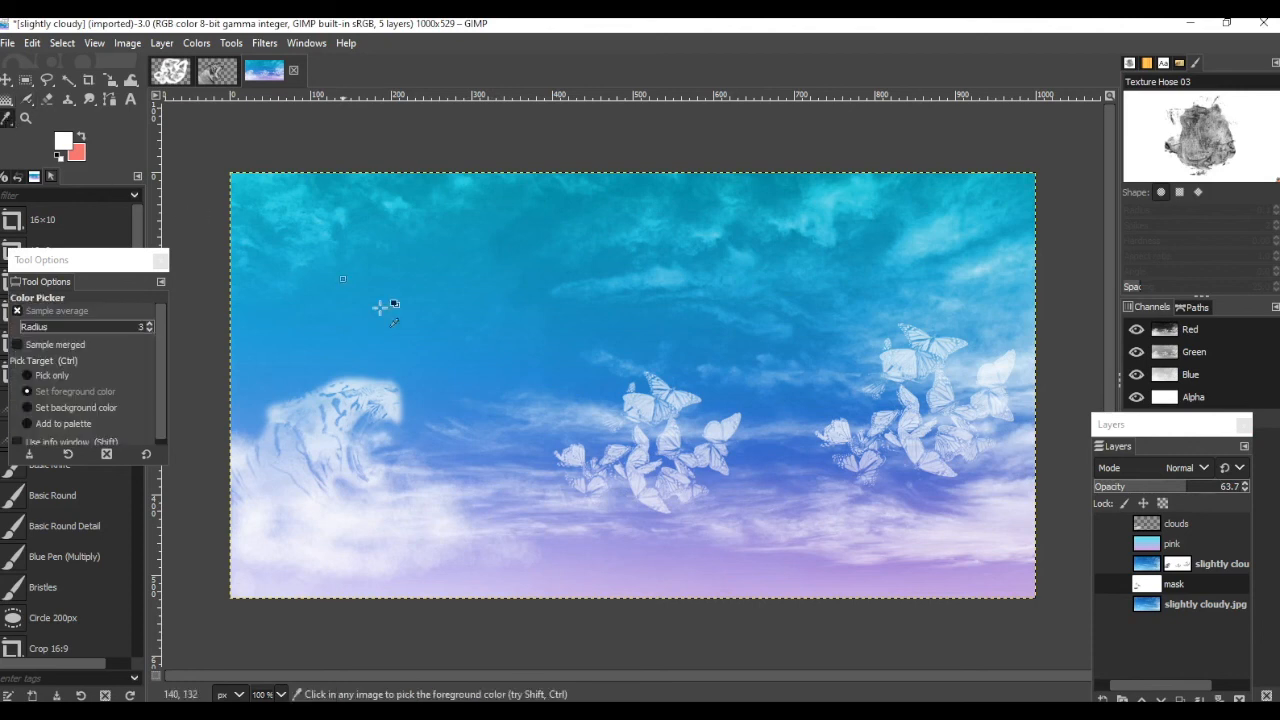
{"action": "left_click", "coordinate": [1137, 565]}
{"action": "left_click", "coordinate": [1137, 565]}
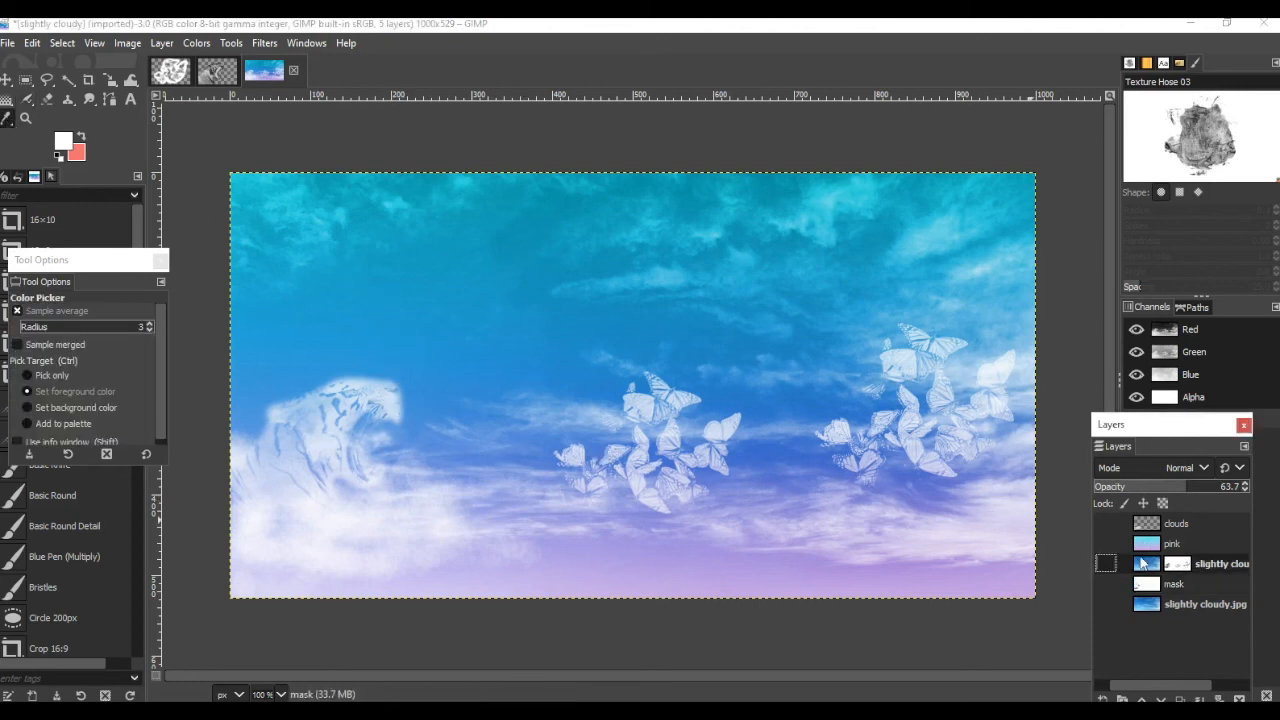
{"action": "left_click", "coordinate": [243, 405]}
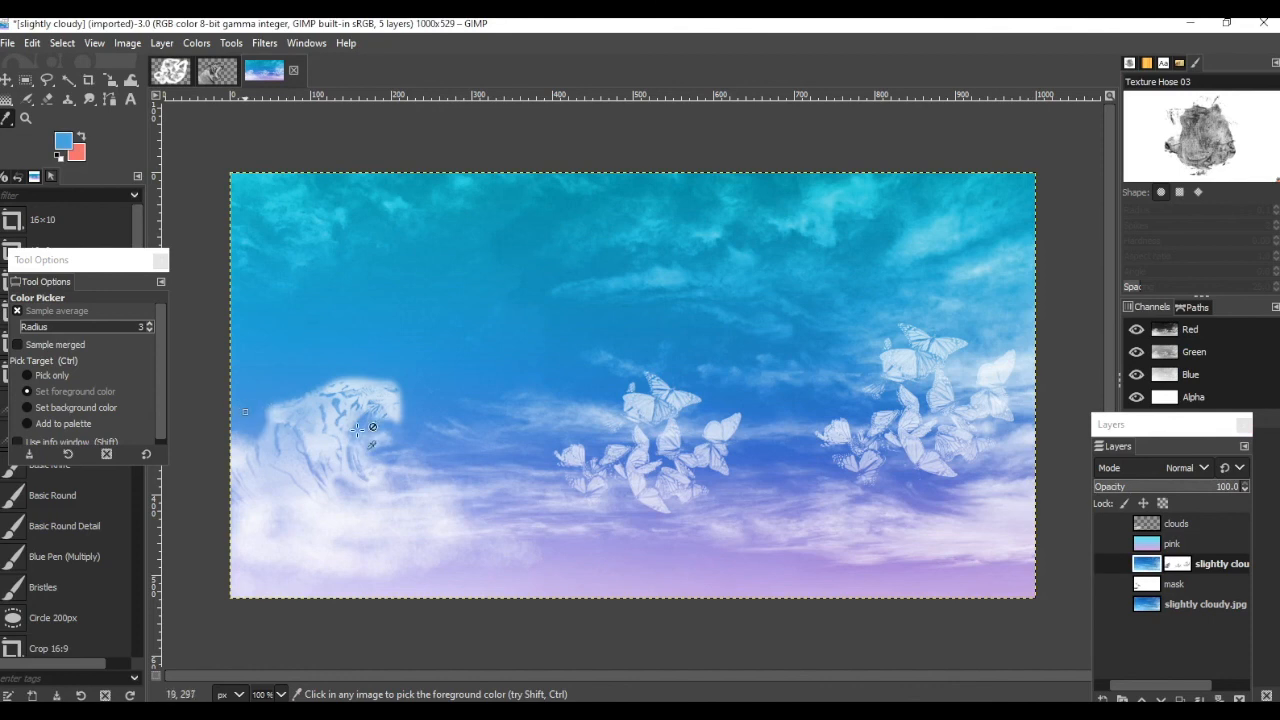
{"action": "left_click", "coordinate": [600, 565]}
{"action": "left_click", "coordinate": [1147, 546]}
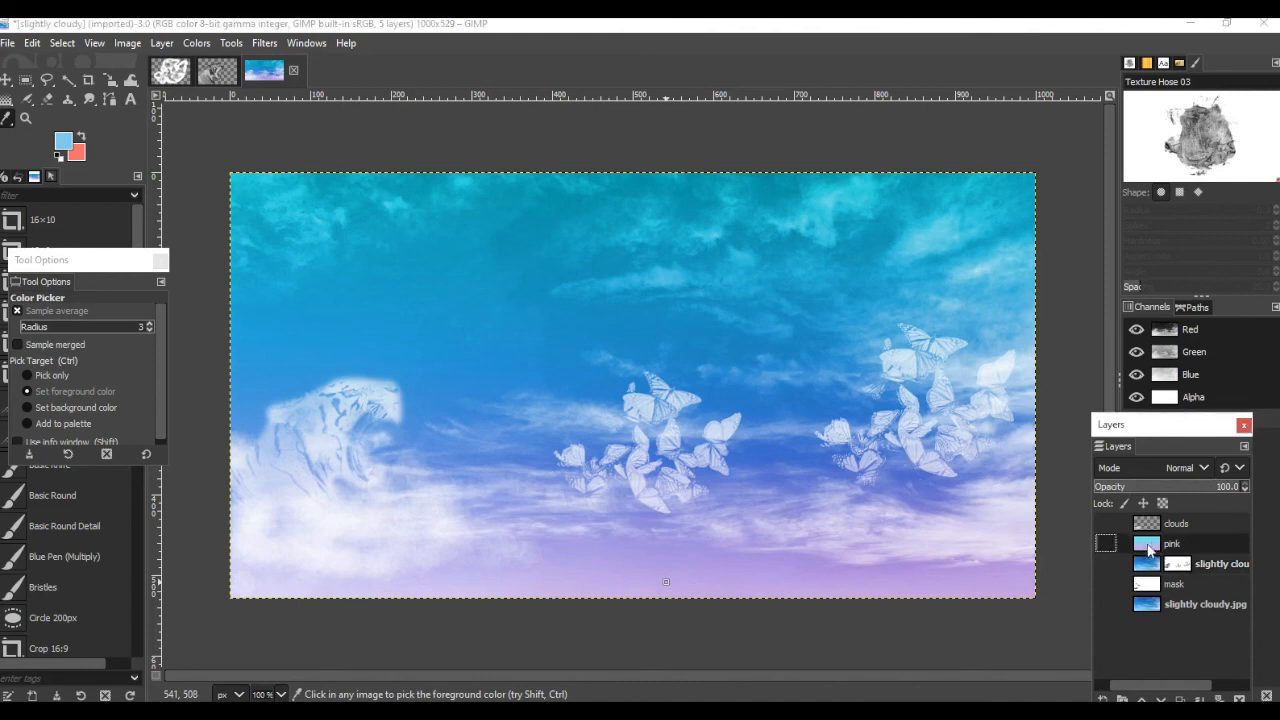
{"action": "left_click", "coordinate": [640, 558]}
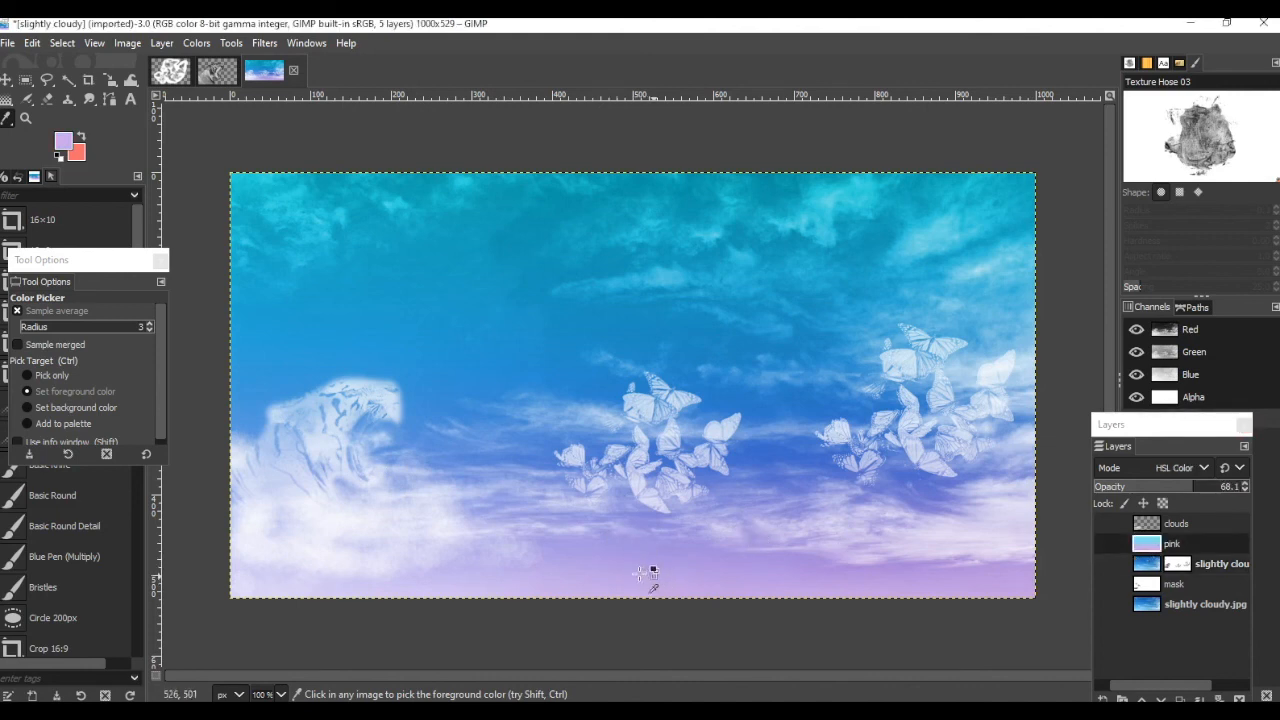
Step: Airbrush light purple tints on the clouds layer over the clouds below the tiger and the clouds in the sky's upper right
{"action": "left_click", "coordinate": [27, 99]}
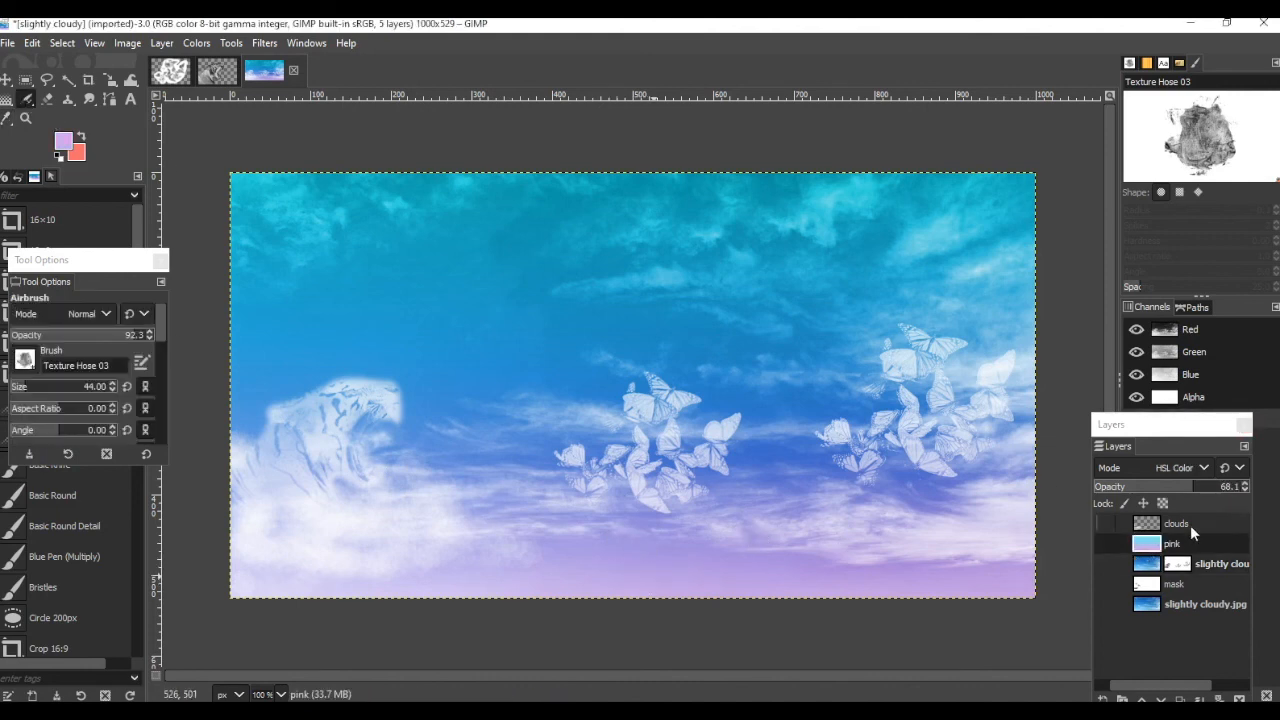
{"action": "left_click", "coordinate": [1191, 528]}
{"action": "mouse_move", "coordinate": [248, 540]}
{"action": "left_mouse_down"}
{"action": "mouse_move", "coordinate": [335, 559]}
{"action": "mouse_move", "coordinate": [432, 513]}
{"action": "mouse_move", "coordinate": [622, 510]}
{"action": "mouse_move", "coordinate": [645, 485]}
{"action": "left_mouse_up"}
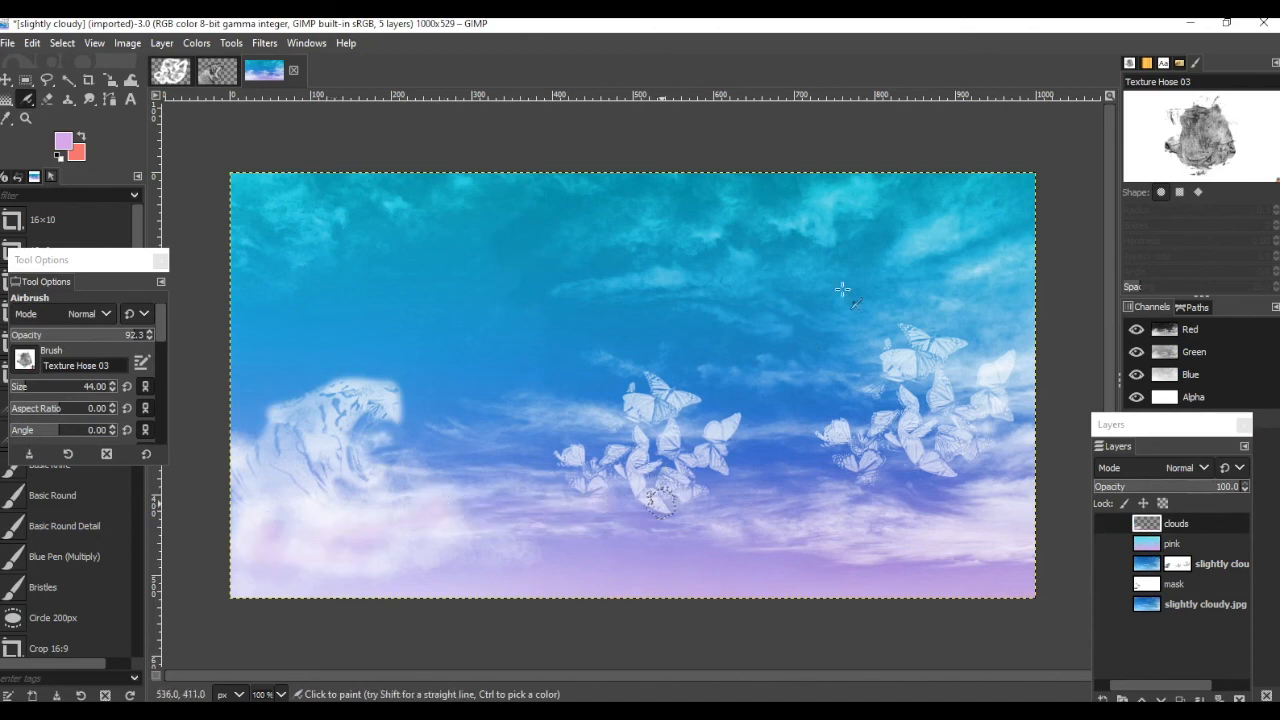
{"action": "mouse_move", "coordinate": [908, 196]}
{"action": "left_mouse_down"}
{"action": "mouse_move", "coordinate": [985, 192]}
{"action": "mouse_move", "coordinate": [1019, 206]}
{"action": "mouse_move", "coordinate": [669, 205]}
{"action": "mouse_move", "coordinate": [935, 233]}
{"action": "left_mouse_up"}
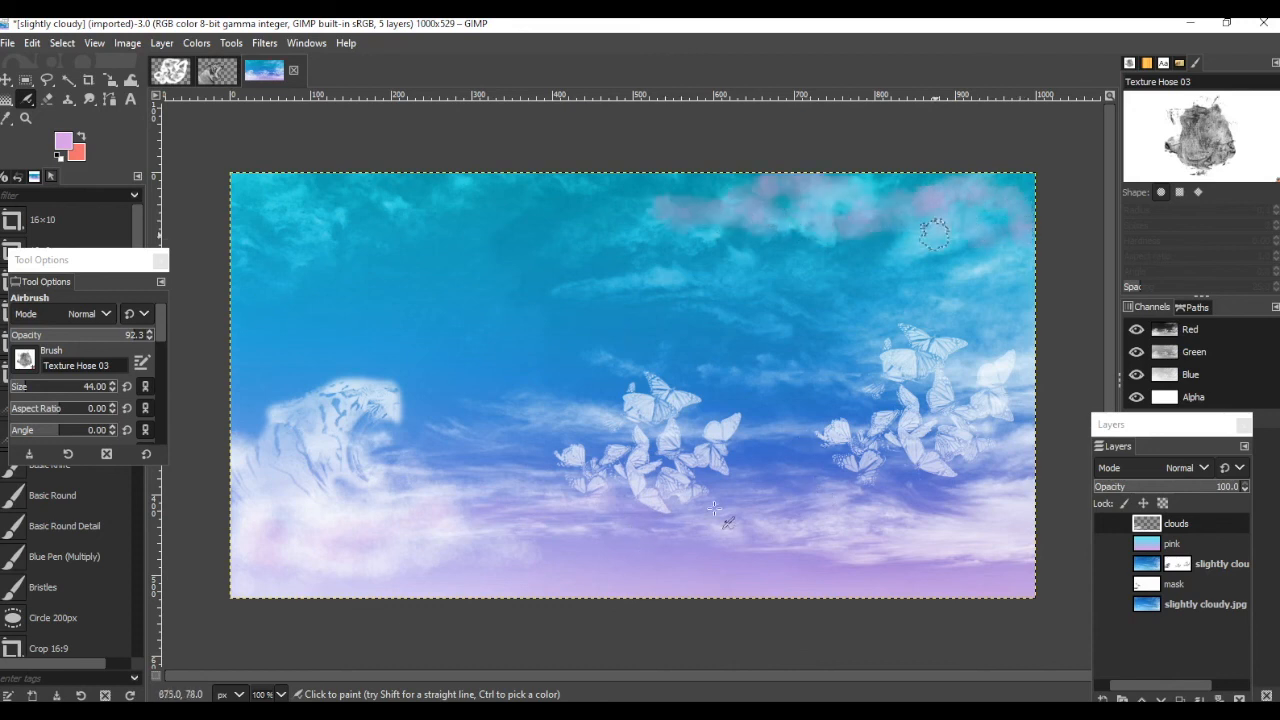